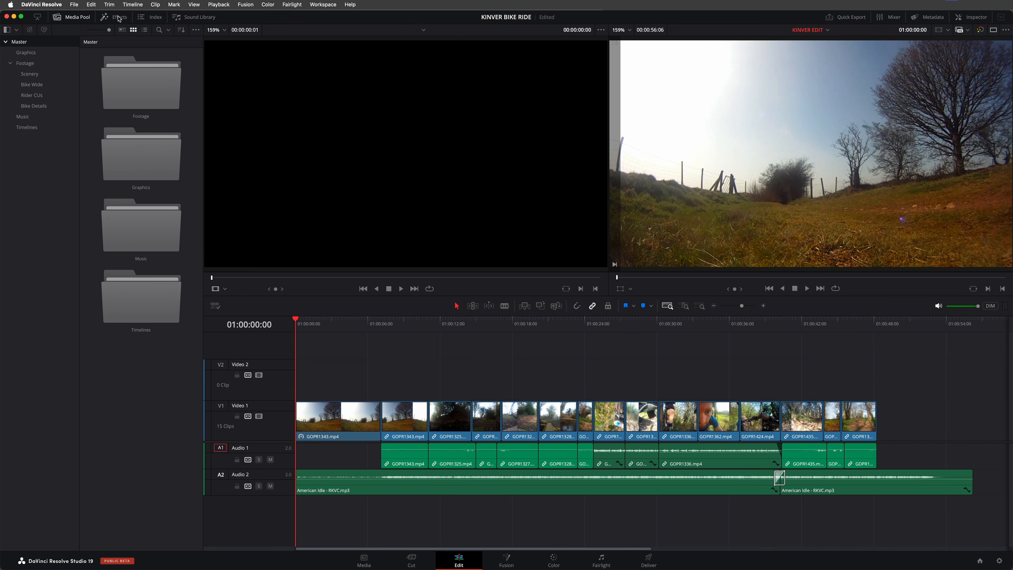
Show the Titles category of the effects library
{"action": "left_click", "coordinate": [119, 18]}
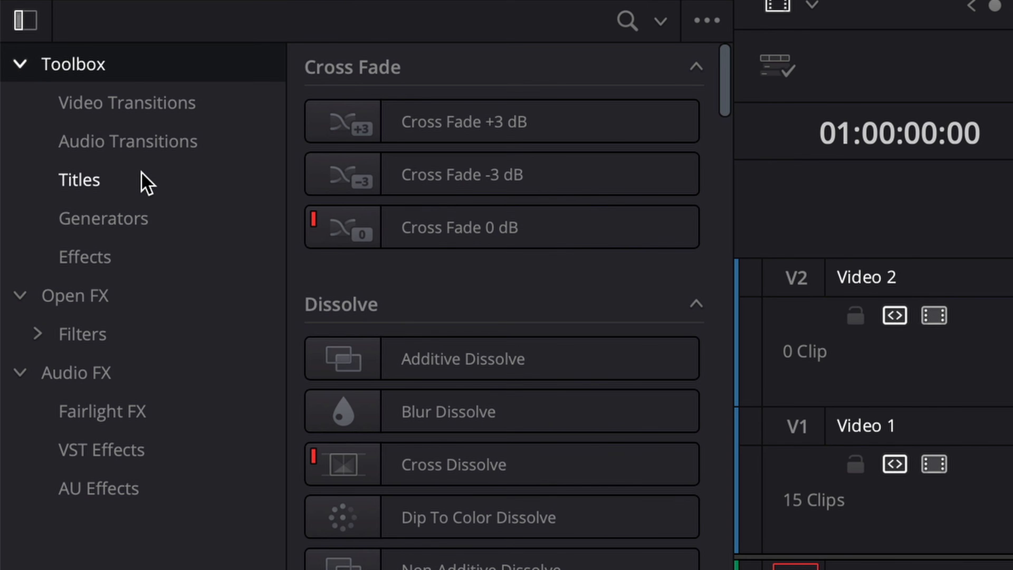
{"action": "left_click", "coordinate": [146, 184]}
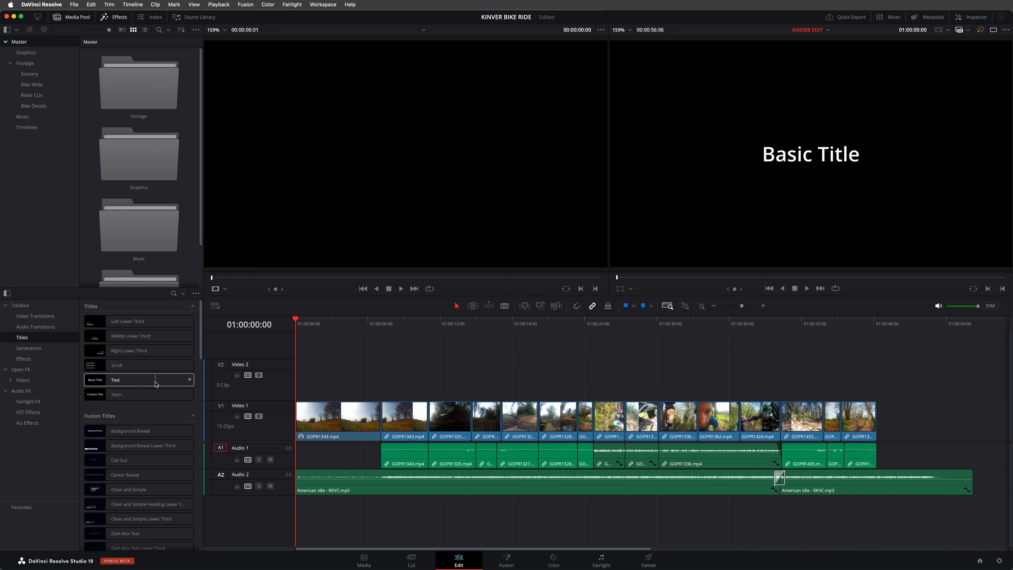
{"action": "left_click_drag", "start_coordinate": [155, 384], "coordinate": [312, 390]}
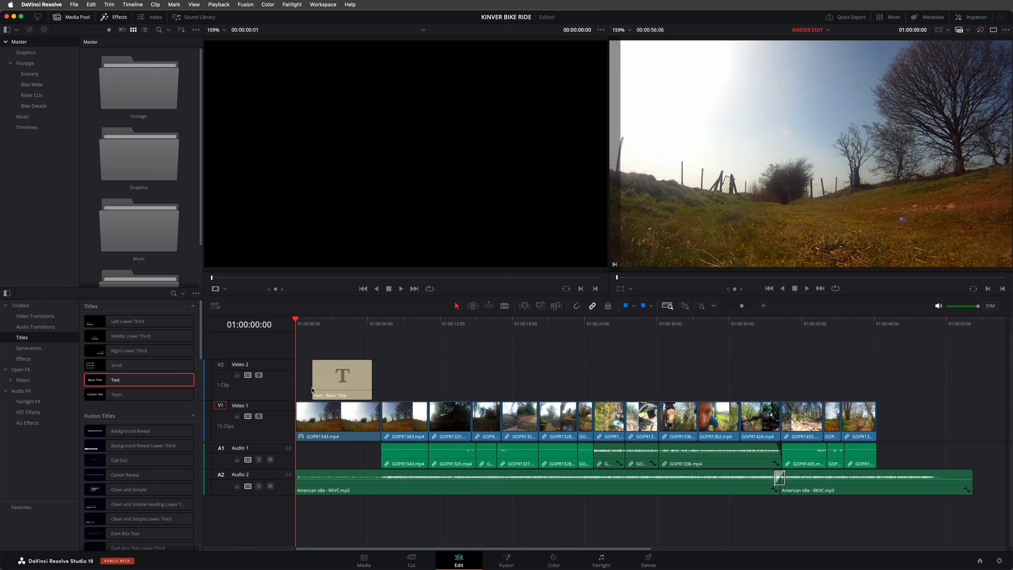
{"action": "left_click", "coordinate": [330, 389]}
{"action": "key", "text": "Delete"}
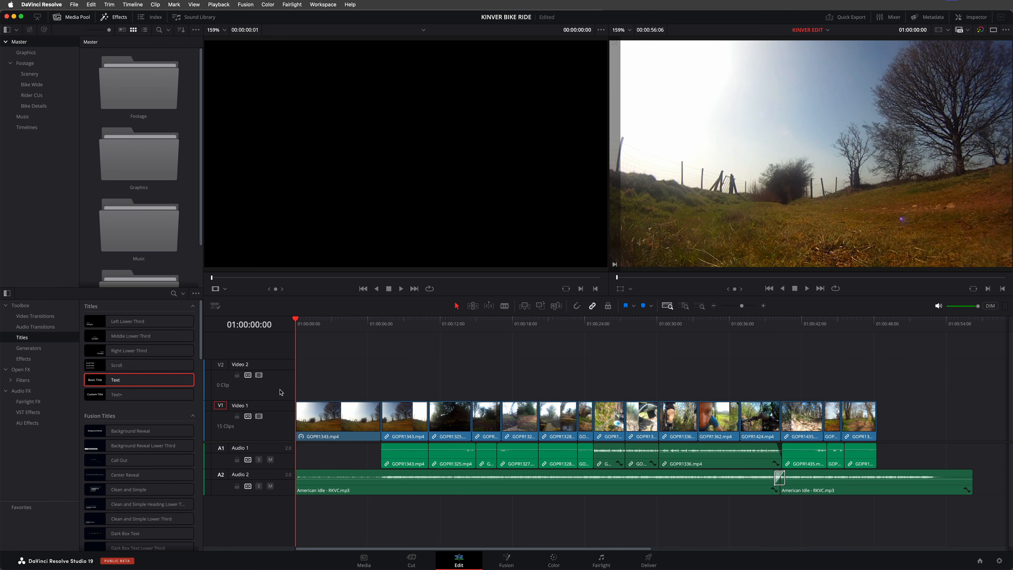
Load the basic Text title into the source viewer and place it on the Video 2 track at 01:00:01:03
{"action": "double_click", "coordinate": [153, 380]}
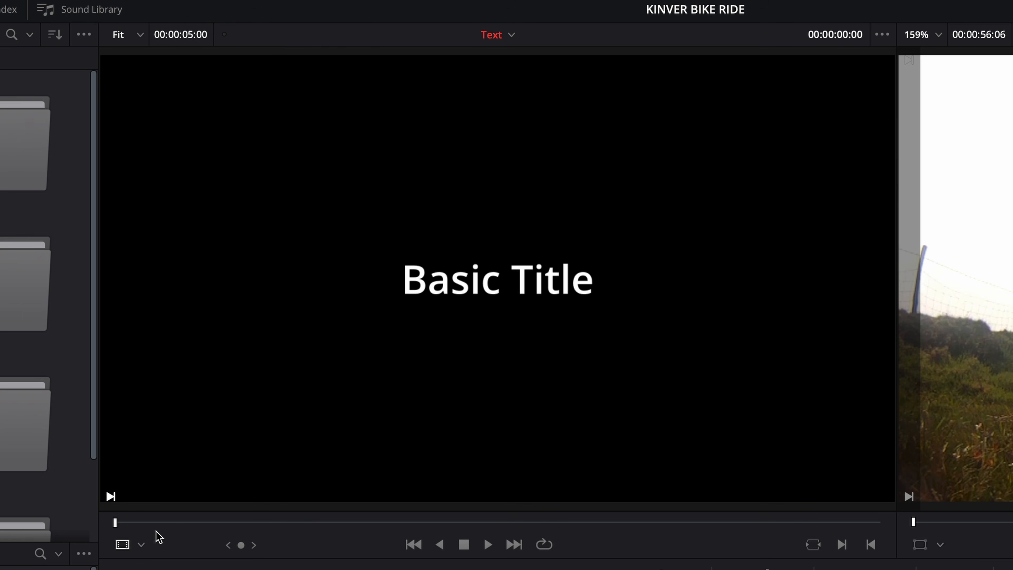
{"action": "left_click_drag", "start_coordinate": [296, 325], "coordinate": [309, 326]}
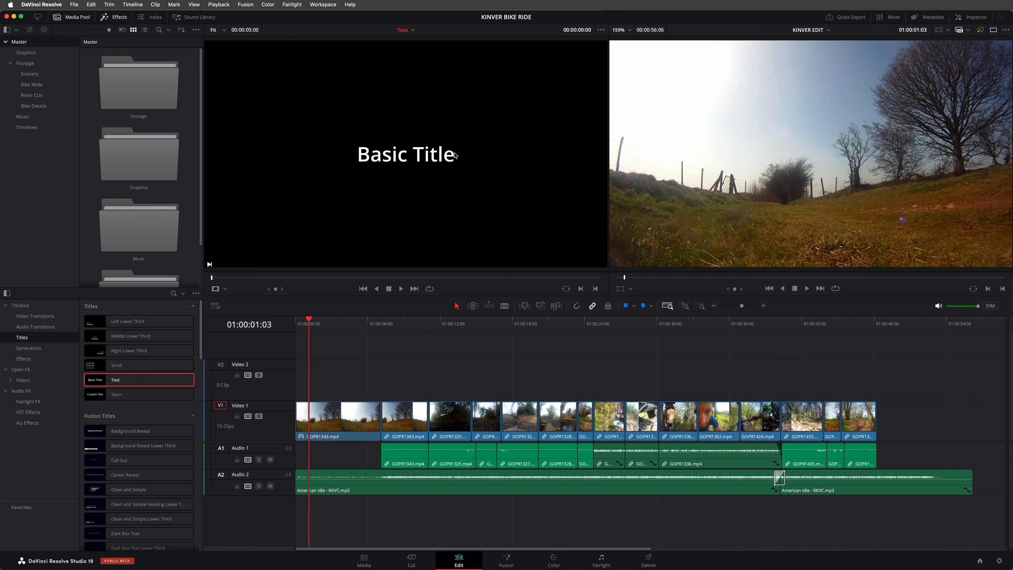
{"action": "left_click_drag", "start_coordinate": [456, 156], "coordinate": [1007, 183]}
Replace the title's text directly in the timeline viewer with MOUNTAIN BIKE and MADNESS on two lines
{"action": "left_click", "coordinate": [336, 328]}
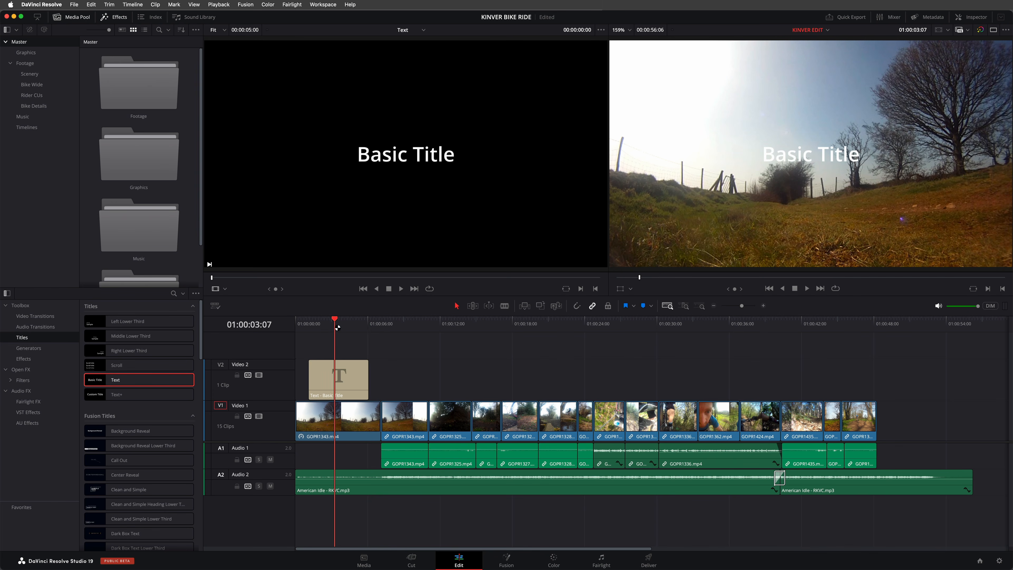
{"action": "left_click", "coordinate": [586, 278]}
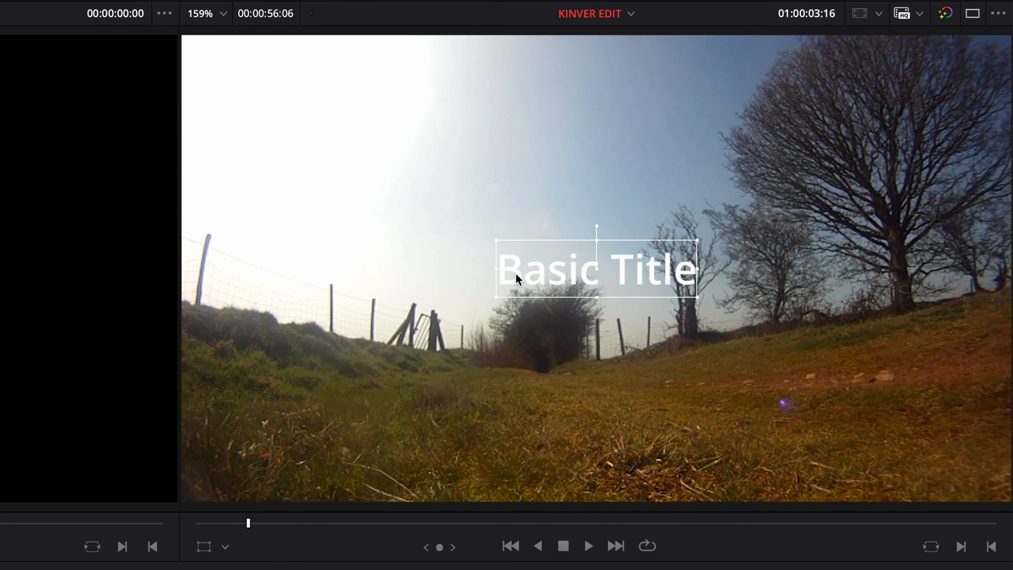
{"action": "left_click_drag", "start_coordinate": [511, 274], "coordinate": [699, 278]}
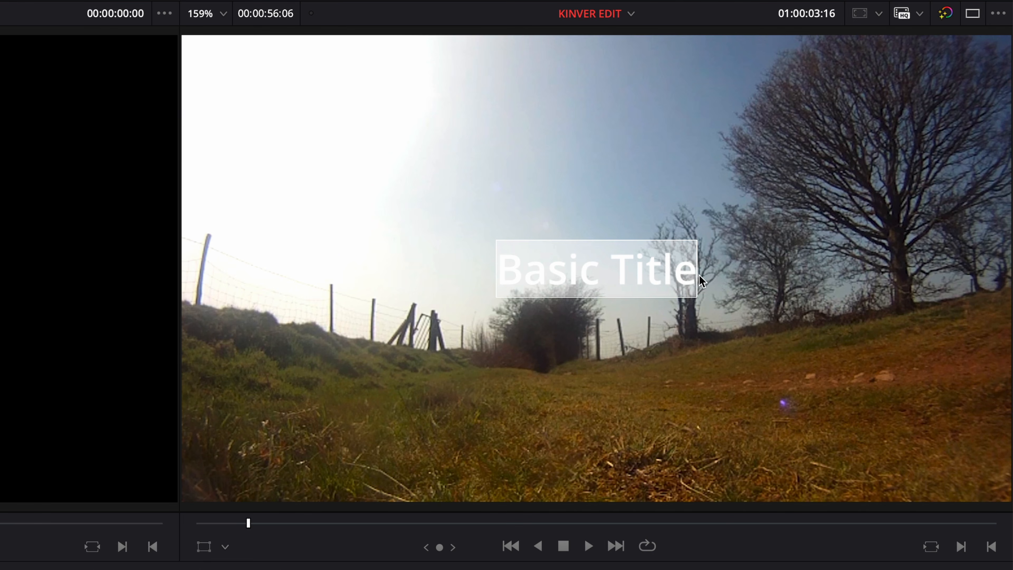
{"action": "type", "text": "MOUNTAIN BIKE"}
{"action": "key", "text": "Return"}
{"action": "type", "text": "MADNESS"}
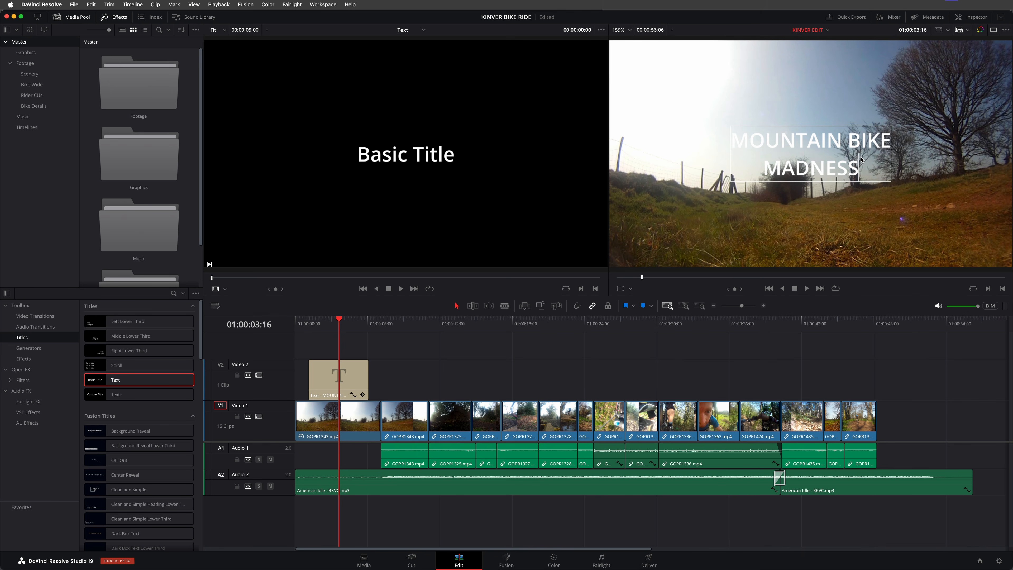
{"action": "scroll", "coordinate": [839, 178], "scroll_direction": "left", "scroll_amount": 1}
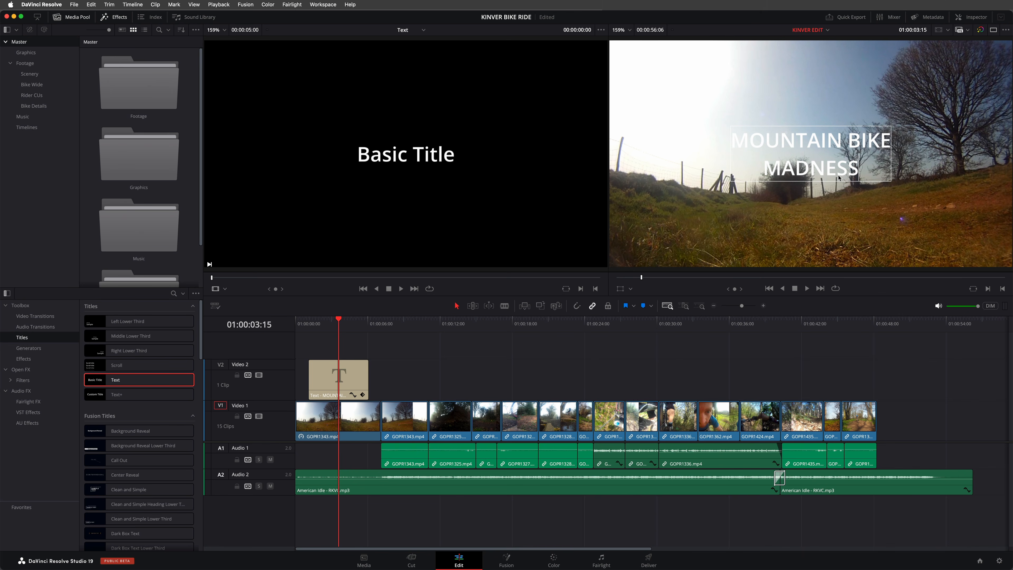
Format the MOUNTAIN BIKE line of the title with the Quotes Caps font in yellow
{"action": "double_click", "coordinate": [336, 375]}
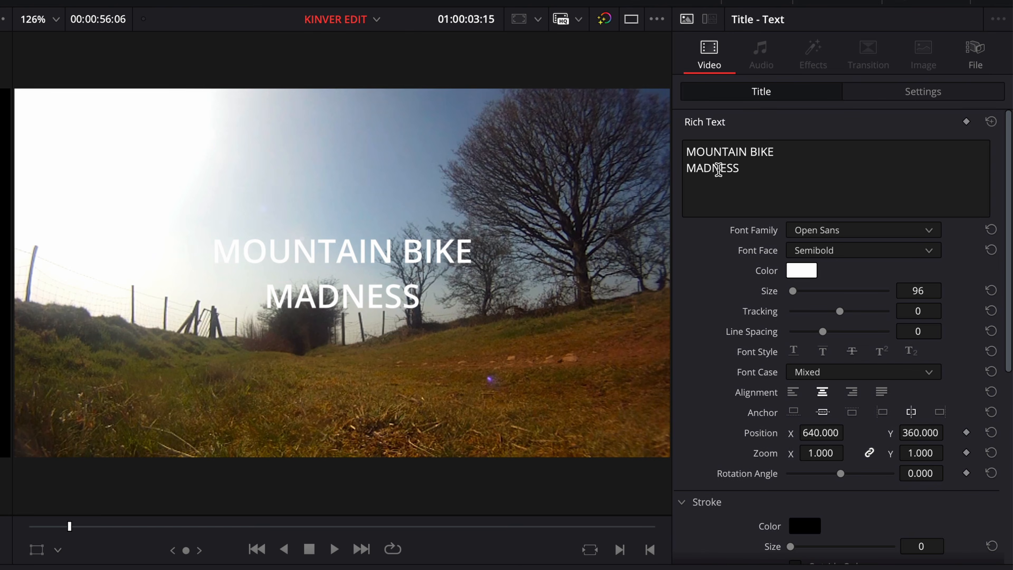
{"action": "left_click_drag", "start_coordinate": [897, 95], "coordinate": [852, 95]}
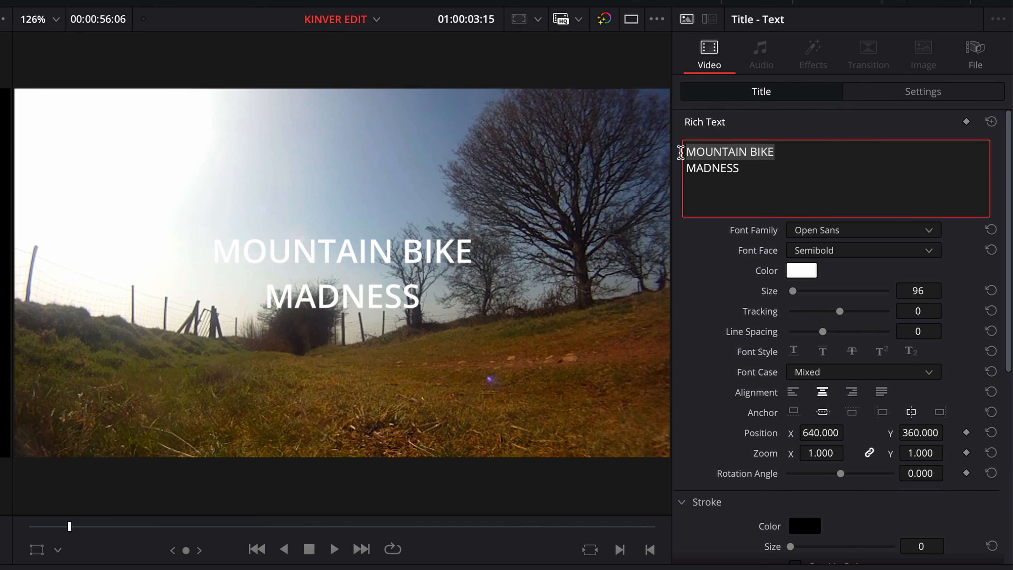
{"action": "left_click", "coordinate": [851, 236]}
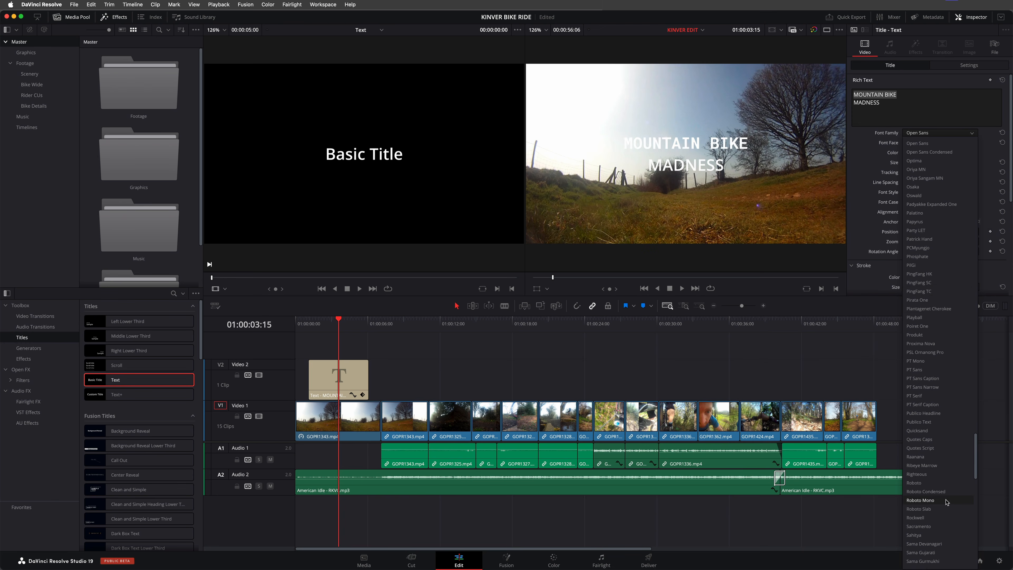
{"action": "left_click", "coordinate": [949, 442]}
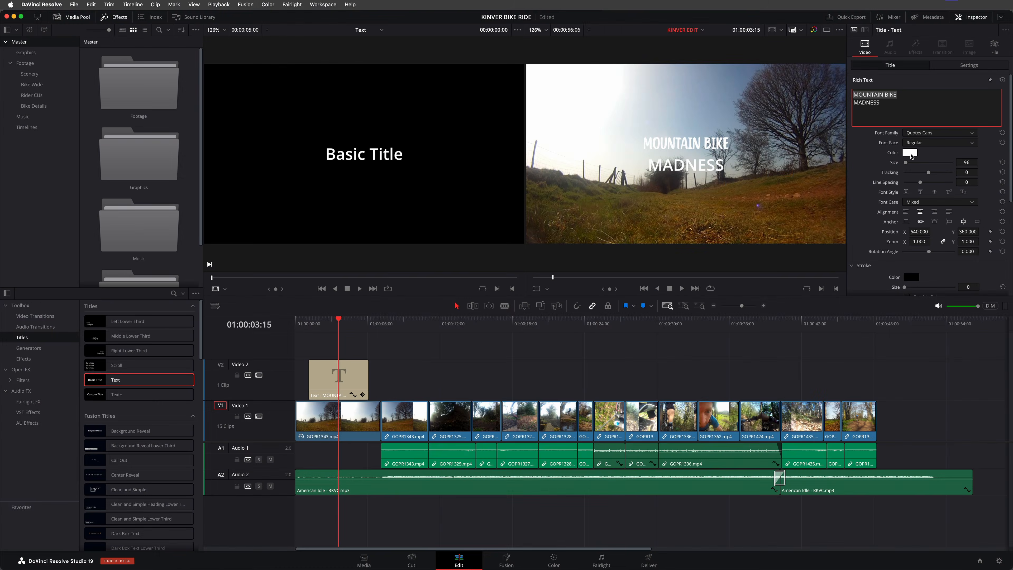
{"action": "left_click", "coordinate": [802, 271]}
{"action": "left_click", "coordinate": [521, 251]}
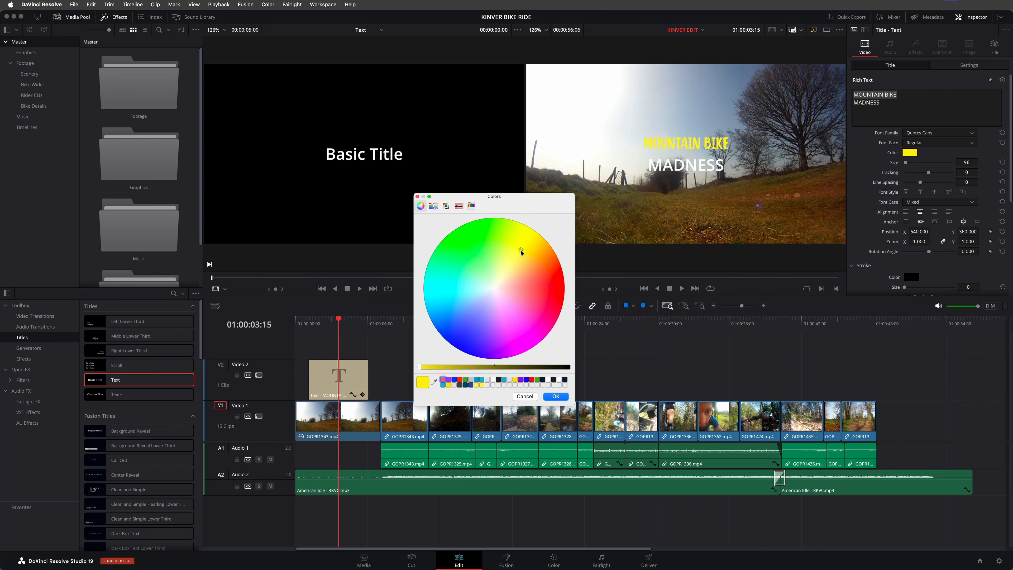
{"action": "left_click", "coordinate": [556, 396]}
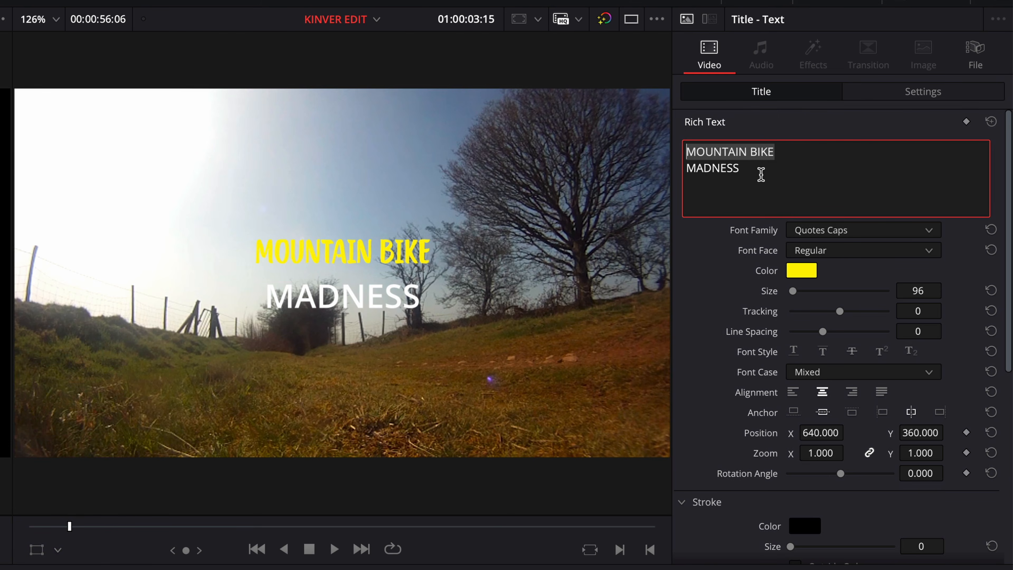
Format the MADNESS line of the title with the Serifa Bold font in light blue
{"action": "left_click_drag", "start_coordinate": [760, 179], "coordinate": [683, 169]}
{"action": "left_click", "coordinate": [855, 234]}
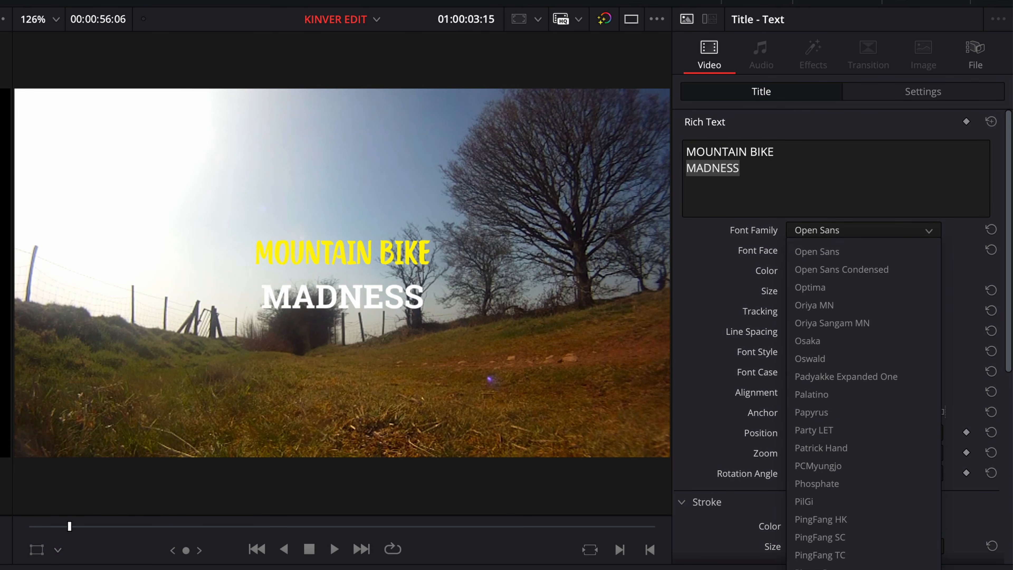
{"action": "scroll", "coordinate": [937, 515], "scroll_direction": "down", "scroll_amount": 5}
{"action": "left_click", "coordinate": [939, 475]}
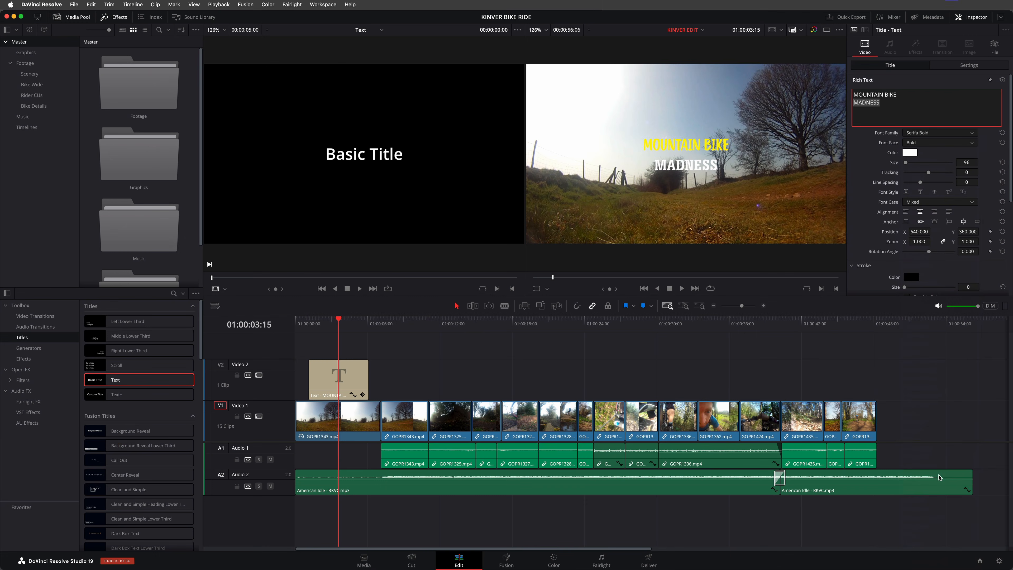
{"action": "left_click", "coordinate": [909, 152]}
{"action": "left_click", "coordinate": [455, 303]}
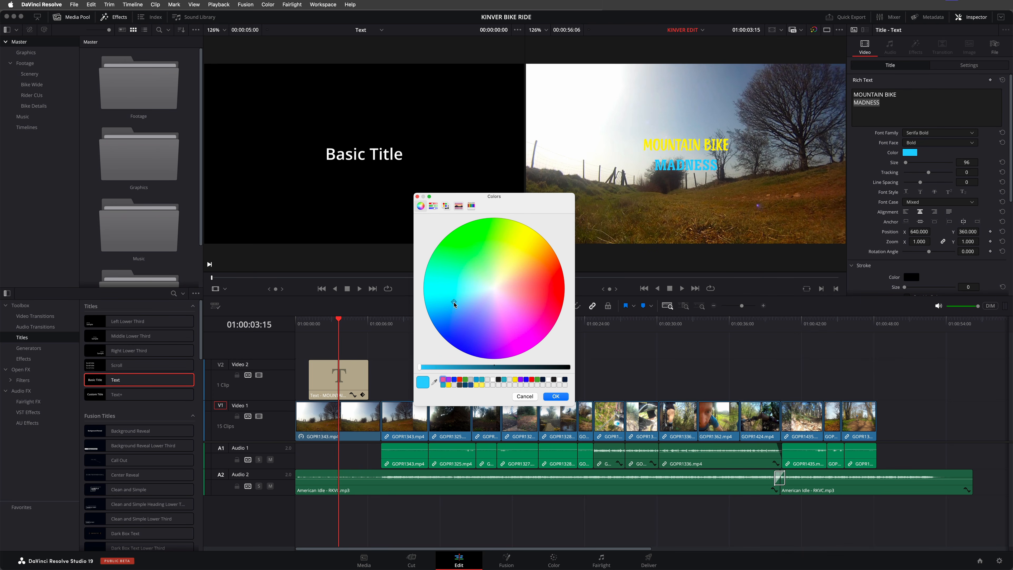
{"action": "left_click", "coordinate": [555, 397]}
Set the MADNESS line to size 329 and enlarge the MOUNTAIN BIKE line to roughly the same width
{"action": "left_click_drag", "start_coordinate": [959, 165], "coordinate": [981, 162]}
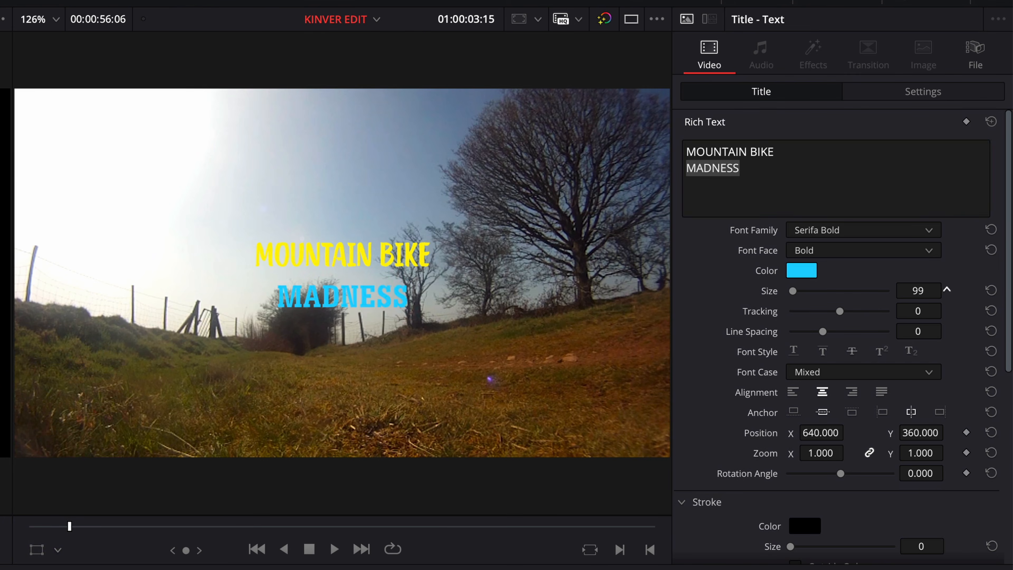
{"action": "left_click_drag", "start_coordinate": [947, 290], "coordinate": [965, 290]}
{"action": "left_click_drag", "start_coordinate": [788, 152], "coordinate": [687, 152]}
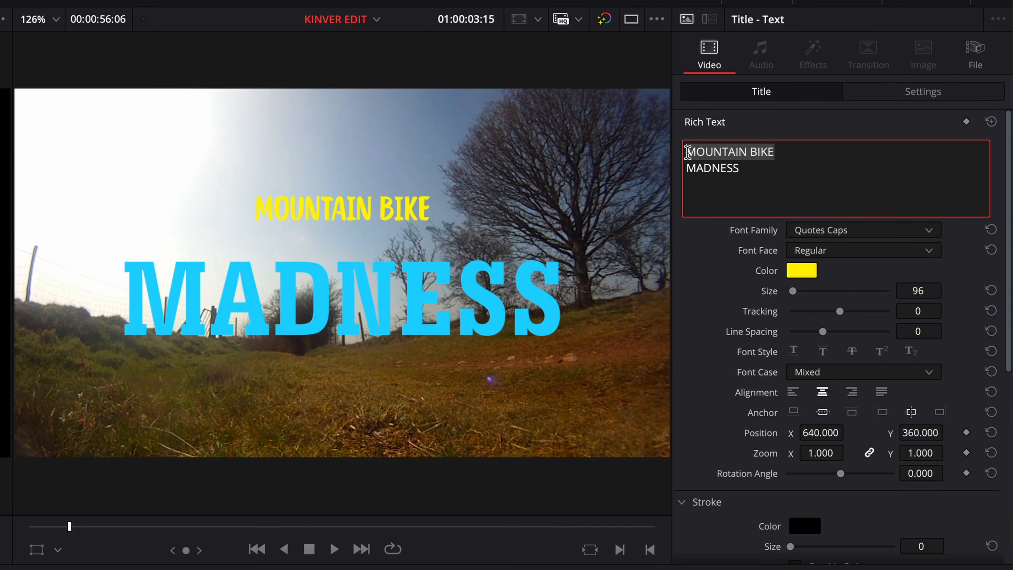
{"action": "left_click_drag", "start_coordinate": [917, 291], "coordinate": [939, 291]}
Tighten the title's line spacing to -142 and set its rotation angle to 9.1
{"action": "left_click_drag", "start_coordinate": [918, 331], "coordinate": [879, 331]}
{"action": "left_click", "coordinate": [839, 175]}
{"action": "left_click_drag", "start_coordinate": [916, 473], "coordinate": [949, 473]}
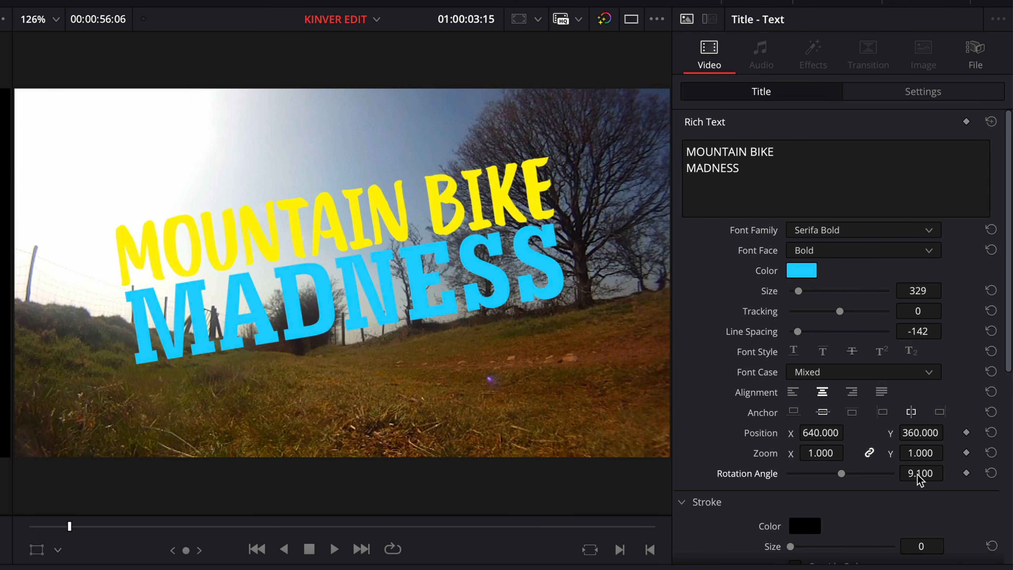
Give the title a black stroke of size 2 and a drop shadow offset X 7, Y -6 with 42 opacity
{"action": "scroll", "coordinate": [1009, 252], "scroll_direction": "down", "scroll_amount": 8}
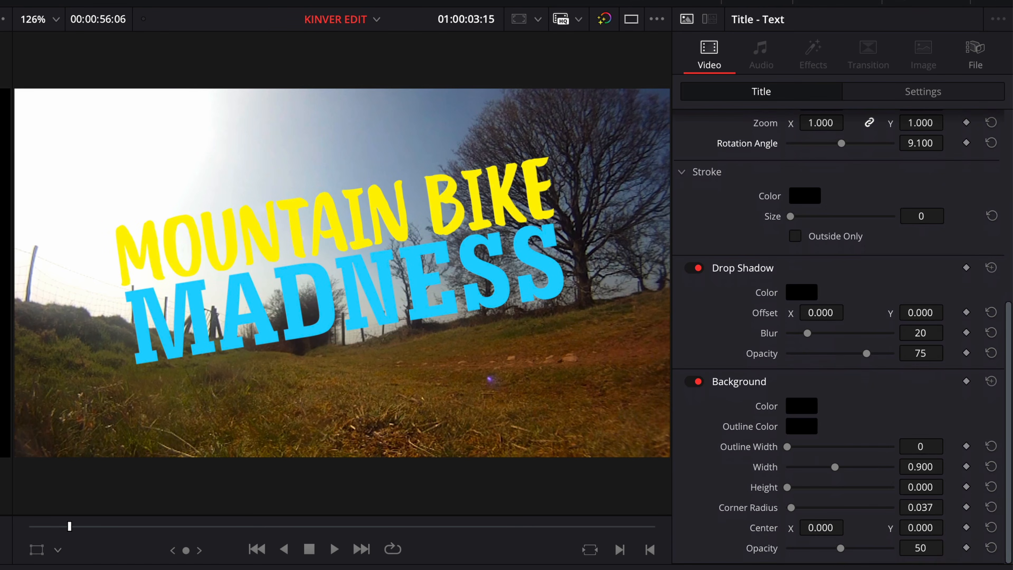
{"action": "left_click_drag", "start_coordinate": [791, 216], "coordinate": [803, 216]}
{"action": "left_click_drag", "start_coordinate": [813, 313], "coordinate": [819, 312]}
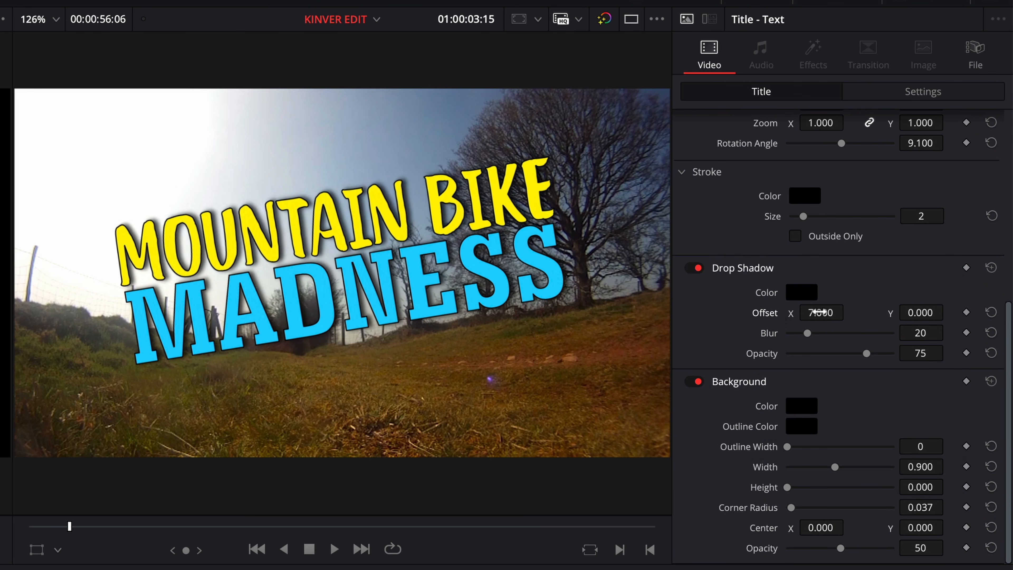
{"action": "left_click_drag", "start_coordinate": [925, 312], "coordinate": [921, 313]}
{"action": "left_click_drag", "start_coordinate": [868, 354], "coordinate": [832, 353]}
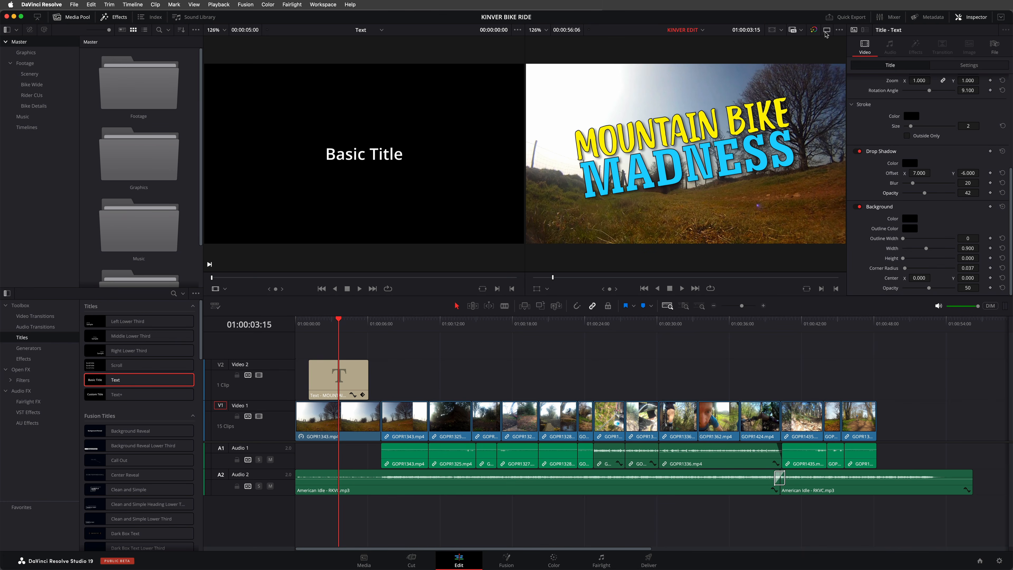
Switch to a single viewer and add Zoom and Rotation Angle keyframes to the title at 01:00:02:01
{"action": "left_click", "coordinate": [826, 30]}
{"action": "left_click", "coordinate": [685, 306]}
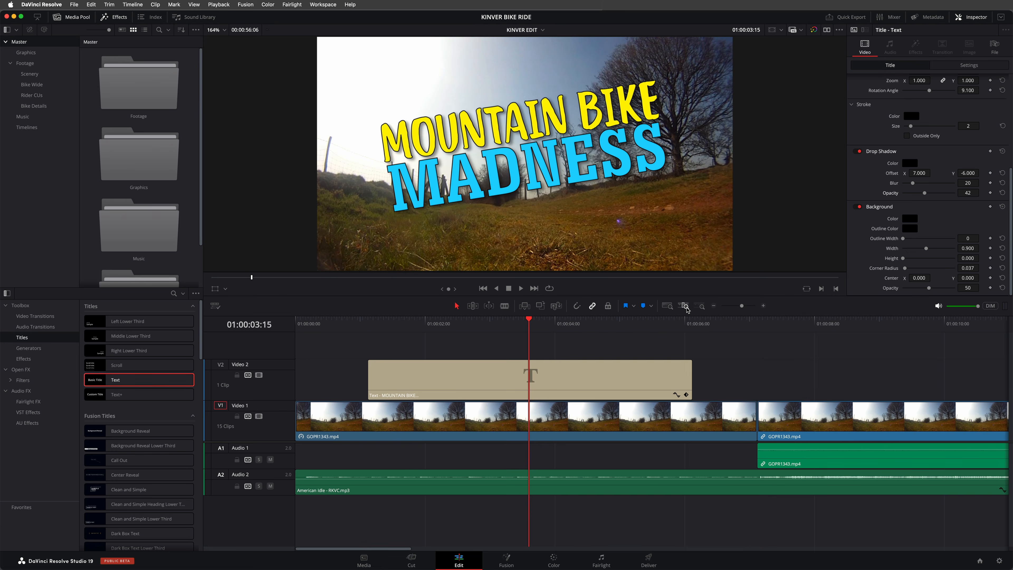
{"action": "left_click_drag", "start_coordinate": [529, 324], "coordinate": [428, 326]}
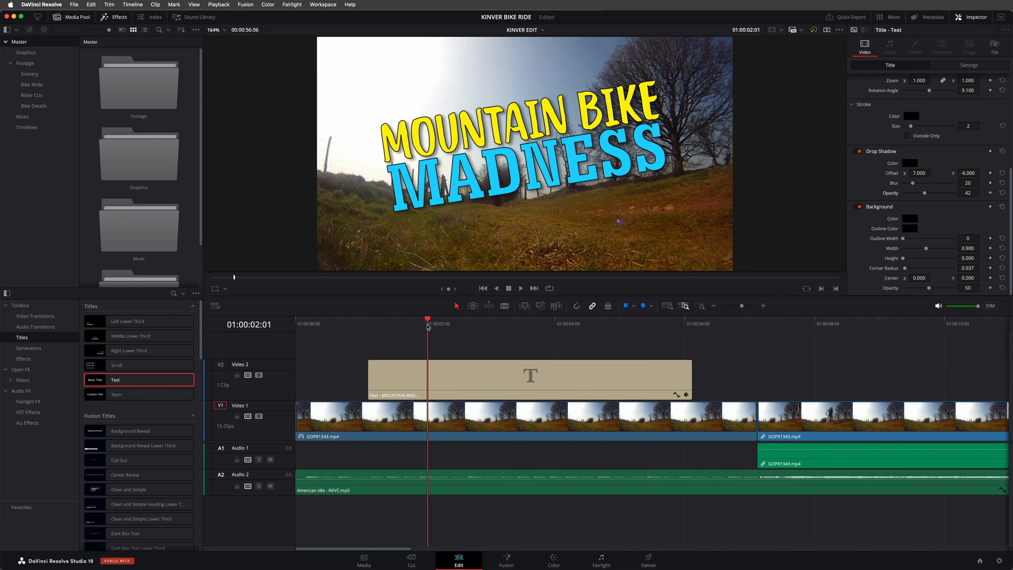
{"action": "scroll", "coordinate": [1010, 213], "scroll_direction": "up", "scroll_amount": 2}
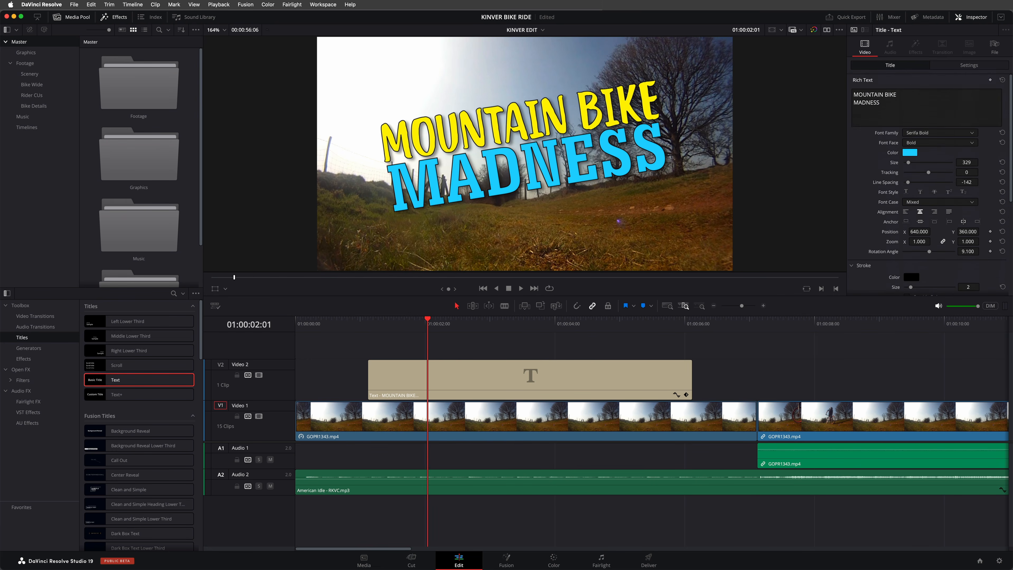
{"action": "left_click", "coordinate": [914, 332]}
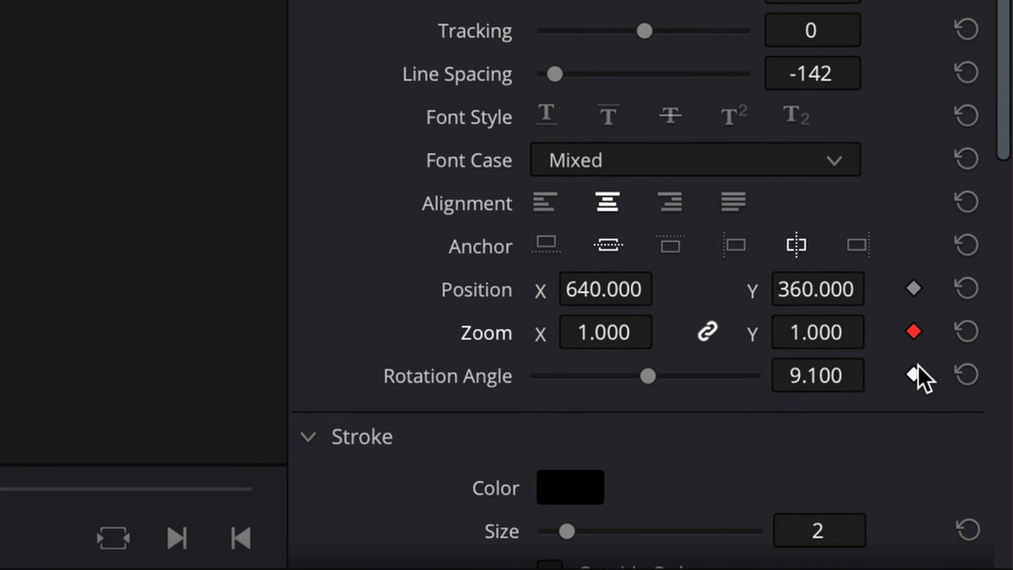
{"action": "left_click", "coordinate": [914, 375]}
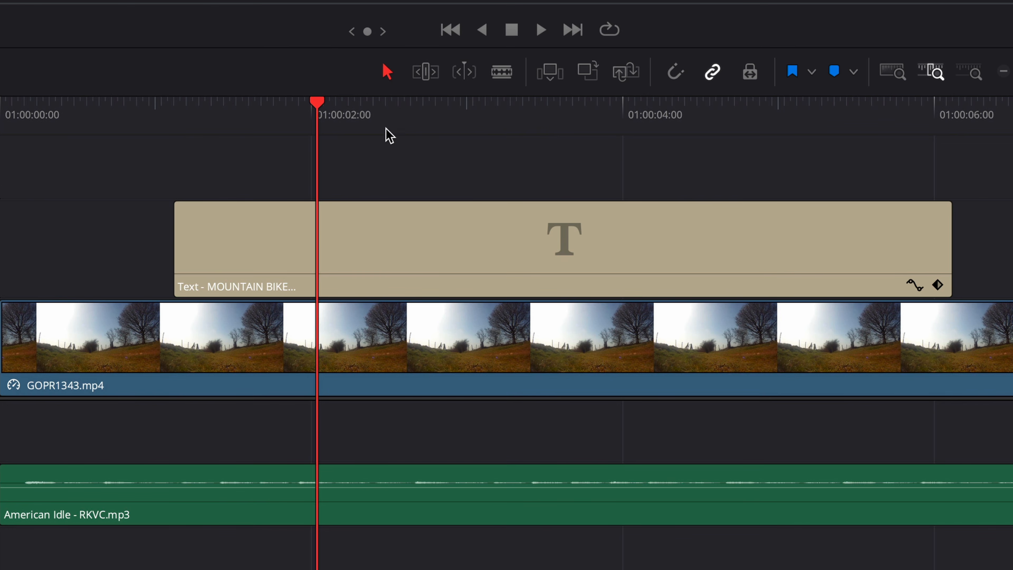
At the start of the title clip, keyframe the Zoom at 1.9 and change the Rotation Angle
{"action": "left_click_drag", "start_coordinate": [384, 135], "coordinate": [183, 128]}
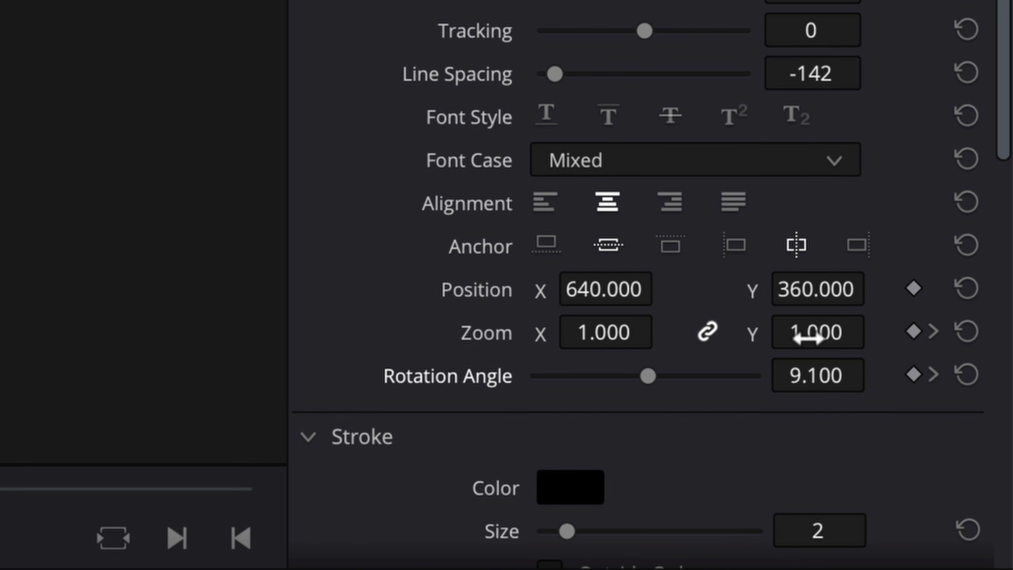
{"action": "left_click_drag", "start_coordinate": [966, 241], "coordinate": [981, 241]}
{"action": "left_click_drag", "start_coordinate": [876, 329], "coordinate": [879, 330]}
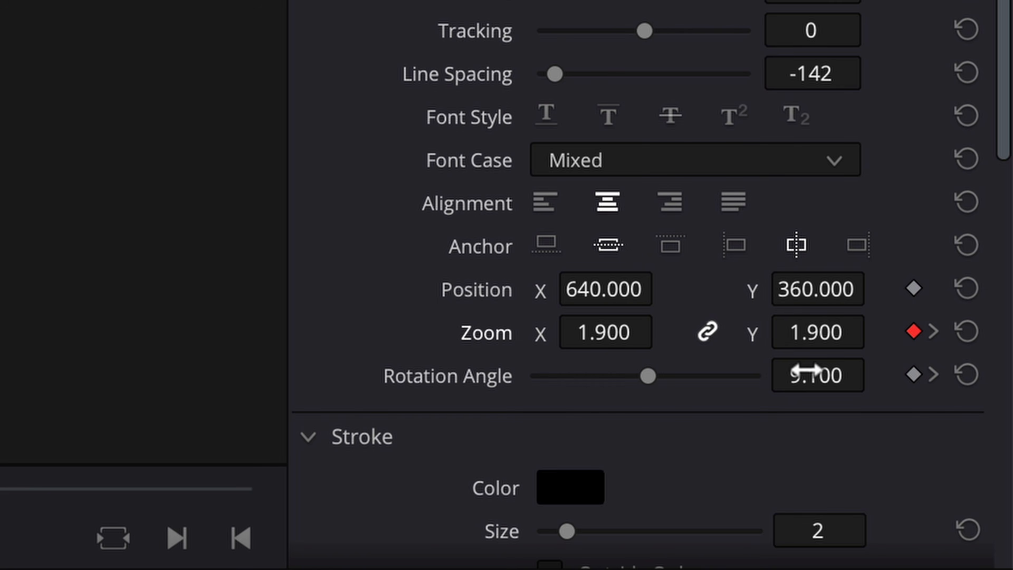
{"action": "left_click_drag", "start_coordinate": [971, 250], "coordinate": [981, 251]}
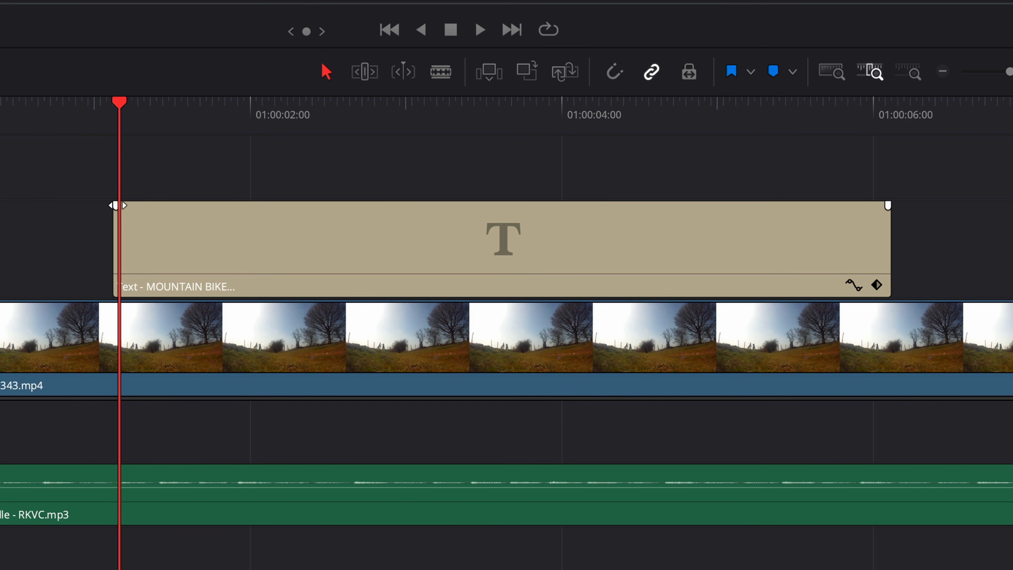
Add a fade-in of about half a second to the start of the title clip
{"action": "left_click_drag", "start_coordinate": [367, 361], "coordinate": [376, 362]}
{"action": "left_click_drag", "start_coordinate": [131, 205], "coordinate": [198, 205]}
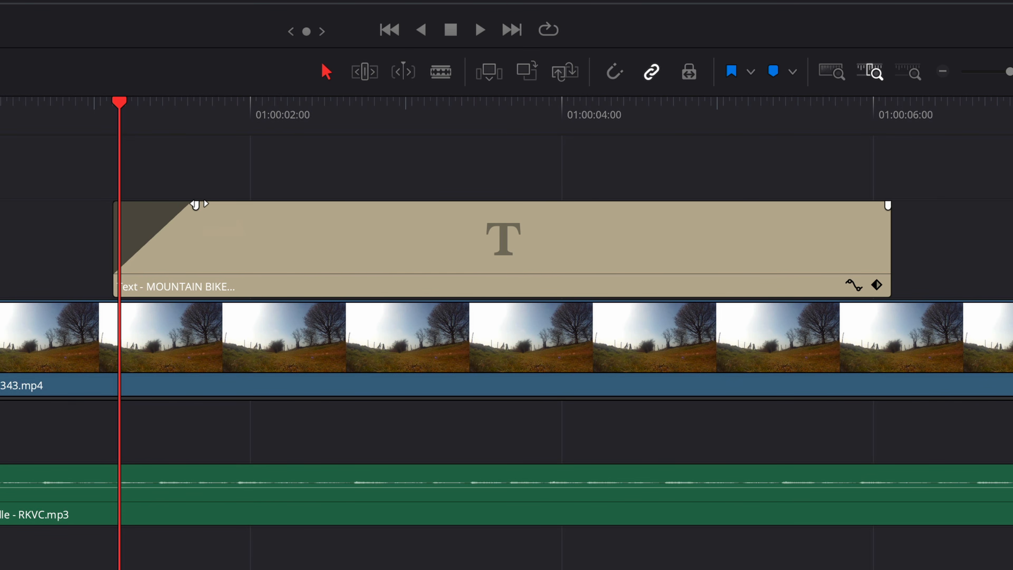
Show the title's keyframes, align the first with the clip start and the second with the end of the fade-in, and preview the animation
{"action": "left_click", "coordinate": [877, 285]}
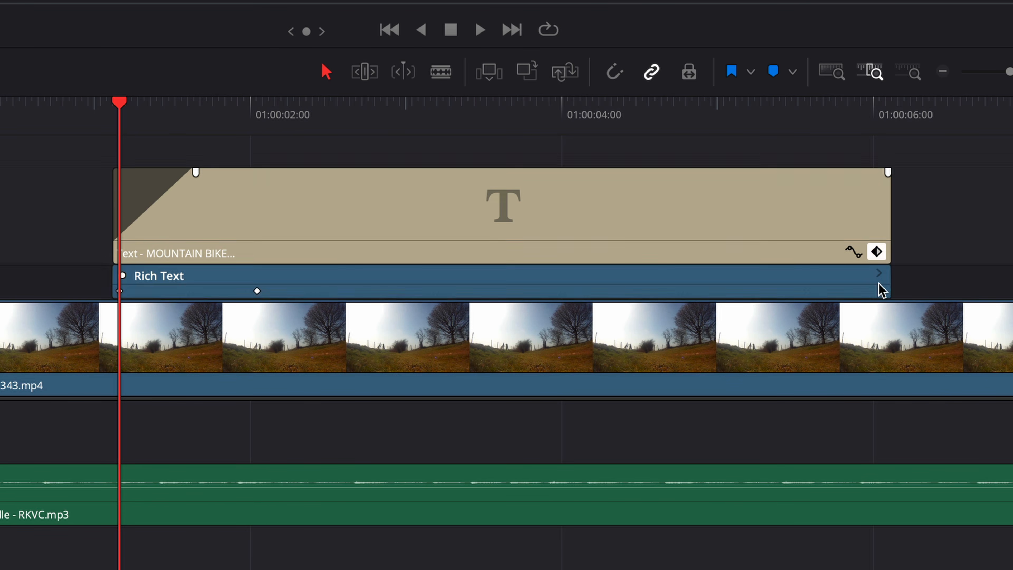
{"action": "left_click_drag", "start_coordinate": [257, 291], "coordinate": [200, 291]}
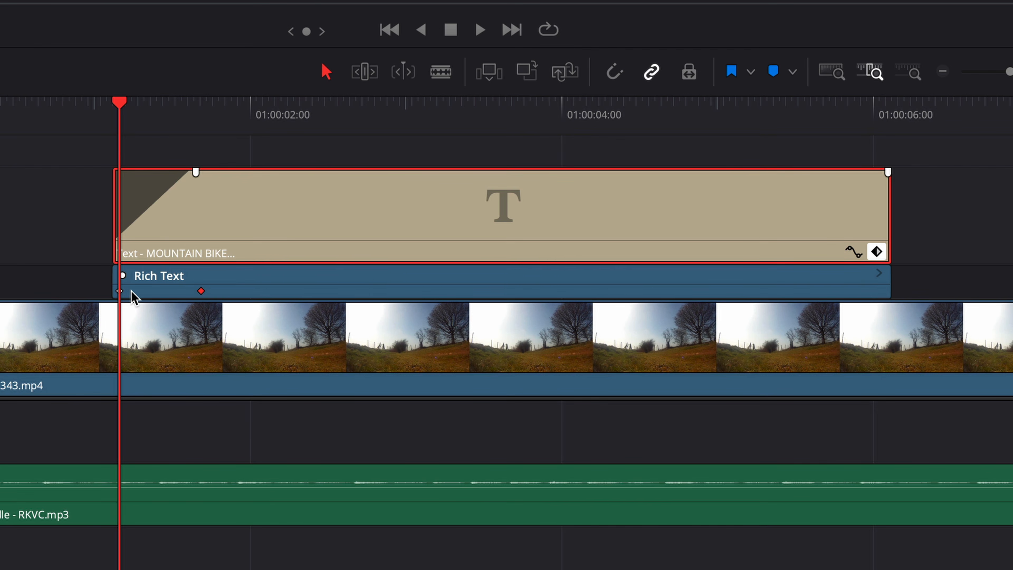
{"action": "left_click_drag", "start_coordinate": [119, 294], "coordinate": [116, 291]}
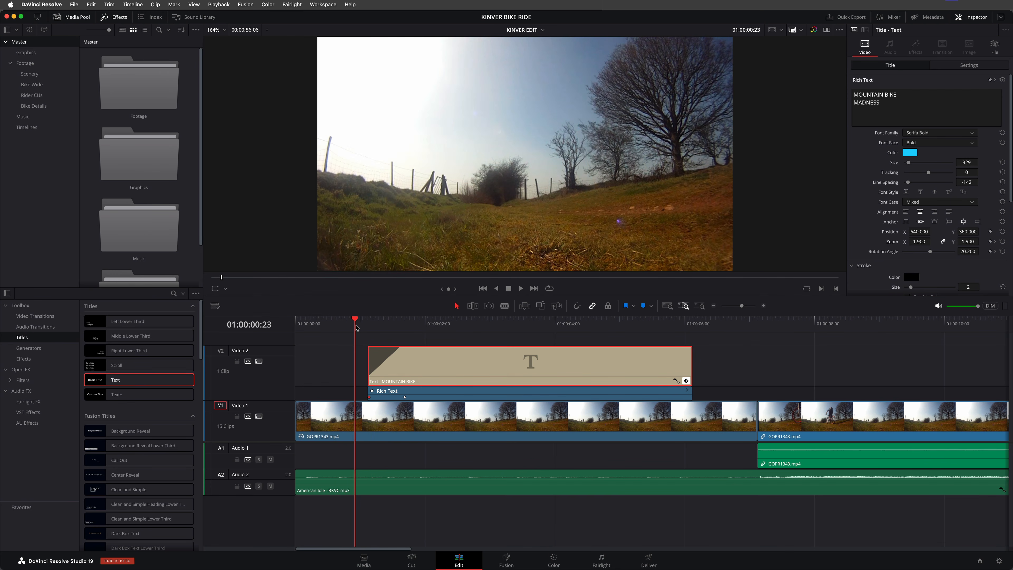
{"action": "key", "text": "space"}
{"action": "key", "text": "space"}
Copy the title's second keyframe to about 01:00:05:05 and its first keyframe to just before 01:00:06:00
{"action": "left_click", "coordinate": [405, 397]}
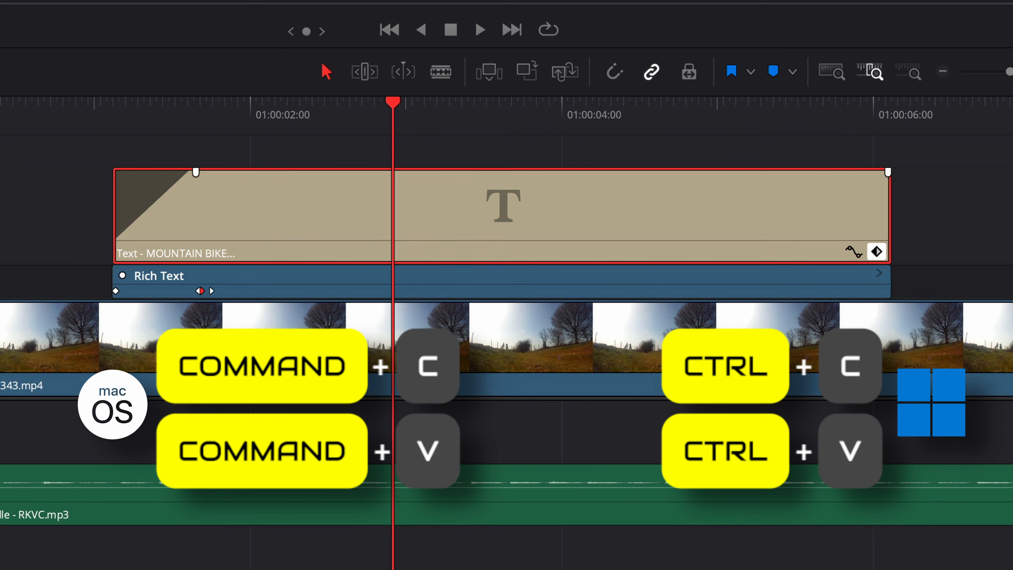
{"action": "left_click_drag", "start_coordinate": [645, 116], "coordinate": [748, 113]}
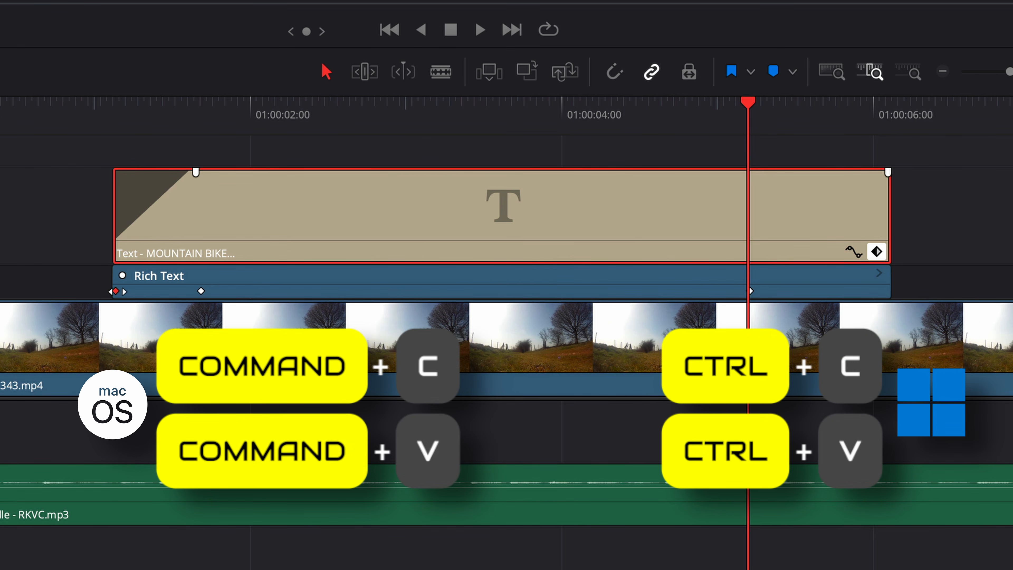
{"action": "left_click_drag", "start_coordinate": [796, 107], "coordinate": [872, 106]}
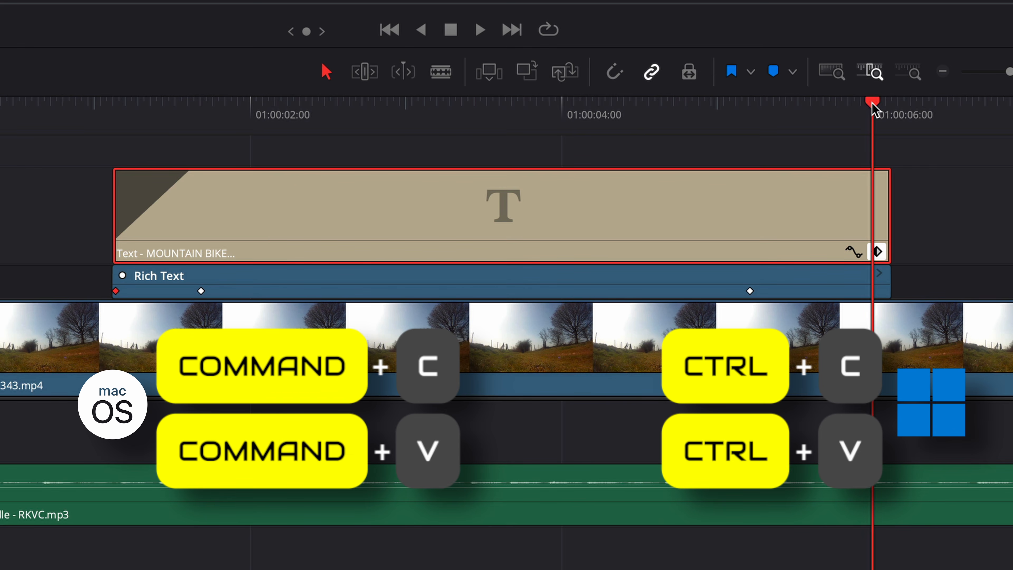
Add a half-second fade-out to the title, align the copied keyframes with the fade's start and the clip end, and play it back
{"action": "left_click_drag", "start_coordinate": [887, 172], "coordinate": [808, 175]}
{"action": "left_click", "coordinate": [750, 291]}
{"action": "left_click_drag", "start_coordinate": [750, 291], "coordinate": [885, 291]}
{"action": "left_click", "coordinate": [728, 107]}
{"action": "key", "text": "space"}
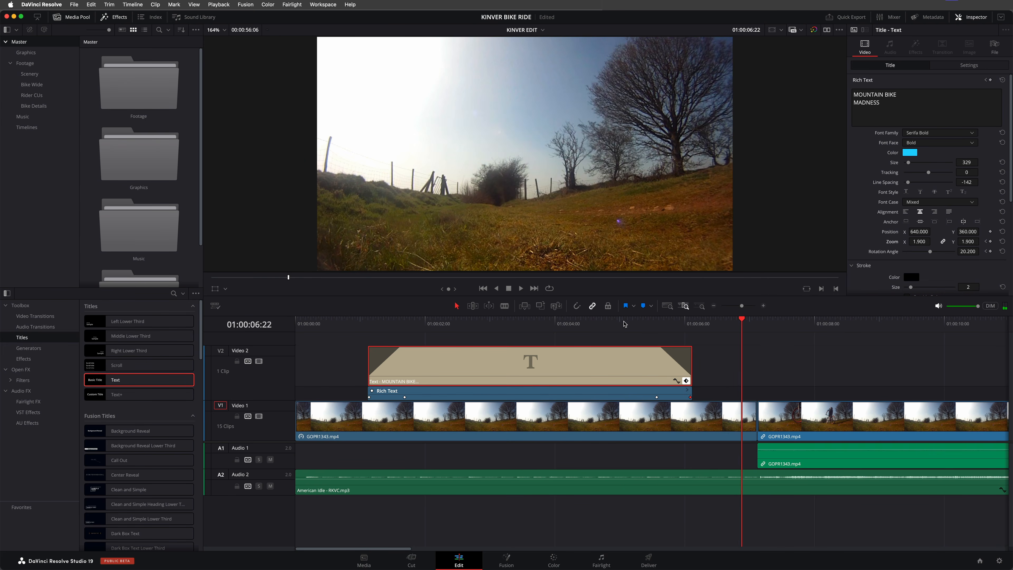
{"action": "key", "text": "space"}
Show the title's Zoom X curve and smooth it coming into the second keyframe and leaving the third
{"action": "left_click", "coordinate": [495, 116]}
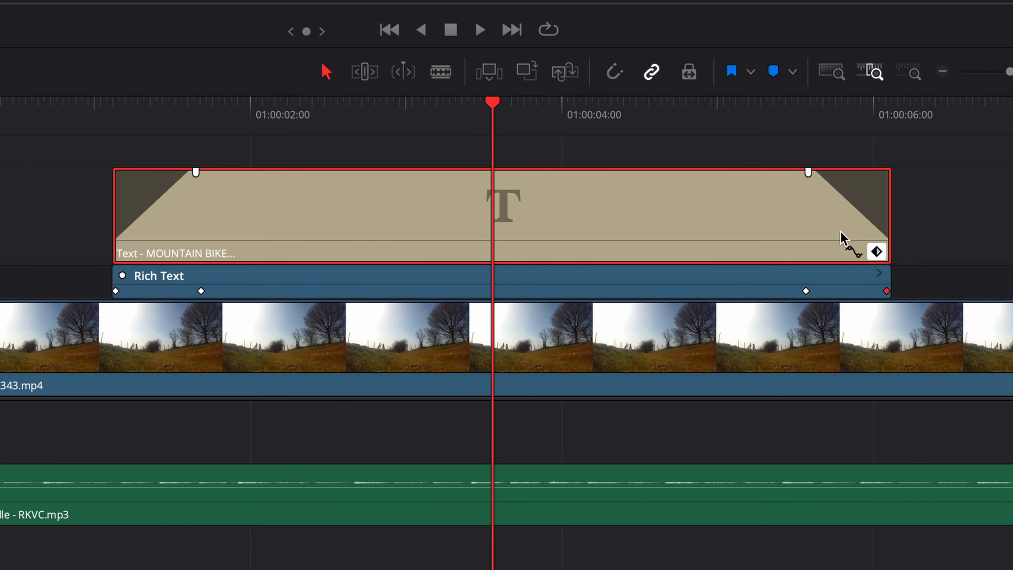
{"action": "left_click", "coordinate": [854, 253]}
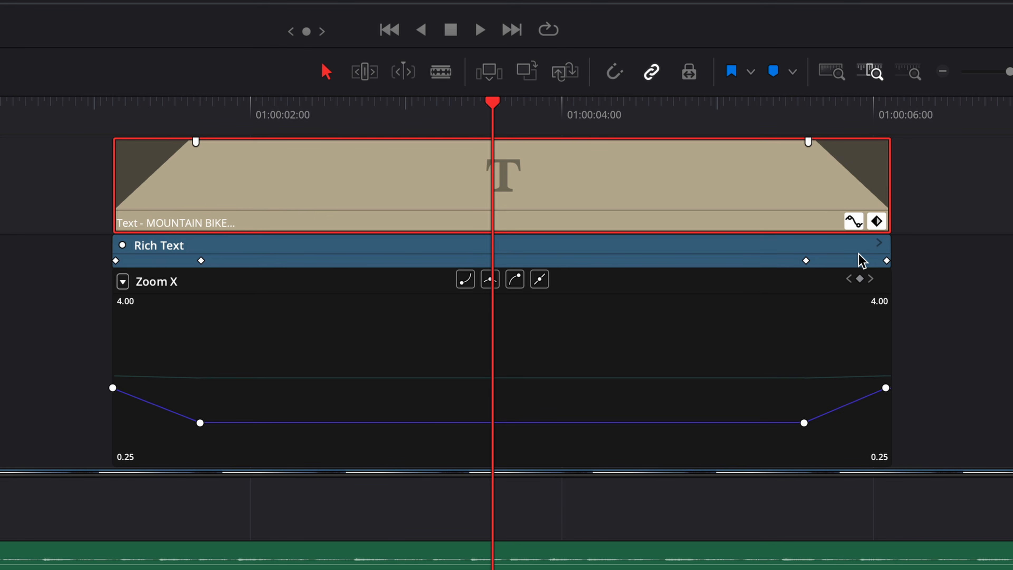
{"action": "left_click", "coordinate": [199, 423]}
{"action": "left_click", "coordinate": [514, 280]}
{"action": "left_click", "coordinate": [804, 423]}
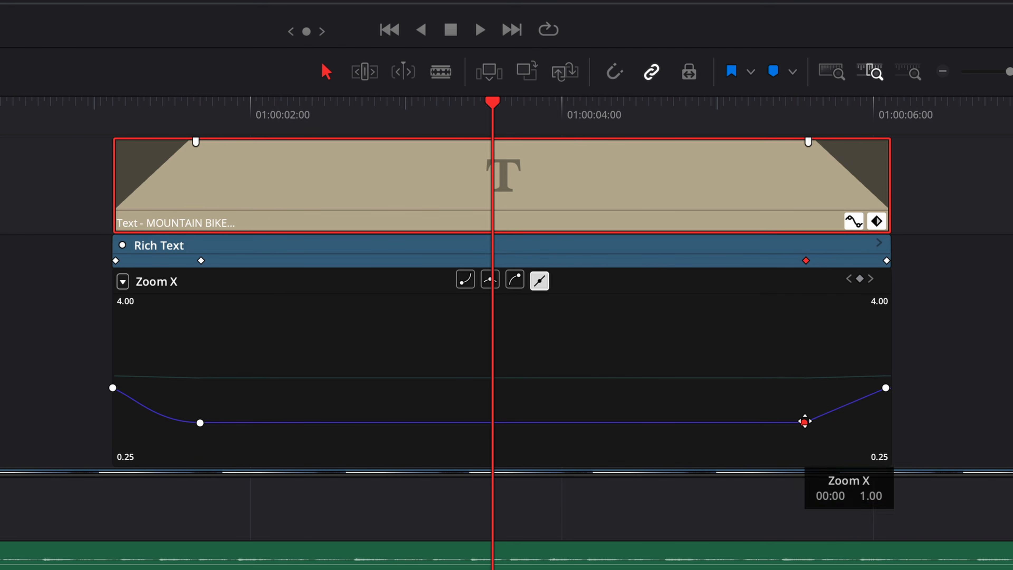
{"action": "left_click", "coordinate": [465, 280]}
Display the Rotation Angle curve and smooth it coming into the second keyframe and leaving the third
{"action": "left_click", "coordinate": [122, 282]}
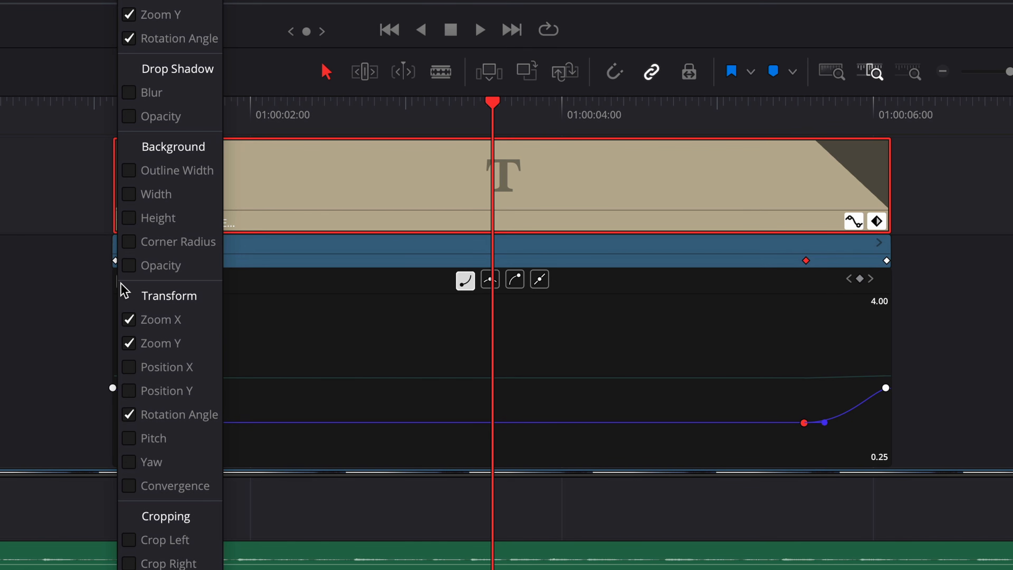
{"action": "left_click", "coordinate": [212, 415]}
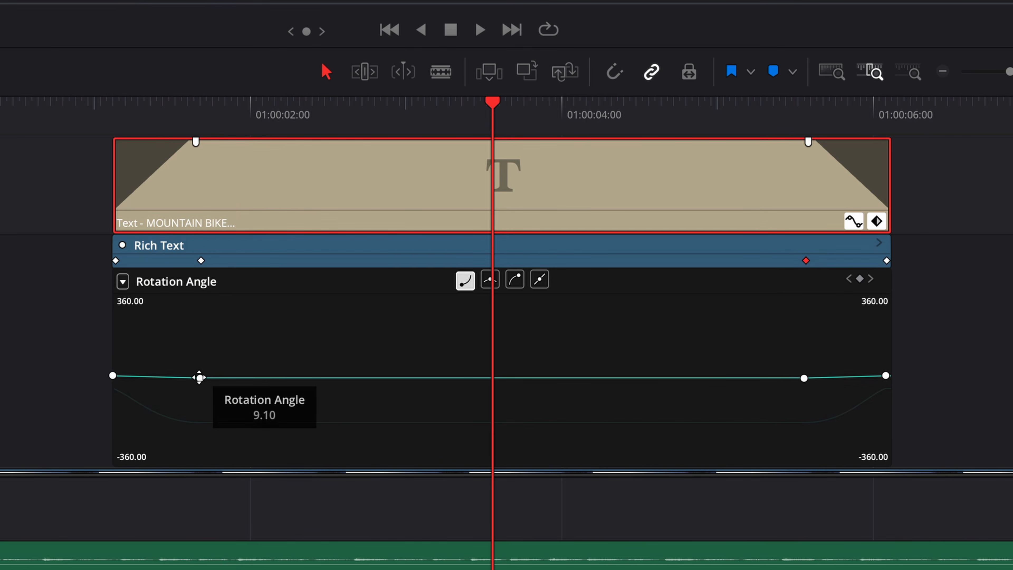
{"action": "left_click", "coordinate": [199, 377]}
{"action": "left_click", "coordinate": [804, 378]}
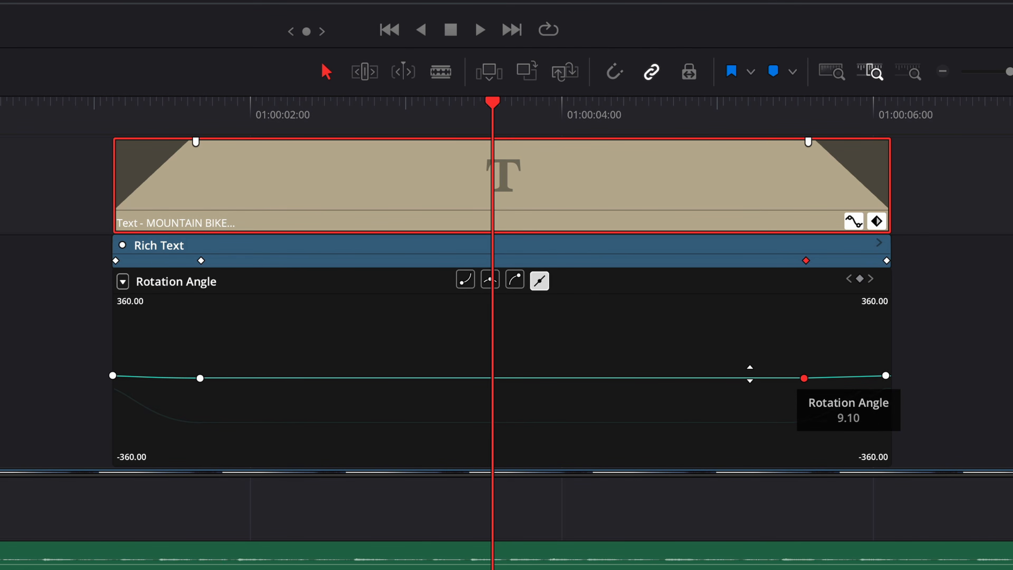
{"action": "left_click", "coordinate": [465, 282]}
Play back the title animation, and hide the title's keyframes and curve with the playhead at 01:00:03:13
{"action": "left_click", "coordinate": [88, 107]}
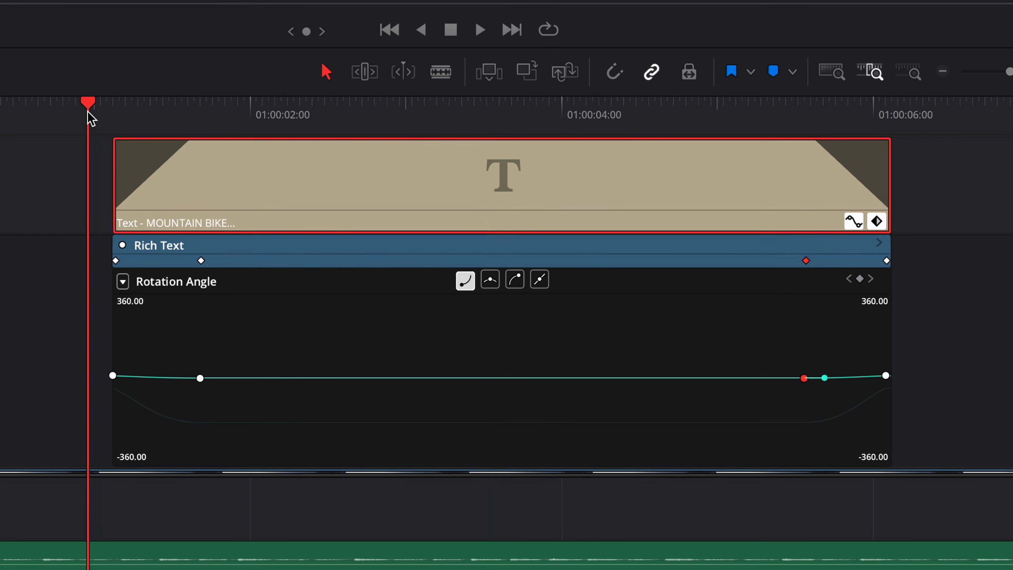
{"action": "key", "text": "space"}
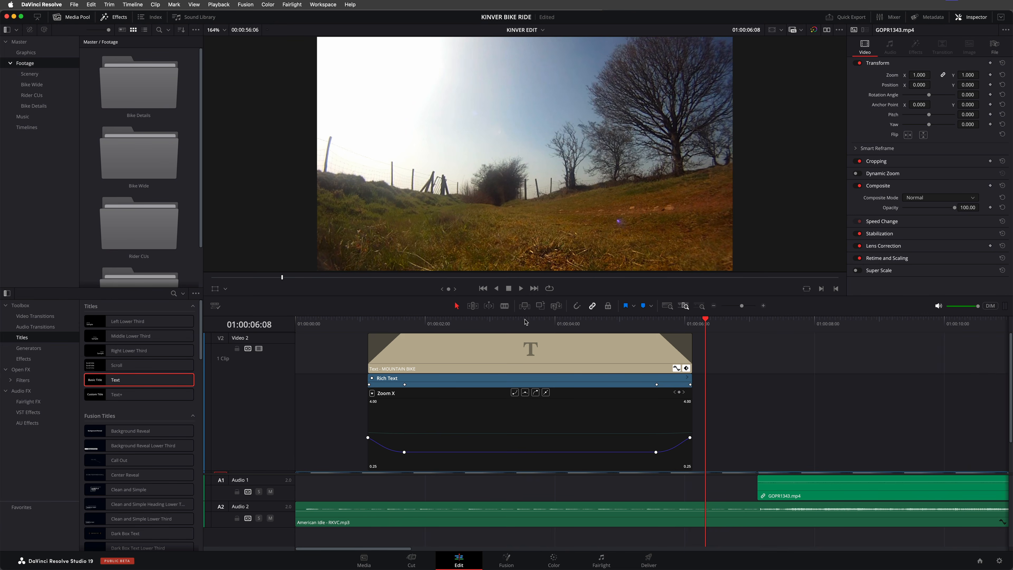
{"action": "left_click", "coordinate": [525, 321]}
{"action": "left_click", "coordinate": [686, 369]}
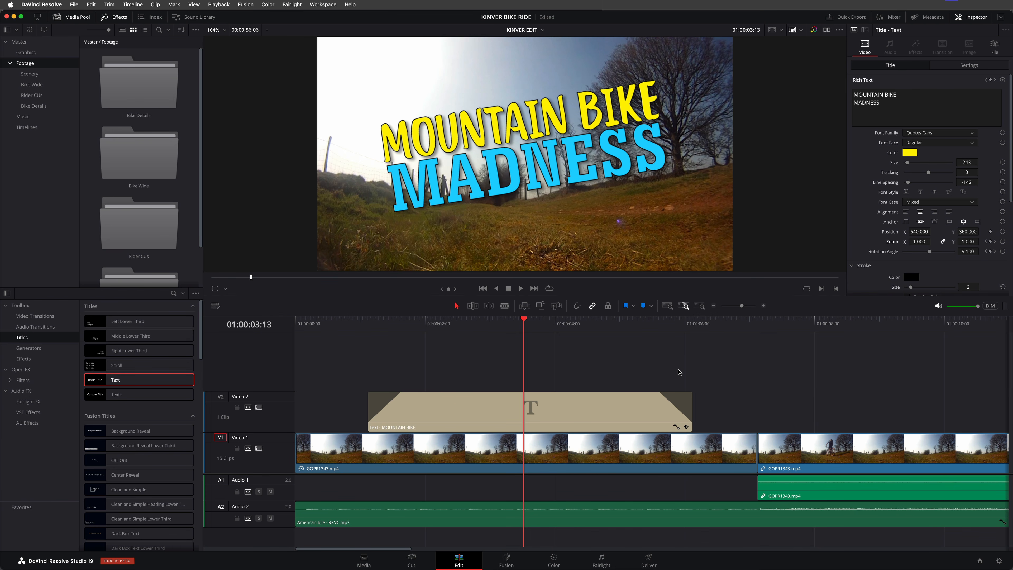
Save the finished title from the timeline into the Graphics bin and name it AWESOME TITLE
{"action": "left_click", "coordinate": [41, 52]}
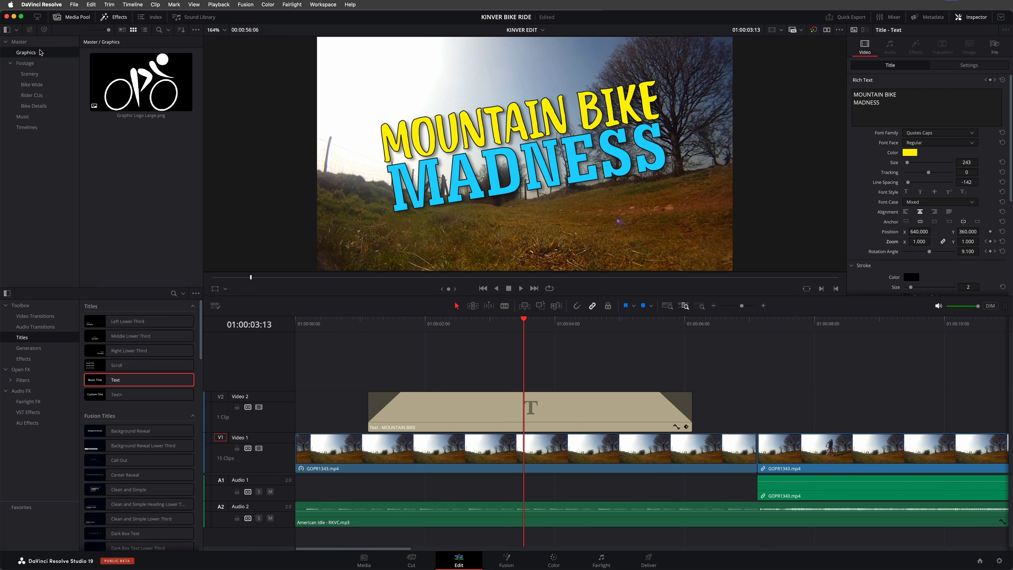
{"action": "left_click_drag", "start_coordinate": [545, 421], "coordinate": [161, 163]}
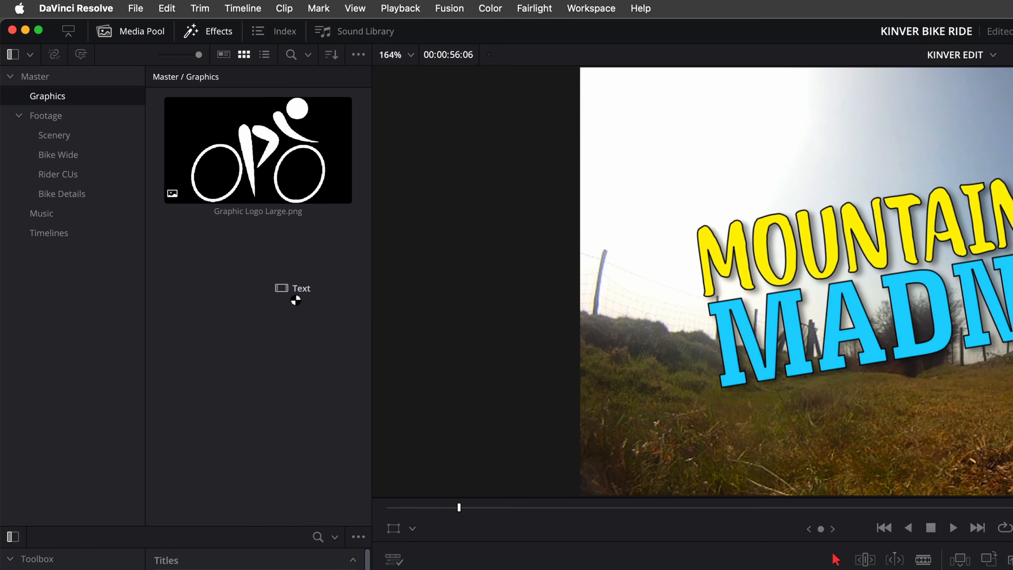
{"action": "left_click_drag", "start_coordinate": [296, 300], "coordinate": [280, 330]}
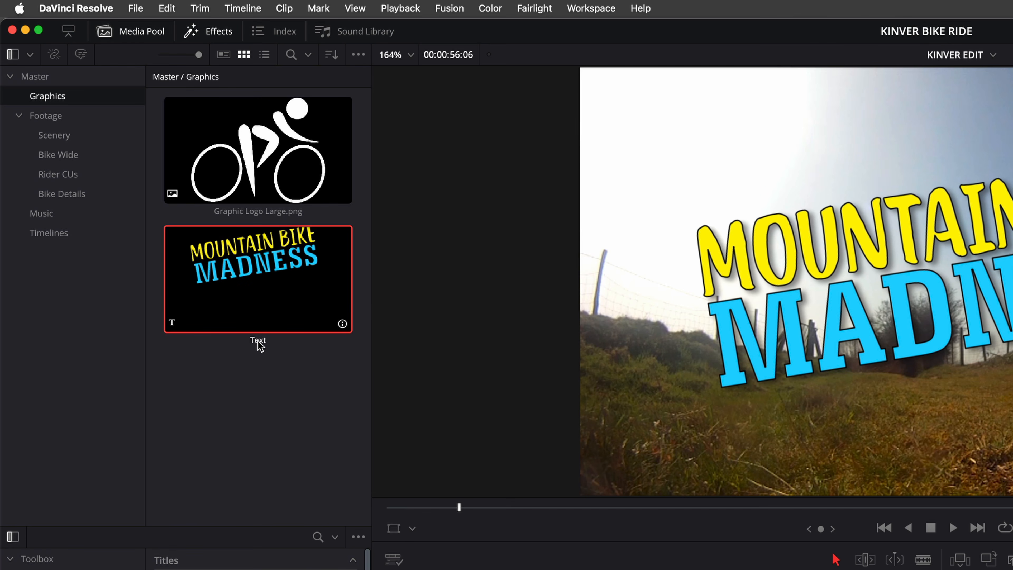
{"action": "type", "text": "AWESOME TITLE"}
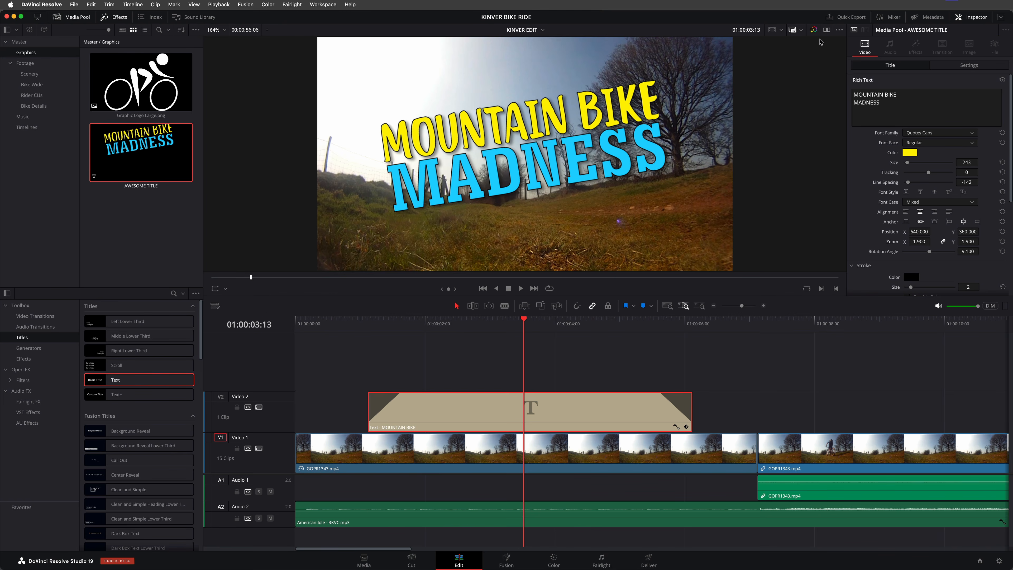
Switch to dual viewers and scrub through AWESOME TITLE in the source viewer
{"action": "left_click", "coordinate": [826, 30]}
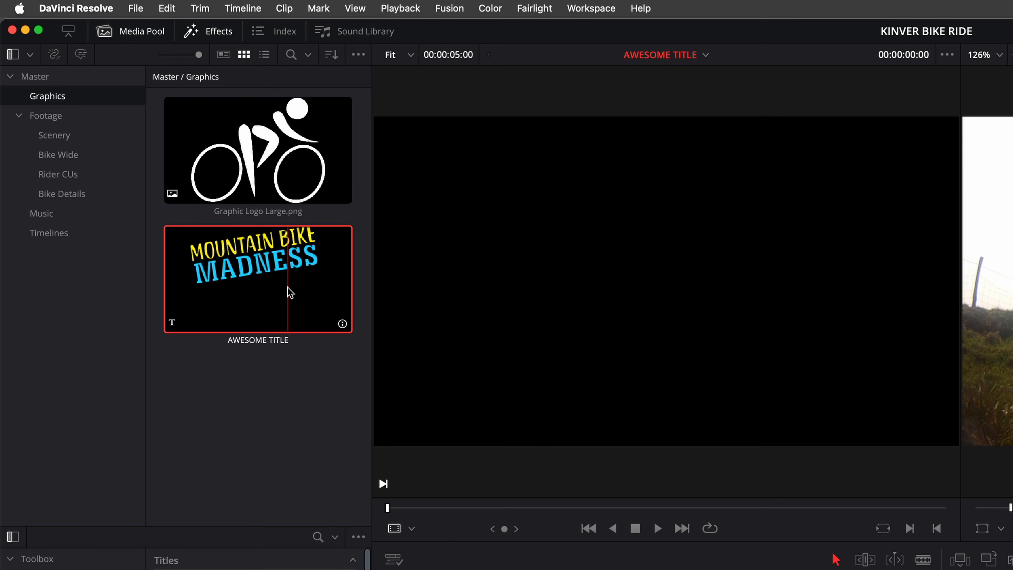
{"action": "left_click_drag", "start_coordinate": [394, 509], "coordinate": [509, 517]}
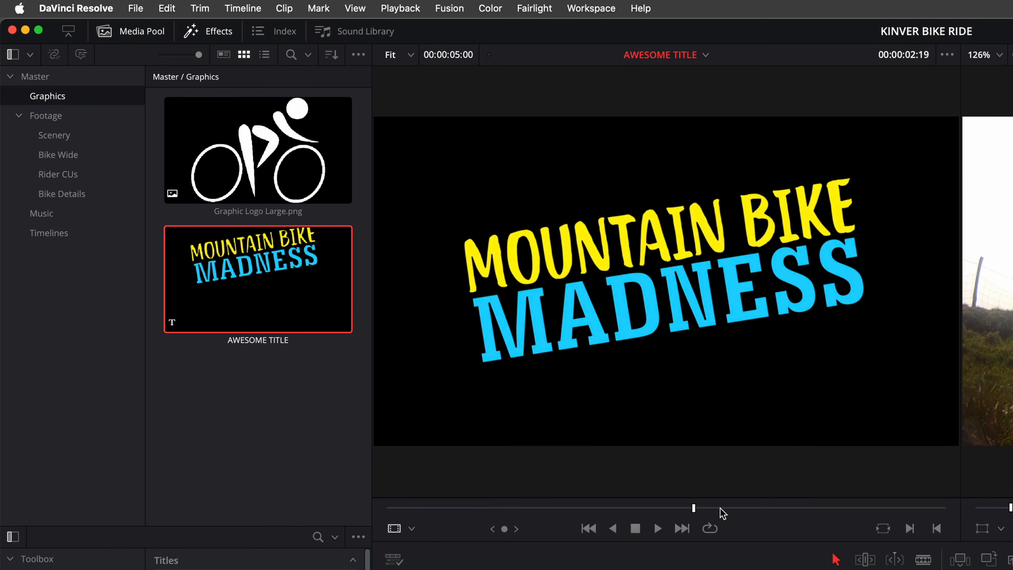
{"action": "left_click_drag", "start_coordinate": [853, 506], "coordinate": [809, 505]}
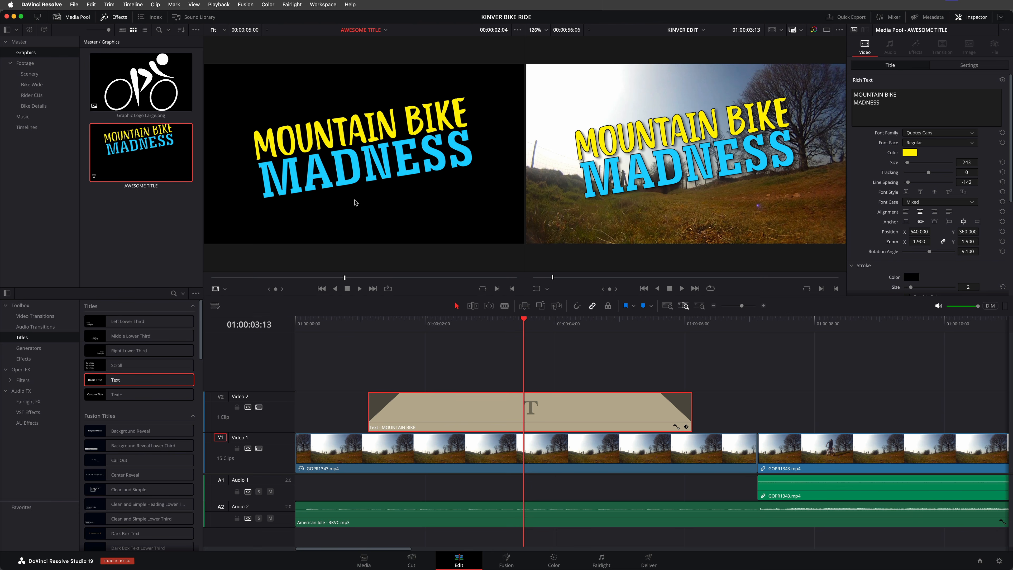
Append AWESOME TITLE to the end of the edit and change its two lines to TO BE and CONTINUED
{"action": "right_click", "coordinate": [752, 77]}
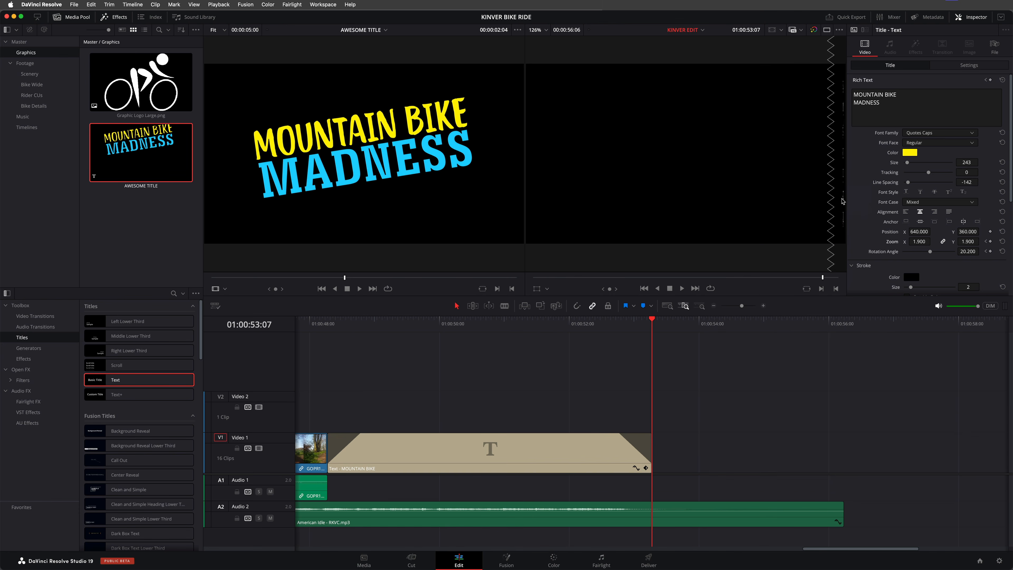
{"action": "left_click", "coordinate": [504, 326]}
{"action": "triple_click", "coordinate": [921, 97]}
{"action": "type", "text": "TO BE"}
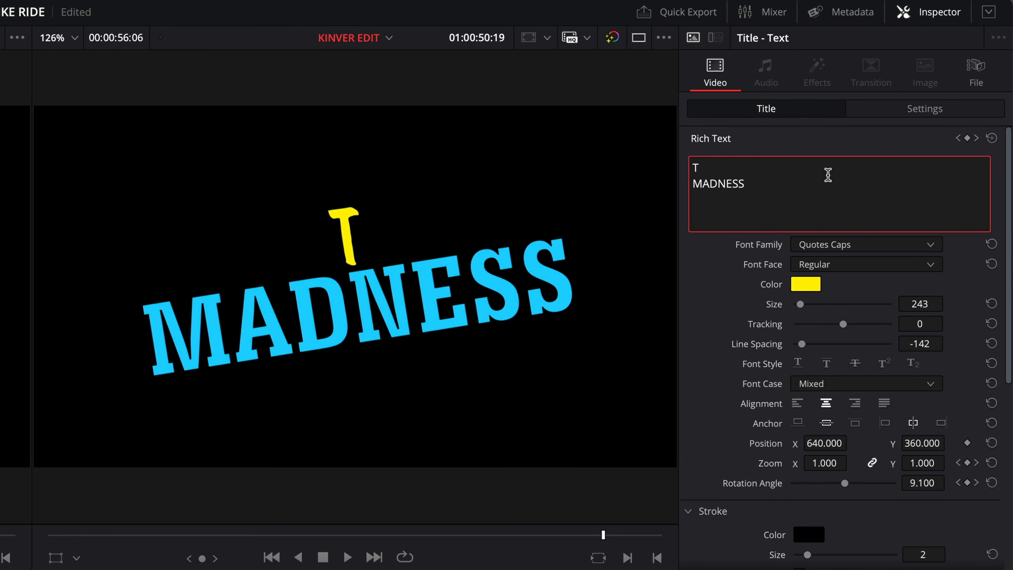
{"action": "double_click", "coordinate": [698, 183]}
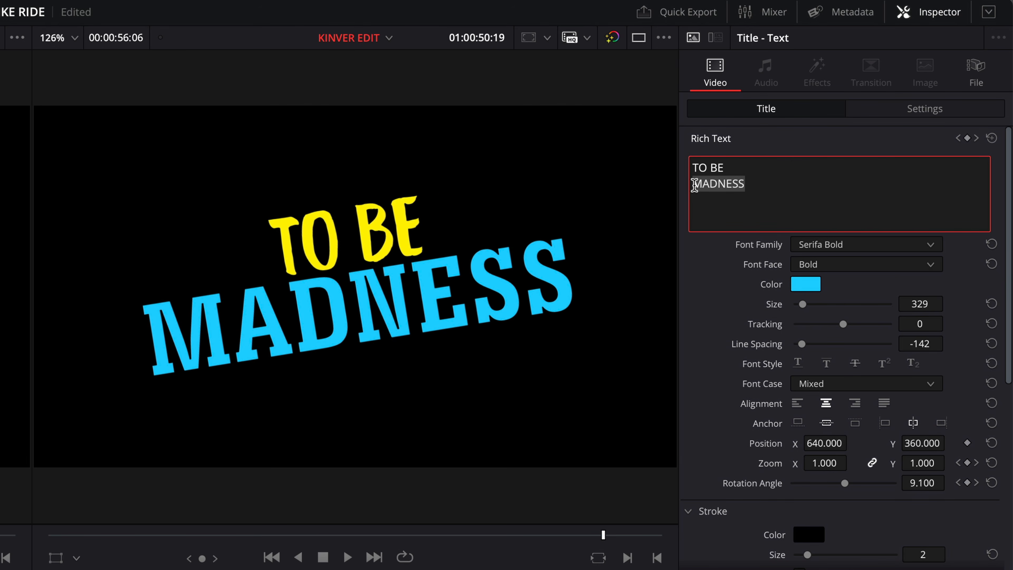
{"action": "type", "text": "CONTINUED"}
Reduce the text size of the CONTINUED line and increase its line spacing value
{"action": "left_click_drag", "start_coordinate": [782, 187], "coordinate": [693, 188]}
{"action": "left_click_drag", "start_coordinate": [915, 305], "coordinate": [871, 306]}
{"action": "left_click_drag", "start_coordinate": [923, 345], "coordinate": [936, 345]}
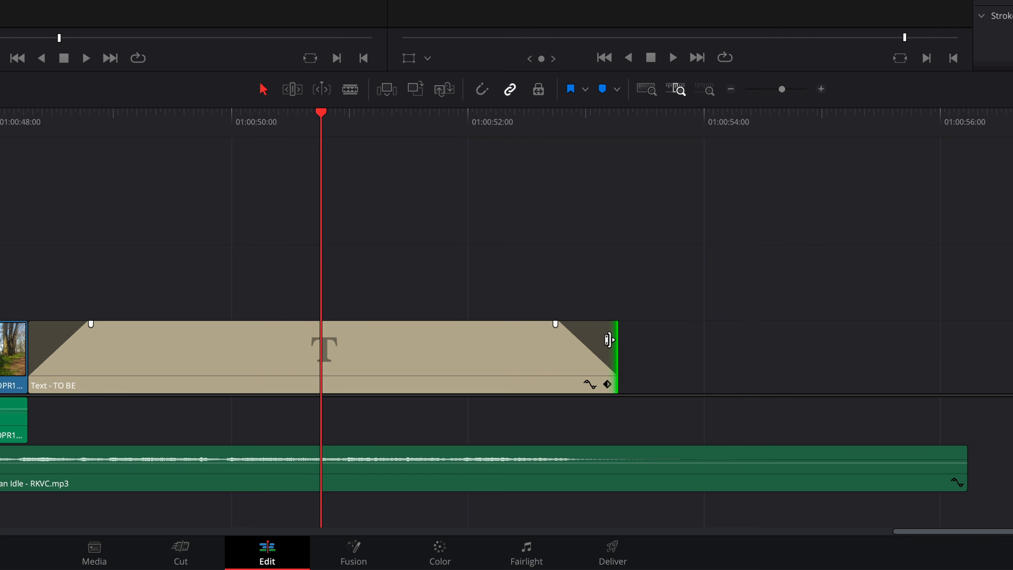
Extend the TO BE CONTINUED title to just before the music's end, move its closing keyframes to match, and lengthen its fade-out
{"action": "left_click_drag", "start_coordinate": [609, 339], "coordinate": [946, 341]}
{"action": "left_click", "coordinate": [938, 385]}
{"action": "left_click_drag", "start_coordinate": [553, 389], "coordinate": [884, 389]}
{"action": "left_click_drag", "start_coordinate": [890, 299], "coordinate": [823, 309]}
{"action": "left_click", "coordinate": [839, 391]}
{"action": "left_click", "coordinate": [681, 372]}
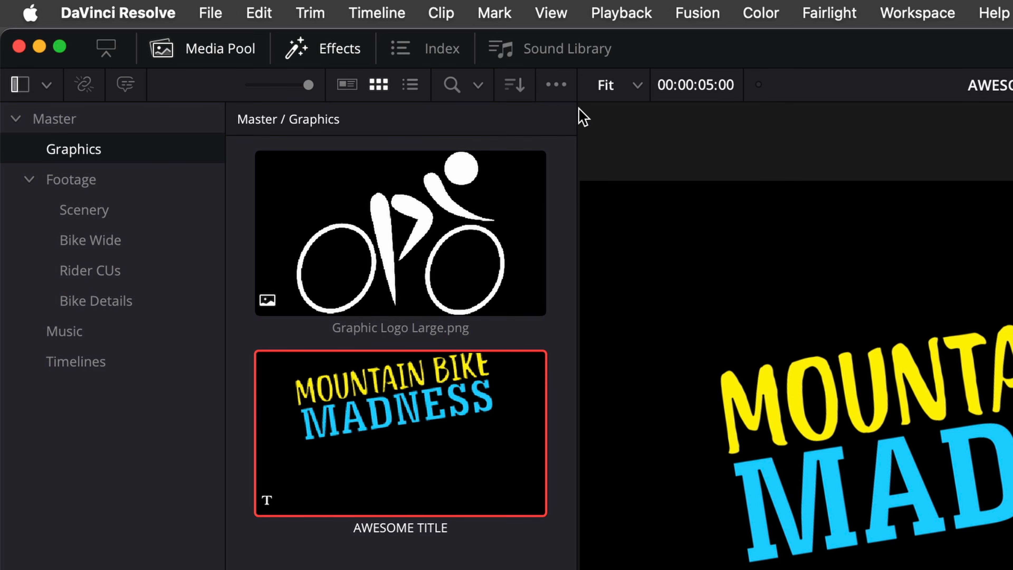
Show the Power Bins, enlarge their area, and create a bin named MY TEMPLATES inside the power bin Master
{"action": "left_click", "coordinate": [558, 86]}
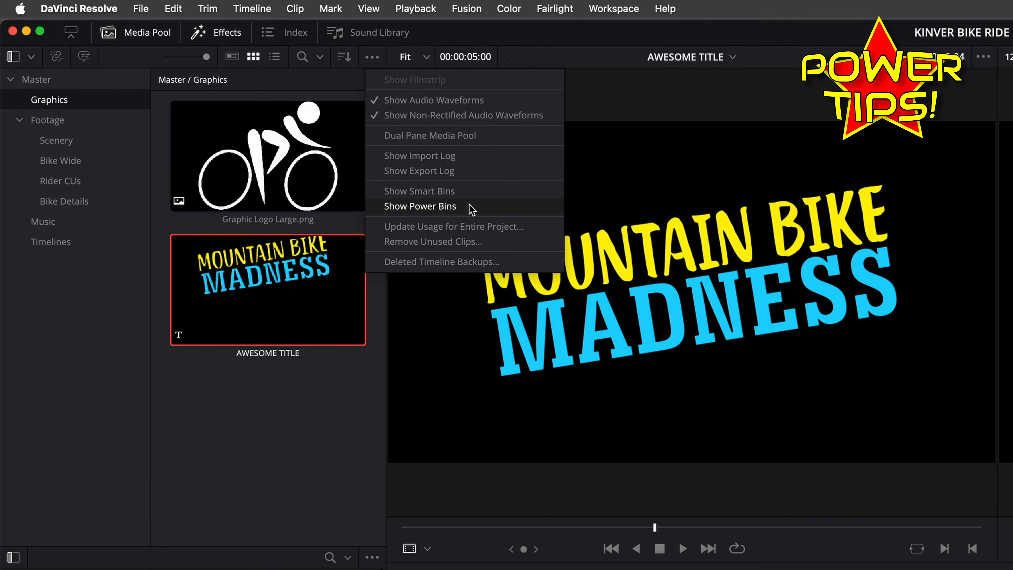
{"action": "left_click", "coordinate": [702, 310]}
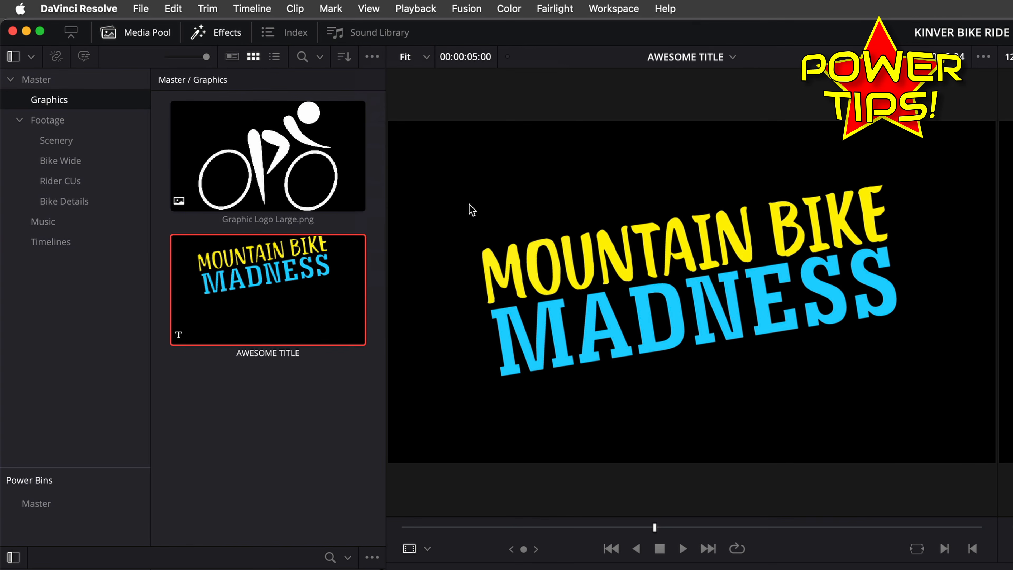
{"action": "left_click_drag", "start_coordinate": [97, 467], "coordinate": [100, 357]}
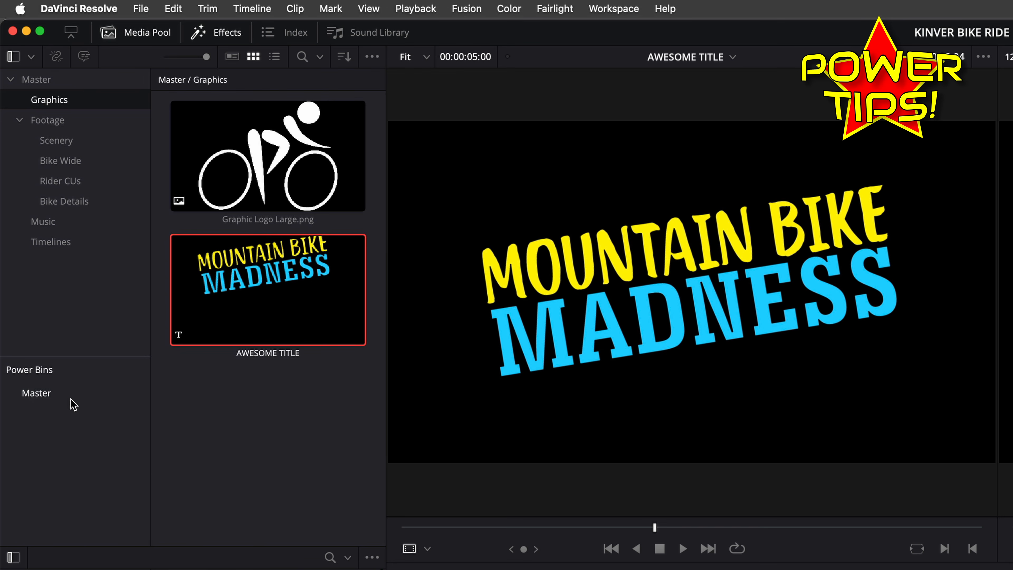
{"action": "left_click", "coordinate": [72, 394]}
{"action": "right_click", "coordinate": [235, 292]}
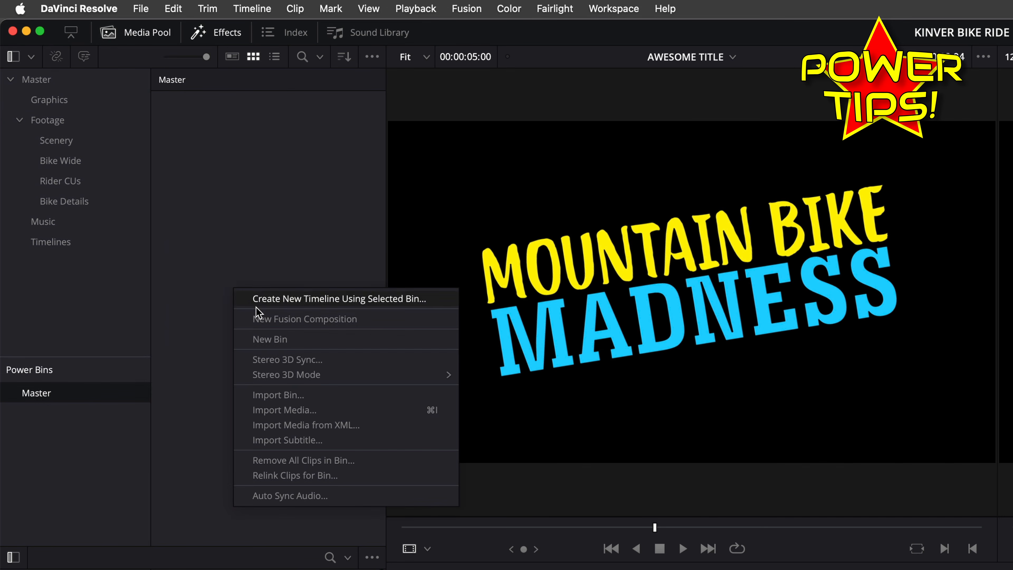
{"action": "left_click", "coordinate": [302, 340]}
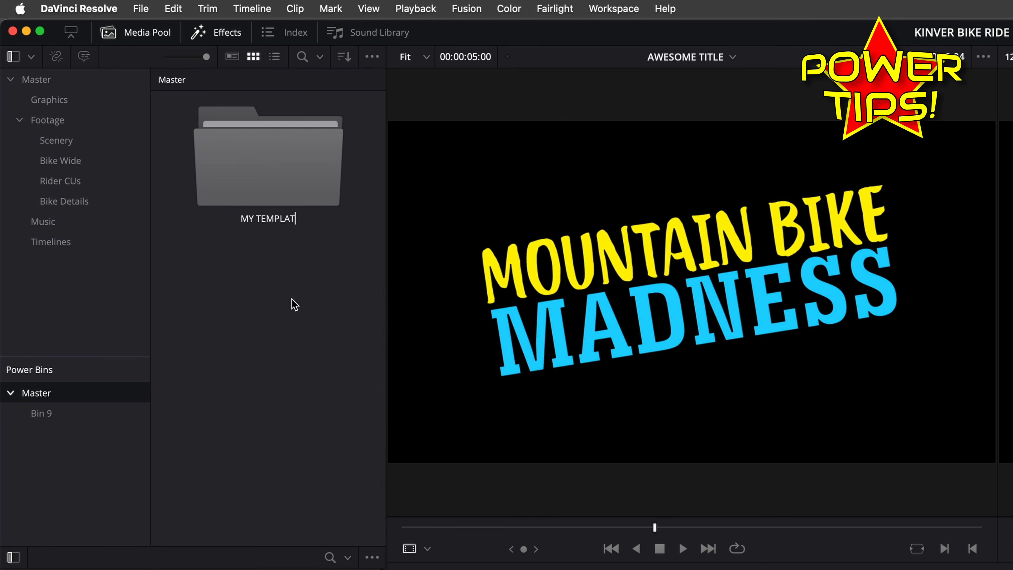
Copy AWESOME TITLE from the Graphics bin into the MY TEMPLATES power bin and open that bin
{"action": "left_click", "coordinate": [80, 104]}
{"action": "left_click_drag", "start_coordinate": [265, 156], "coordinate": [96, 422]}
{"action": "left_click", "coordinate": [96, 422]}
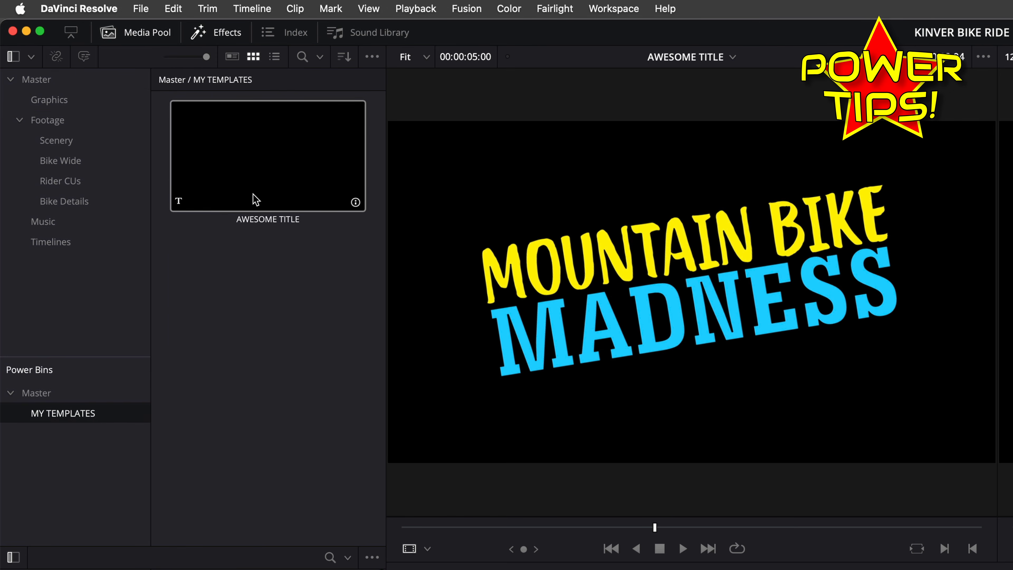
Save nothing further here and open the recent project Age of Airplanes
{"action": "left_click", "coordinate": [141, 9]}
{"action": "mouse_move", "coordinate": [323, 47]}
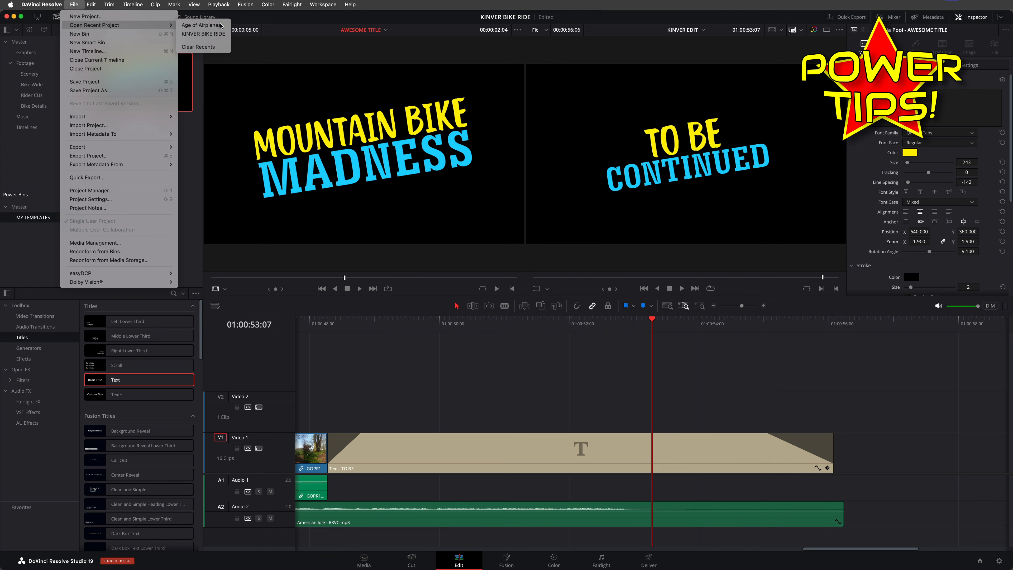
{"action": "left_click", "coordinate": [202, 24]}
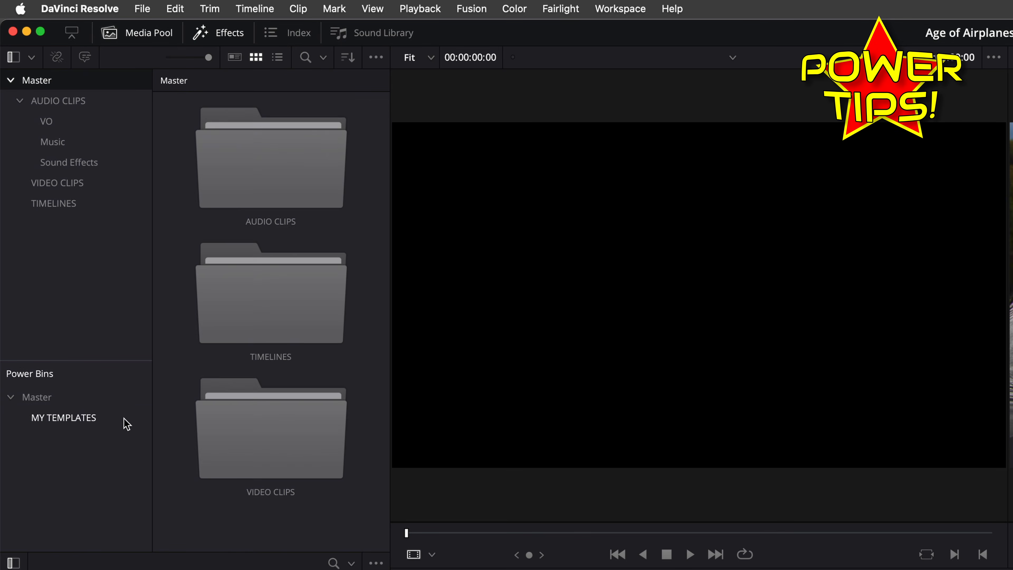
Add AWESOME TITLE from the MY TEMPLATES power bin to the end of the video in the Age of Airplanes Trailer Finished timeline
{"action": "left_click", "coordinate": [64, 219]}
{"action": "left_click", "coordinate": [147, 96]}
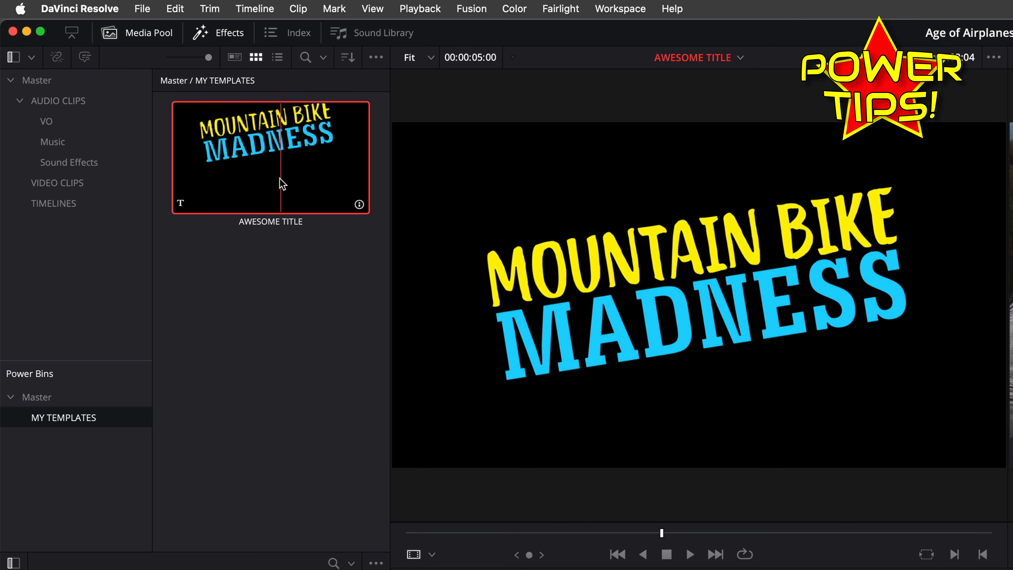
{"action": "left_click_drag", "start_coordinate": [624, 318], "coordinate": [840, 198]}
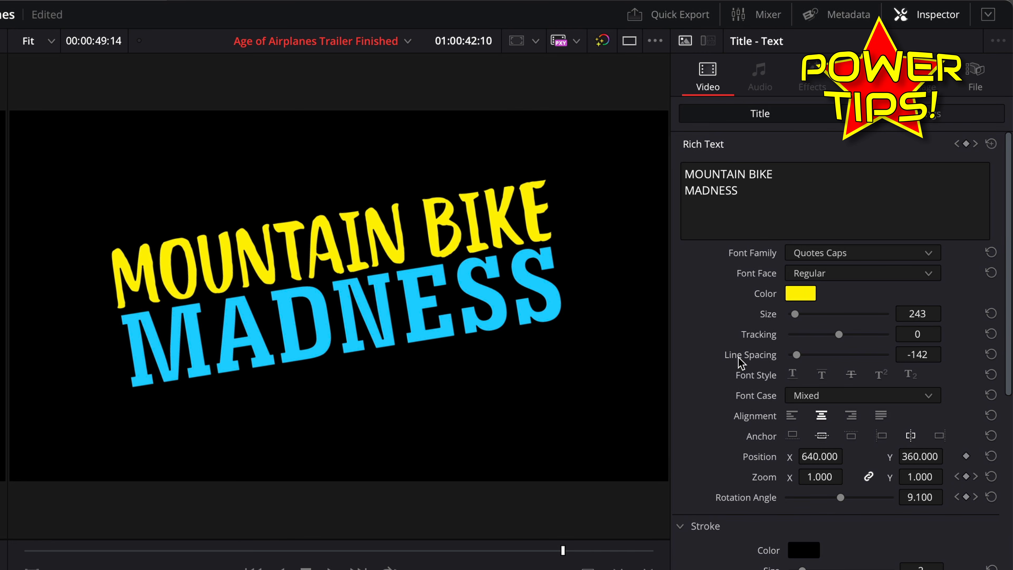
Change the title's two lines to LIVING IN THE AGE OF and AIRPLANES, and reduce the text size to 203
{"action": "left_click_drag", "start_coordinate": [896, 94], "coordinate": [872, 92]}
{"action": "type", "text": "LIVI"}
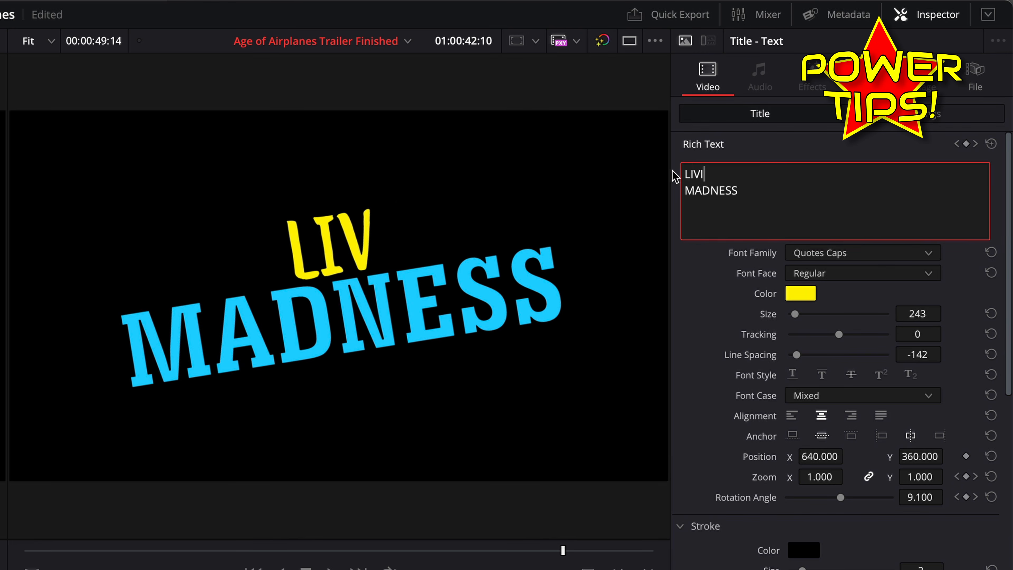
{"action": "type", "text": "NG IN THE AGE OF"}
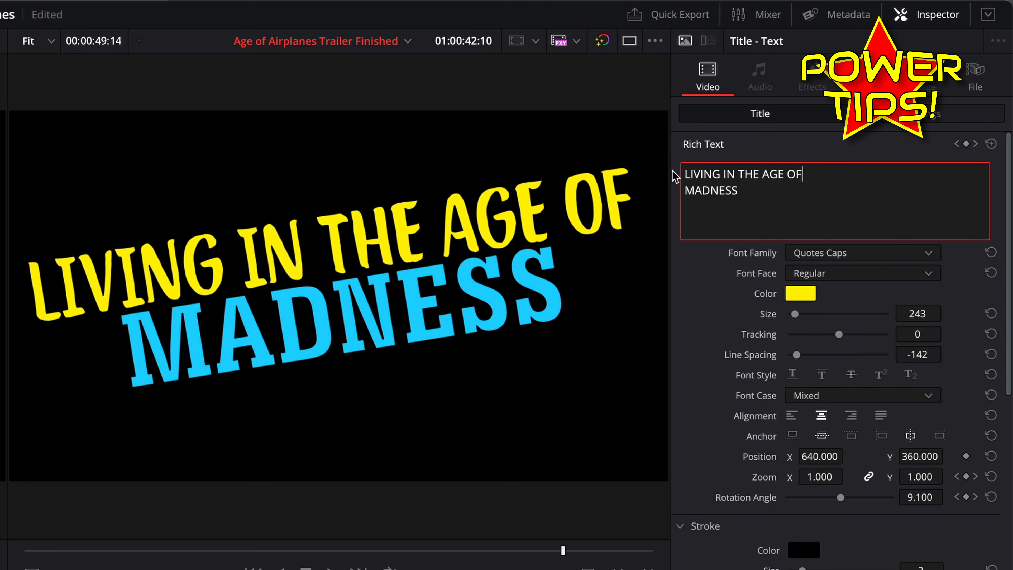
{"action": "left_click_drag", "start_coordinate": [738, 190], "coordinate": [691, 194]}
{"action": "type", "text": "AIRPLANES"}
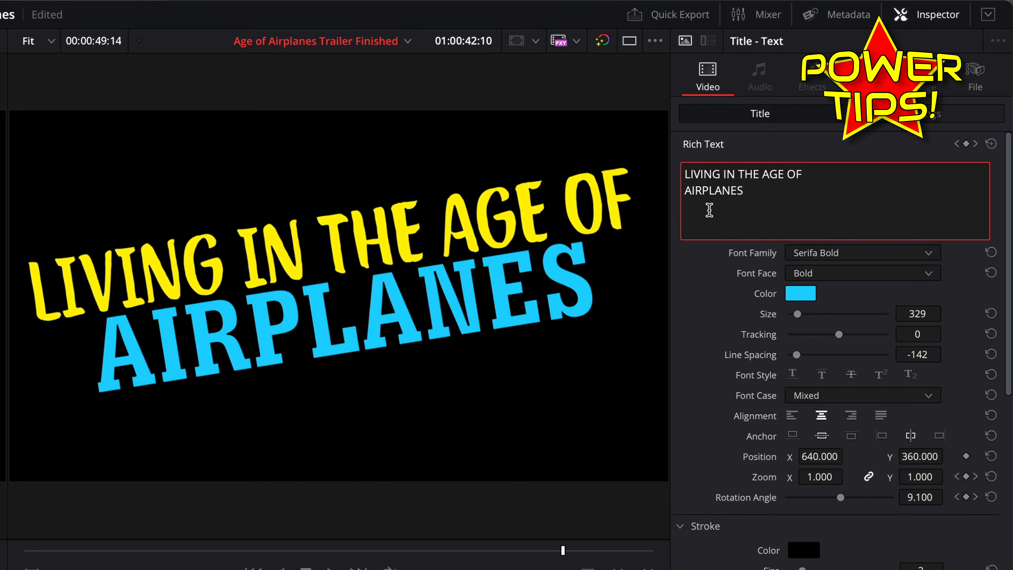
{"action": "key", "text": "super+a"}
{"action": "left_click_drag", "start_coordinate": [967, 162], "coordinate": [951, 163]}
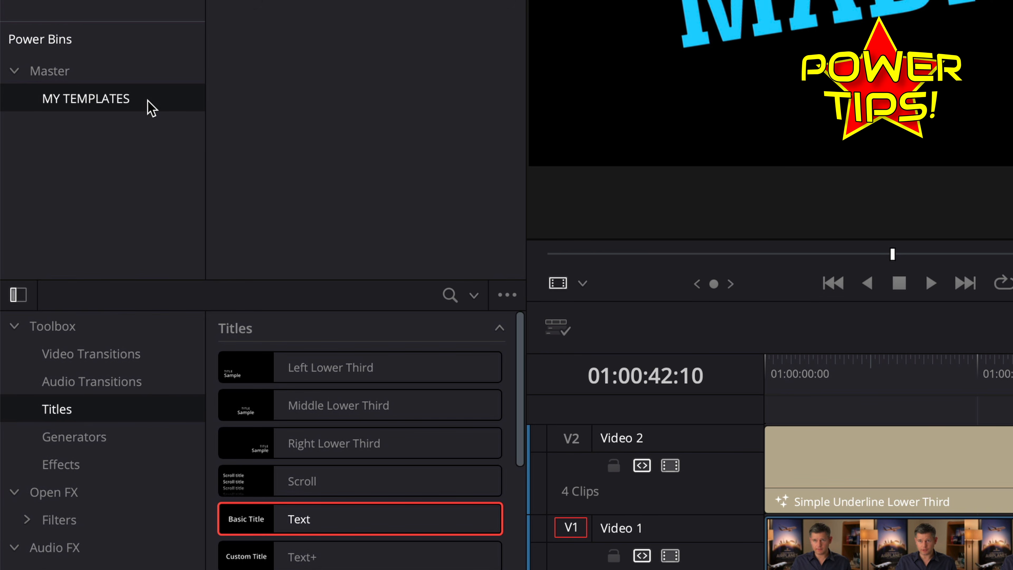
Export the MY TEMPLATES power bin to the Desktop as MY TEMPLATES.drb and select the exported file
{"action": "right_click", "coordinate": [148, 102]}
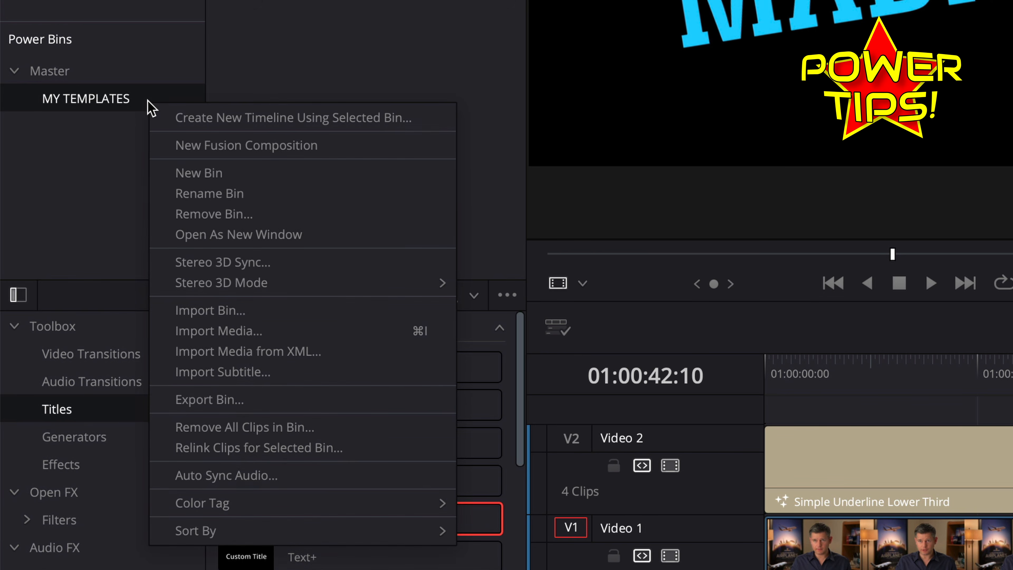
{"action": "left_click", "coordinate": [300, 400]}
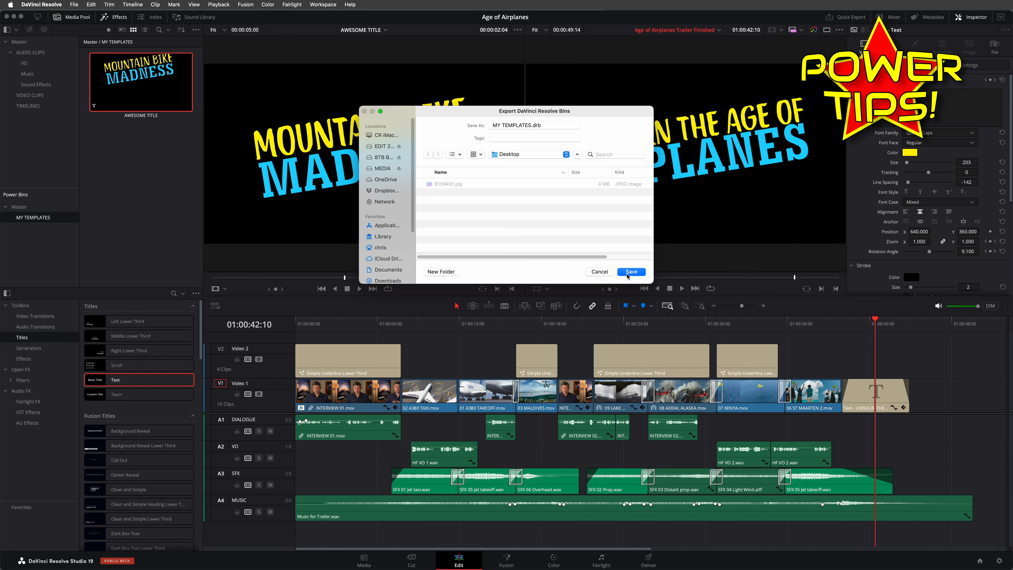
{"action": "left_click", "coordinate": [628, 275]}
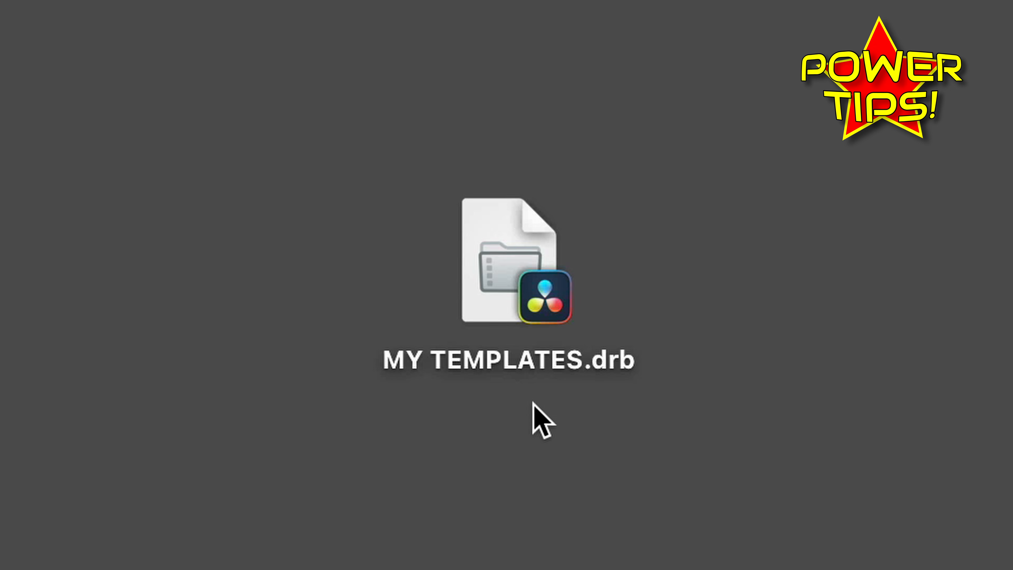
{"action": "left_click", "coordinate": [562, 369]}
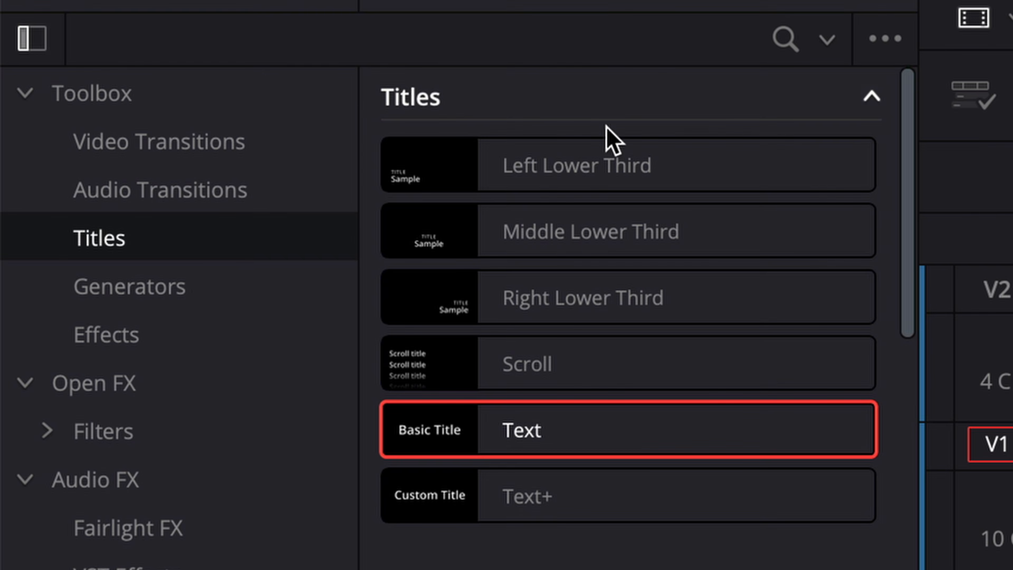
{"action": "left_click", "coordinate": [610, 176]}
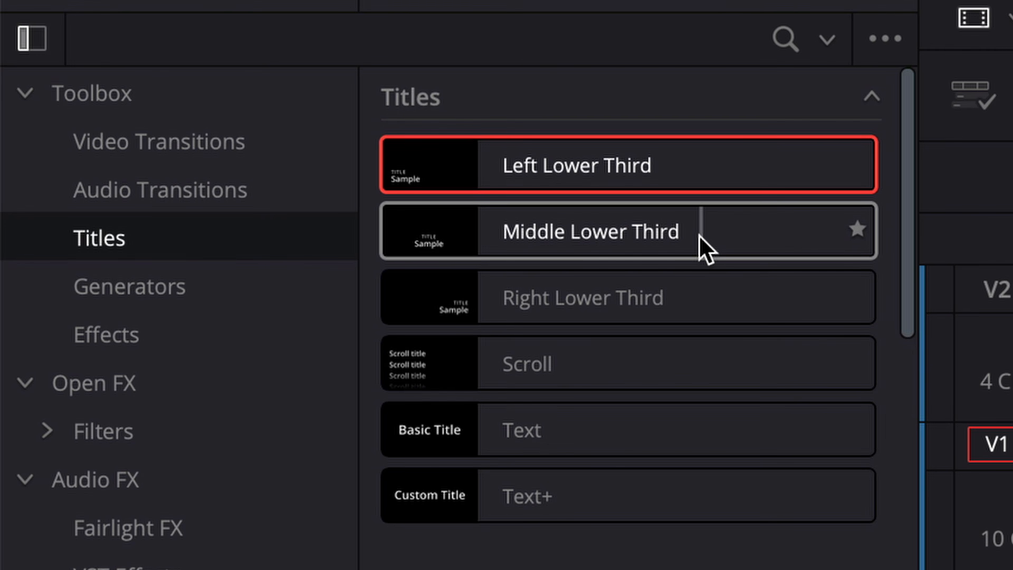
{"action": "left_click", "coordinate": [704, 249]}
{"action": "left_click", "coordinate": [705, 315]}
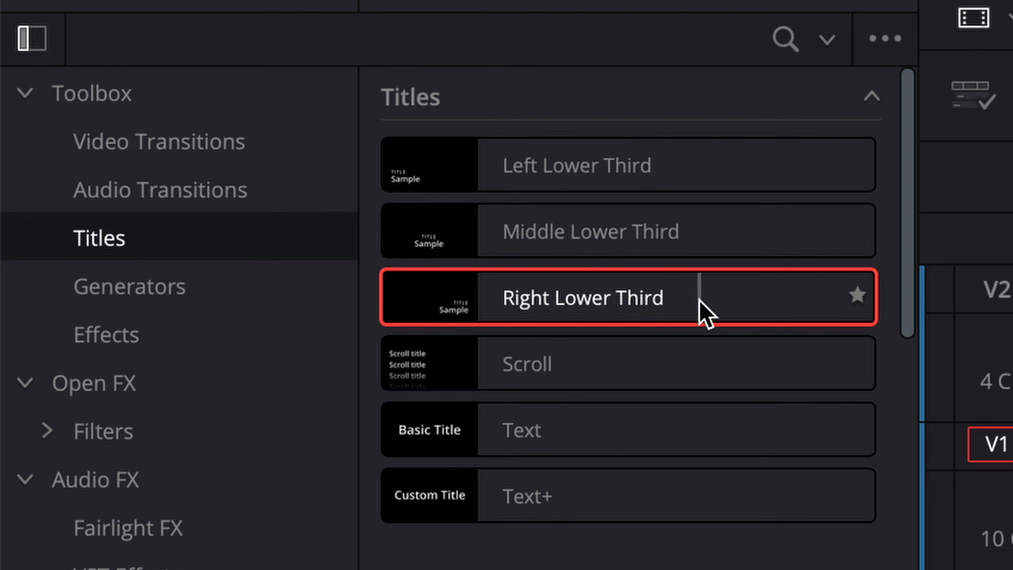
{"action": "left_click", "coordinate": [690, 379]}
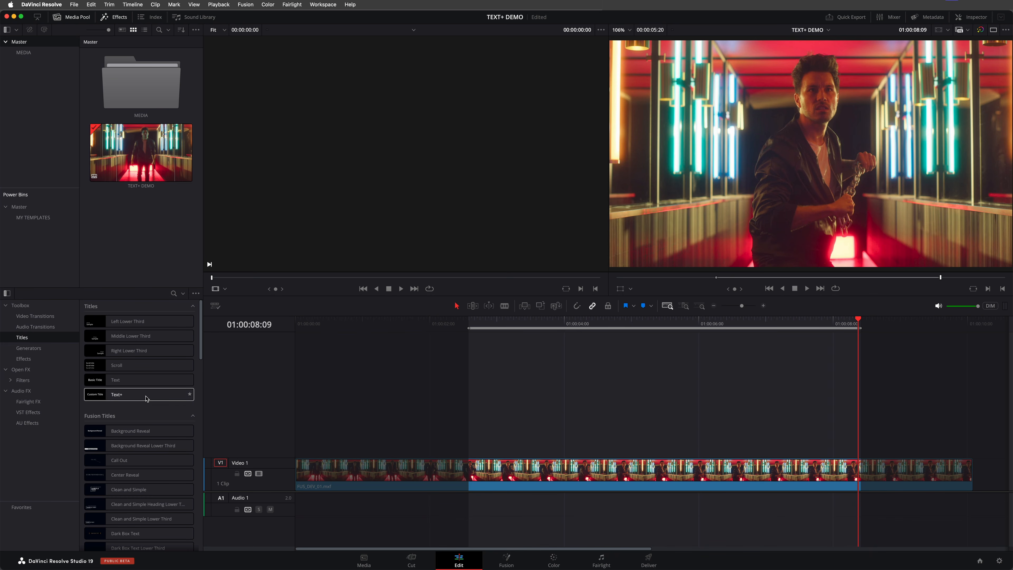
Place a Text+ title on a track above the marked part of the clip and enable the Fusion Overlay in the timeline viewer
{"action": "left_click", "coordinate": [498, 373]}
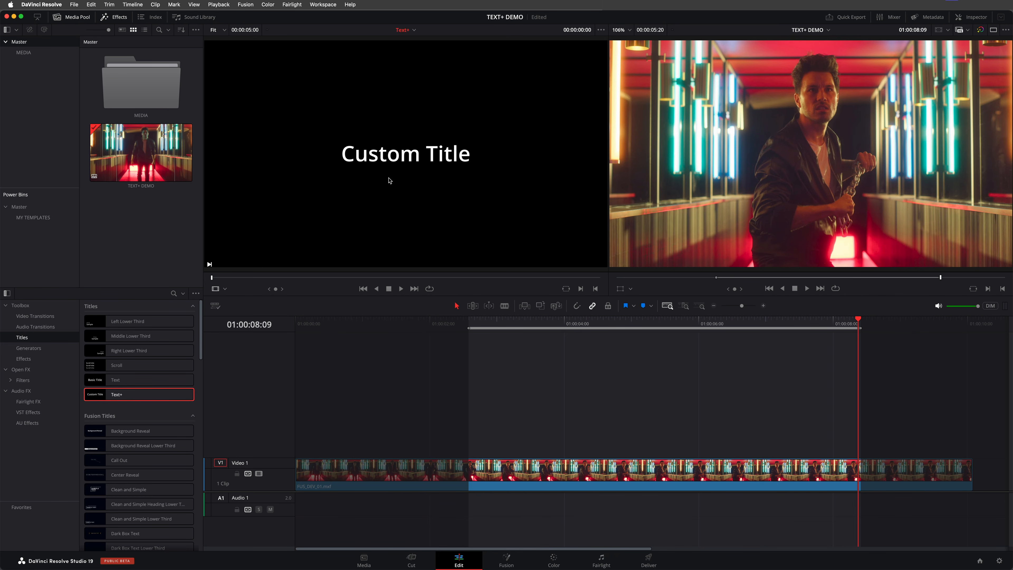
{"action": "left_click_drag", "start_coordinate": [622, 166], "coordinate": [973, 171]}
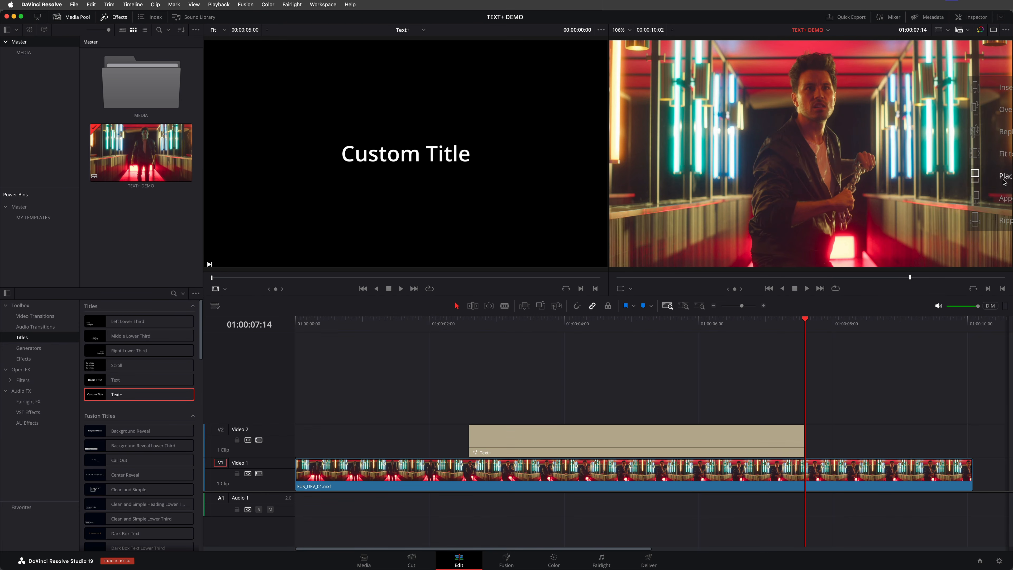
{"action": "left_click", "coordinate": [629, 324]}
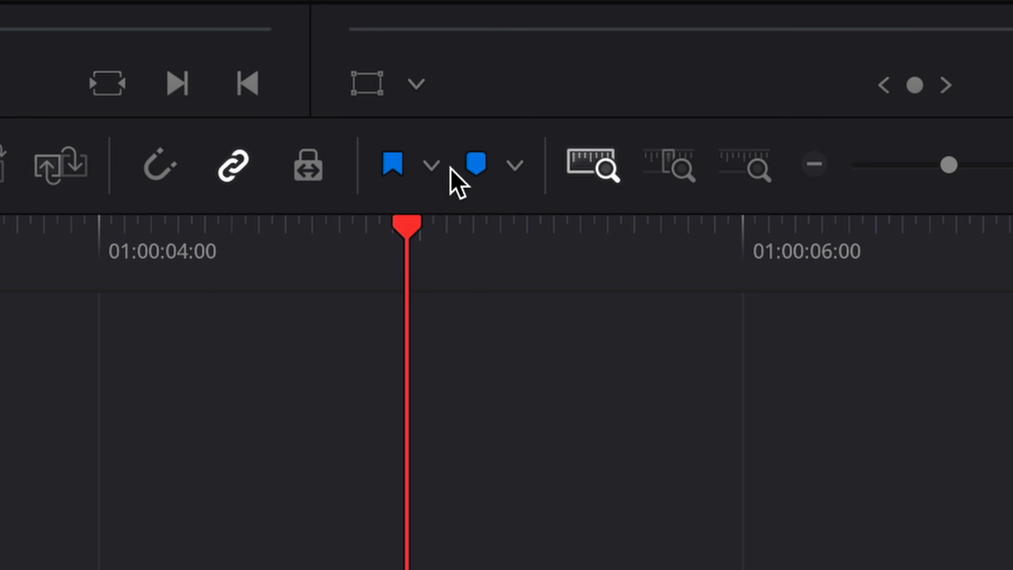
{"action": "left_click", "coordinate": [423, 86]}
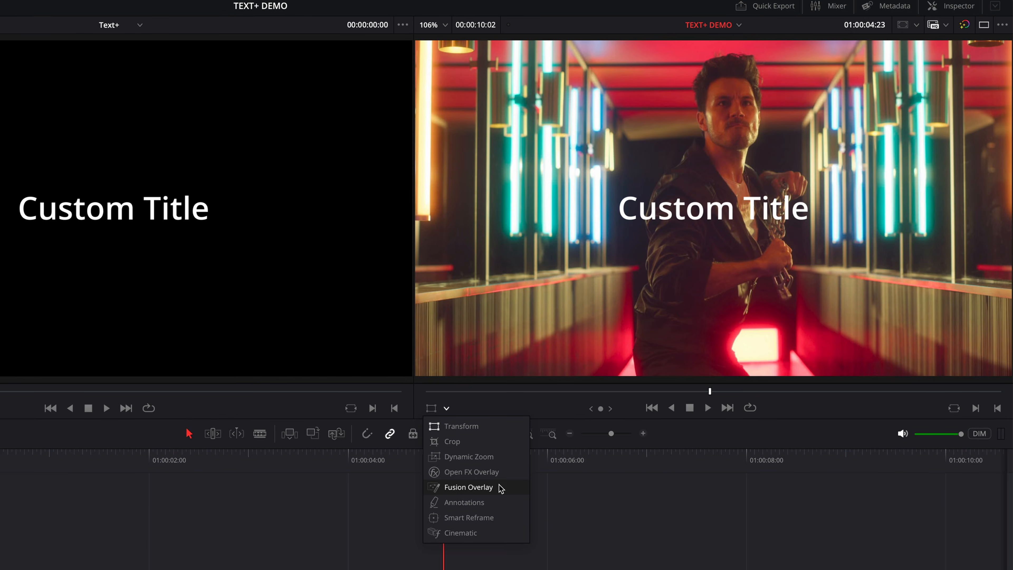
{"action": "left_click", "coordinate": [605, 338]}
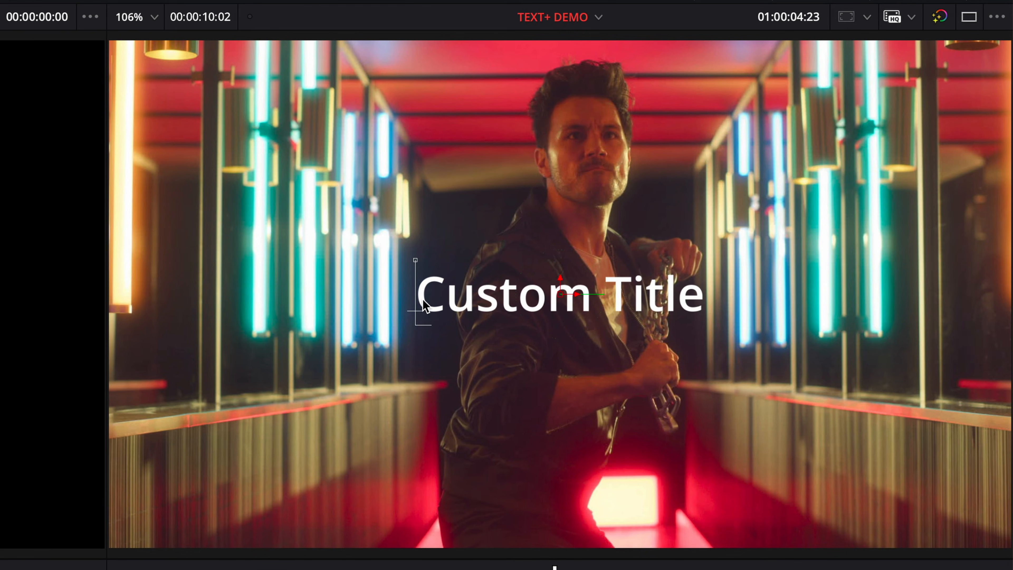
Replace the Custom Title text with CHAIN GANG directly in the viewer and move it down to the lower part of the frame
{"action": "left_click_drag", "start_coordinate": [424, 307], "coordinate": [710, 328]}
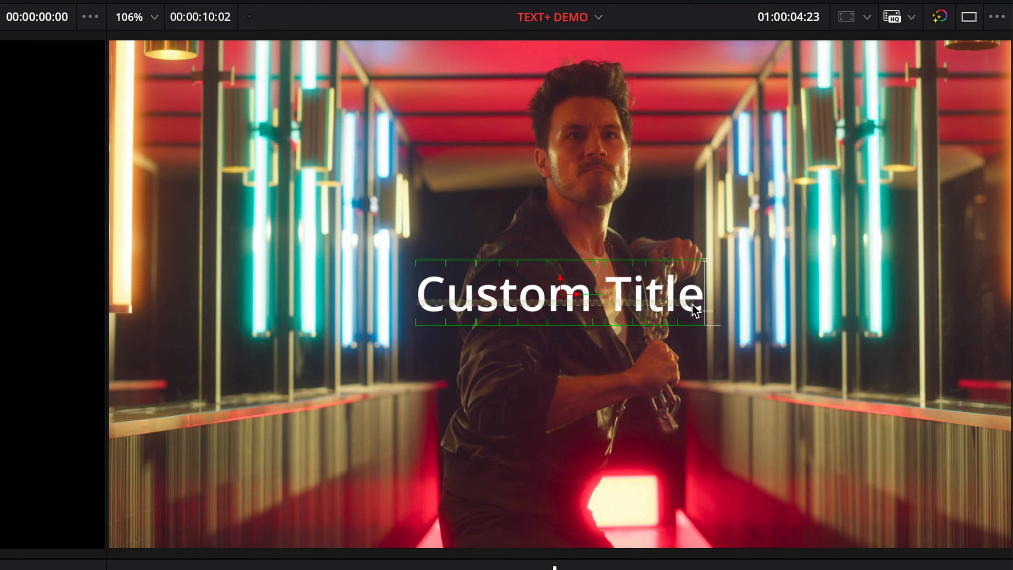
{"action": "type", "text": "CHAIN GANG"}
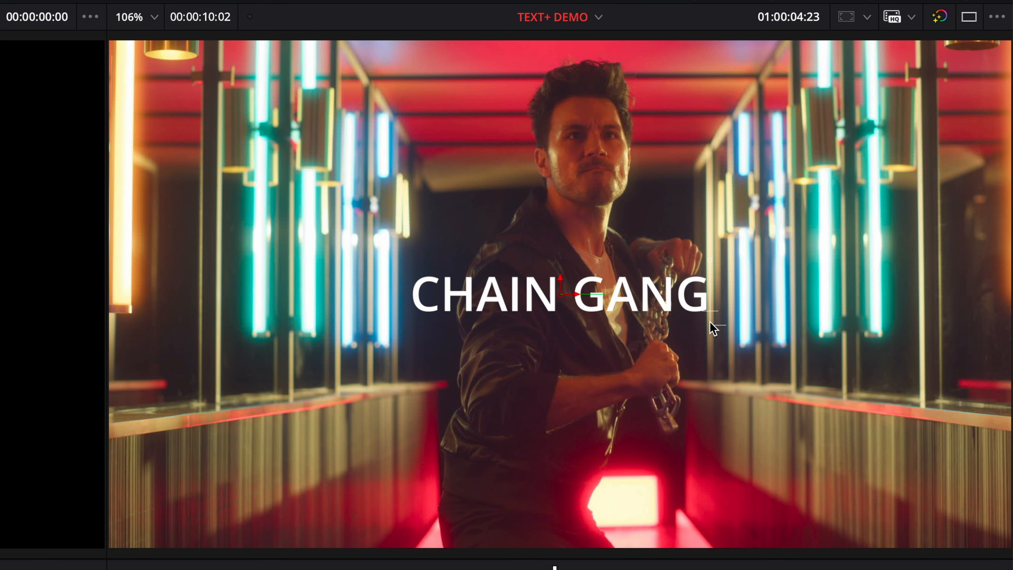
{"action": "left_click_drag", "start_coordinate": [562, 284], "coordinate": [563, 431]}
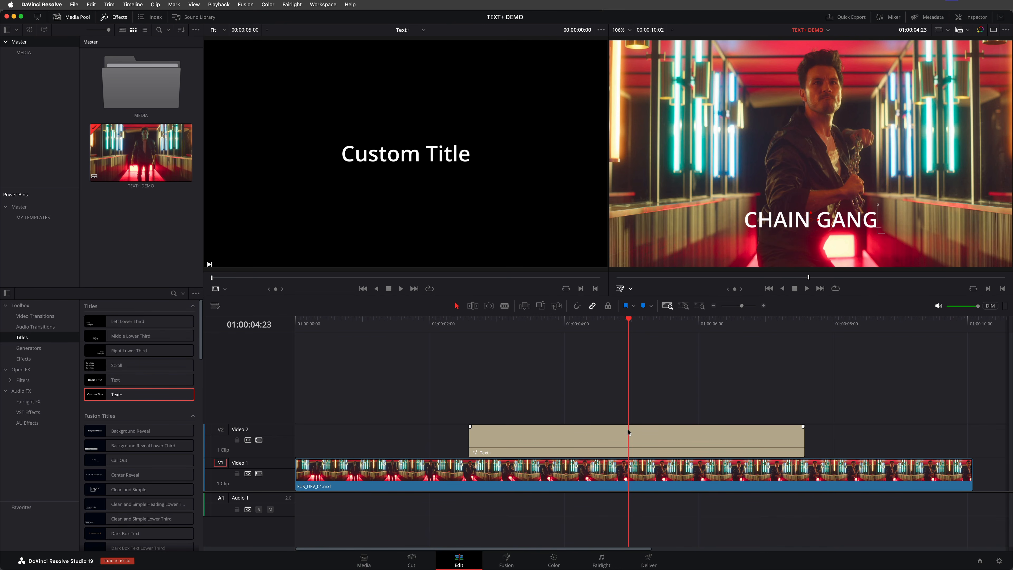
Set the CHAIN GANG title's font to Quotes Caps and increase its size to 0.2629
{"action": "double_click", "coordinate": [638, 435]}
{"action": "left_click", "coordinate": [947, 172]}
{"action": "scroll", "coordinate": [934, 354], "scroll_direction": "down", "scroll_amount": 10}
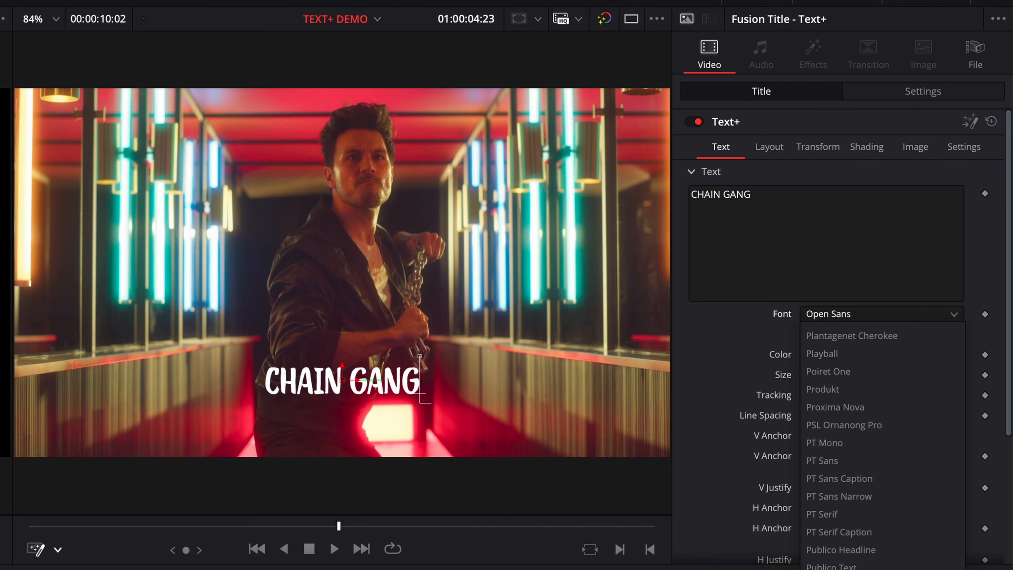
{"action": "left_click", "coordinate": [485, 375]}
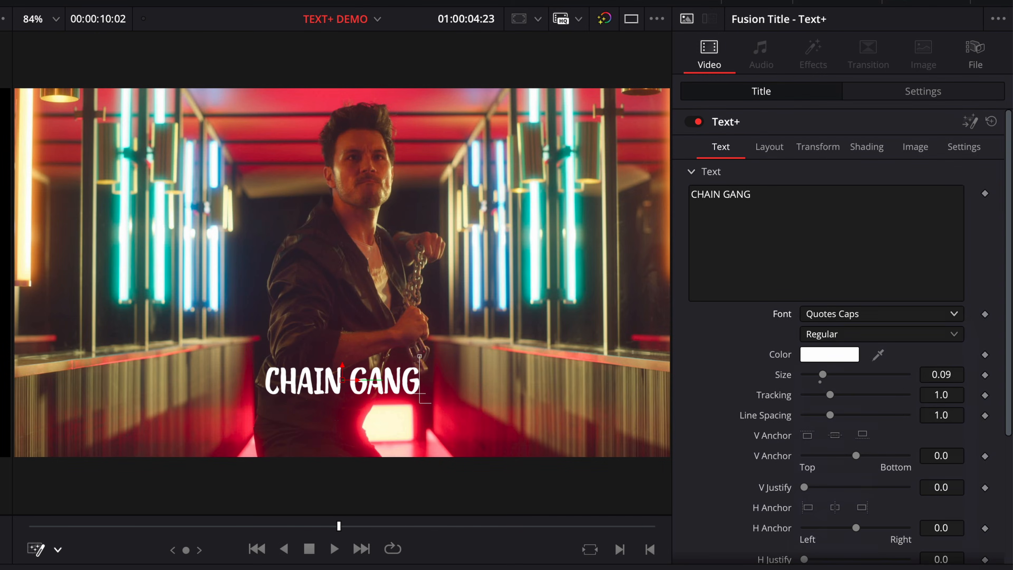
{"action": "left_click_drag", "start_coordinate": [941, 374], "coordinate": [977, 374]}
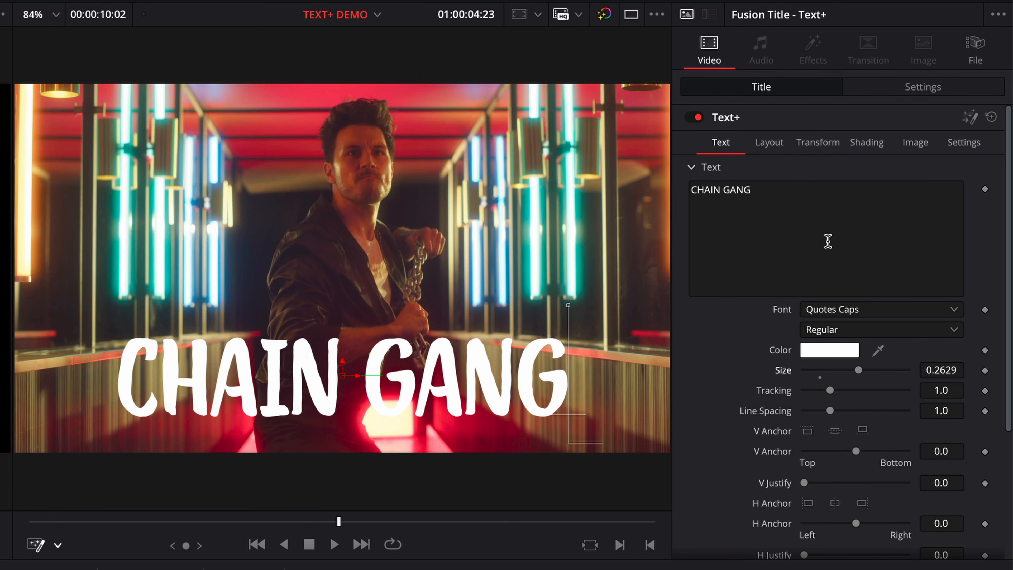
Adjust the title layout to a Center Y of 0.214297, and set its rotation to X 28.7 and Y 13.0
{"action": "left_click", "coordinate": [769, 143]}
{"action": "mouse_move", "coordinate": [945, 209]}
{"action": "left_mouse_down"}
{"action": "mouse_move", "coordinate": [961, 209]}
{"action": "mouse_move", "coordinate": [953, 209]}
{"action": "left_mouse_up"}
{"action": "left_click", "coordinate": [692, 297]}
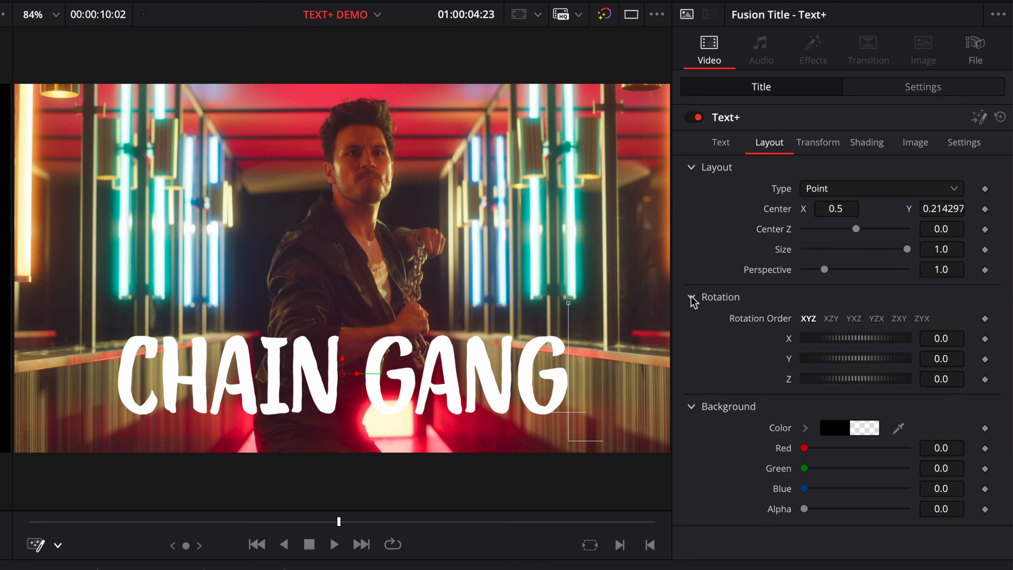
{"action": "left_click_drag", "start_coordinate": [886, 344], "coordinate": [877, 363]}
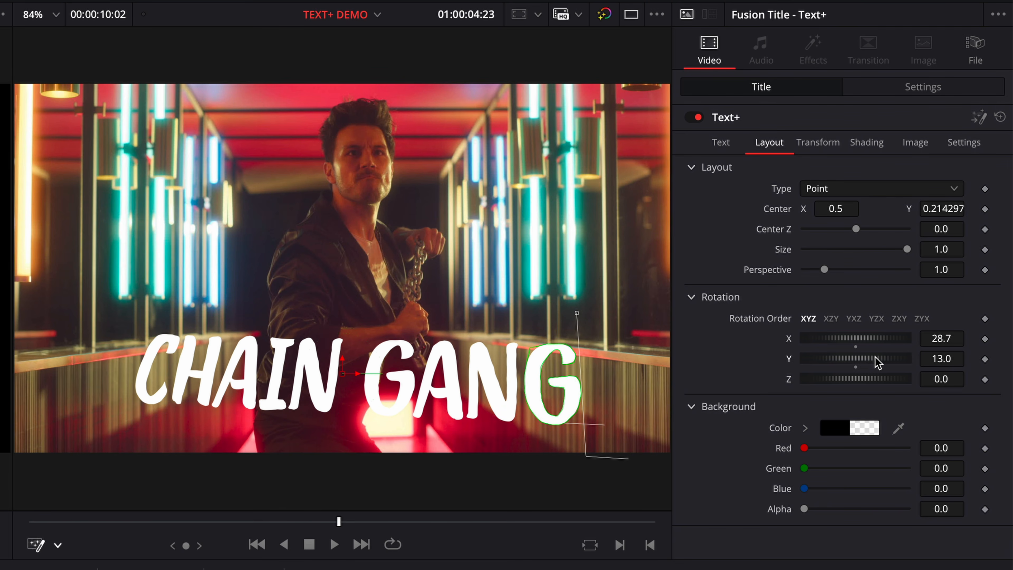
Set the transform rotation around Y to 5.2 and apply the transform to Words instead of Characters
{"action": "left_click", "coordinate": [828, 145]}
{"action": "left_click", "coordinate": [692, 276]}
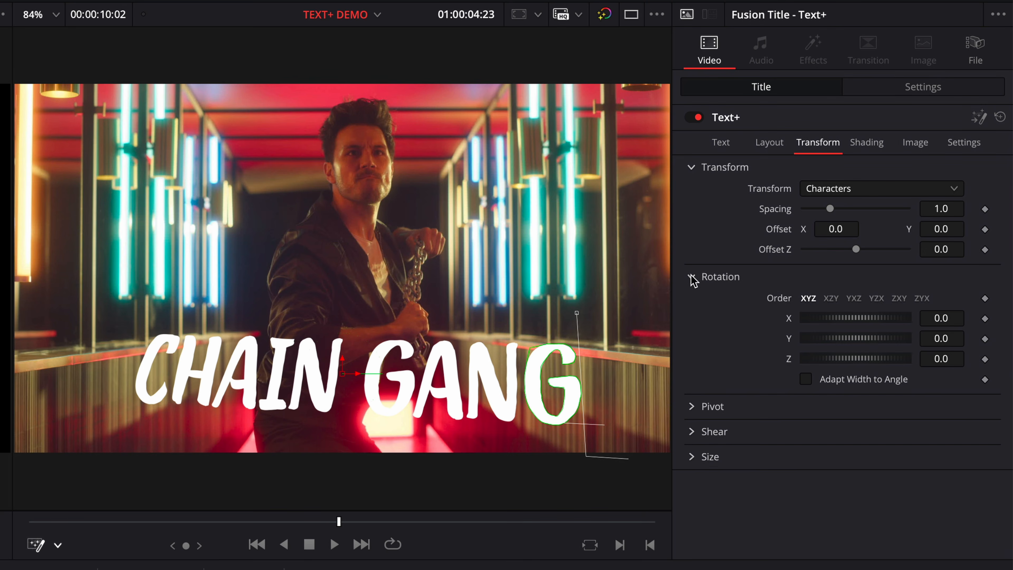
{"action": "left_click_drag", "start_coordinate": [868, 341], "coordinate": [857, 342]}
{"action": "left_click", "coordinate": [849, 189]}
{"action": "left_click", "coordinate": [848, 228]}
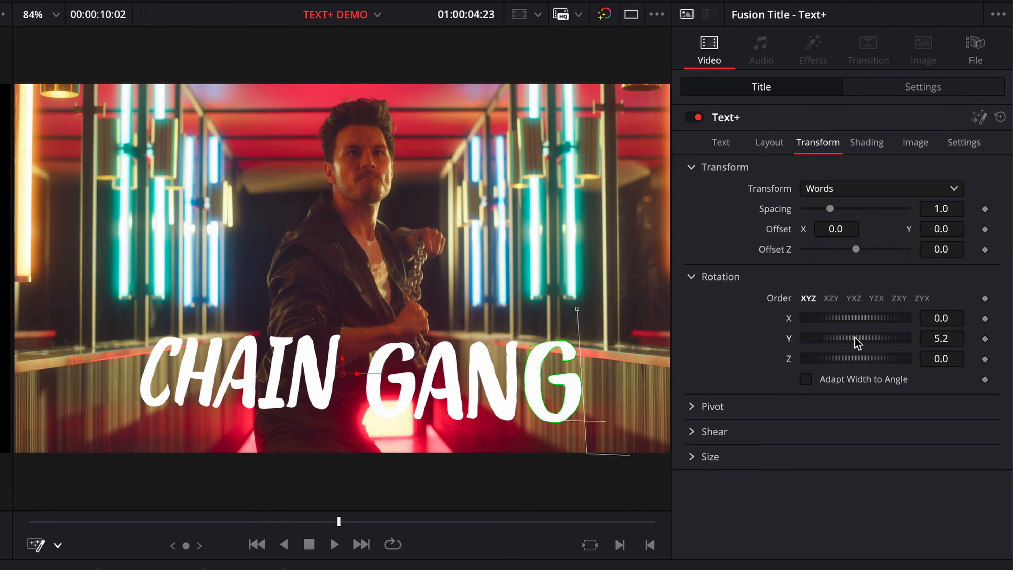
Keep the transform on Words and reset its Y rotation
{"action": "left_click", "coordinate": [843, 193]}
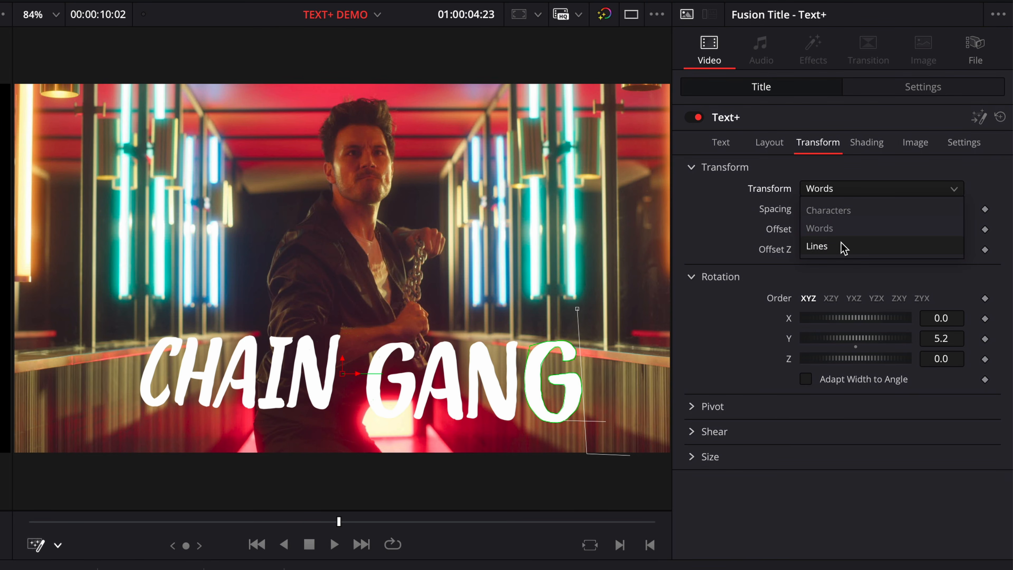
{"action": "left_click", "coordinate": [766, 321]}
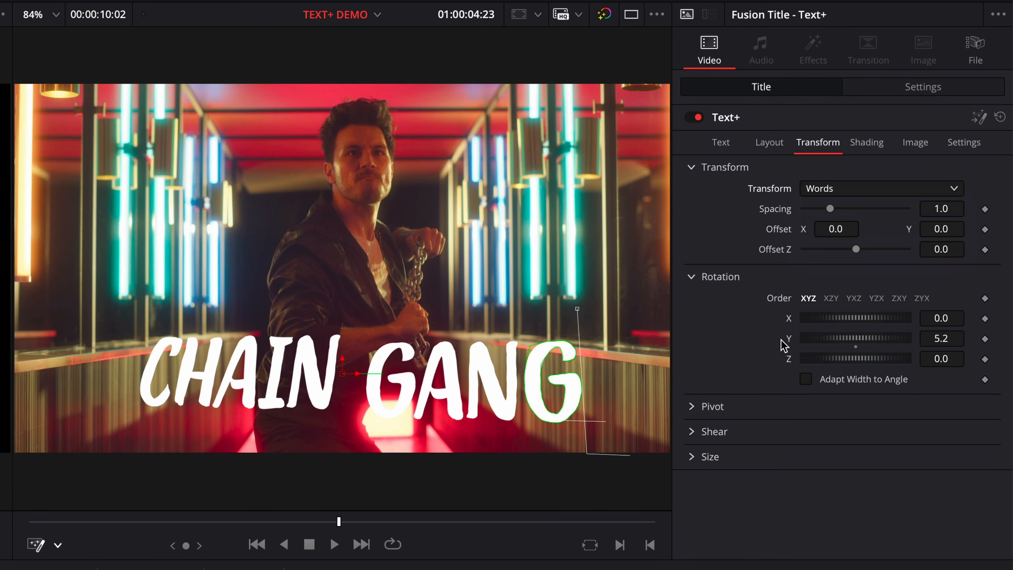
{"action": "double_click", "coordinate": [792, 343]}
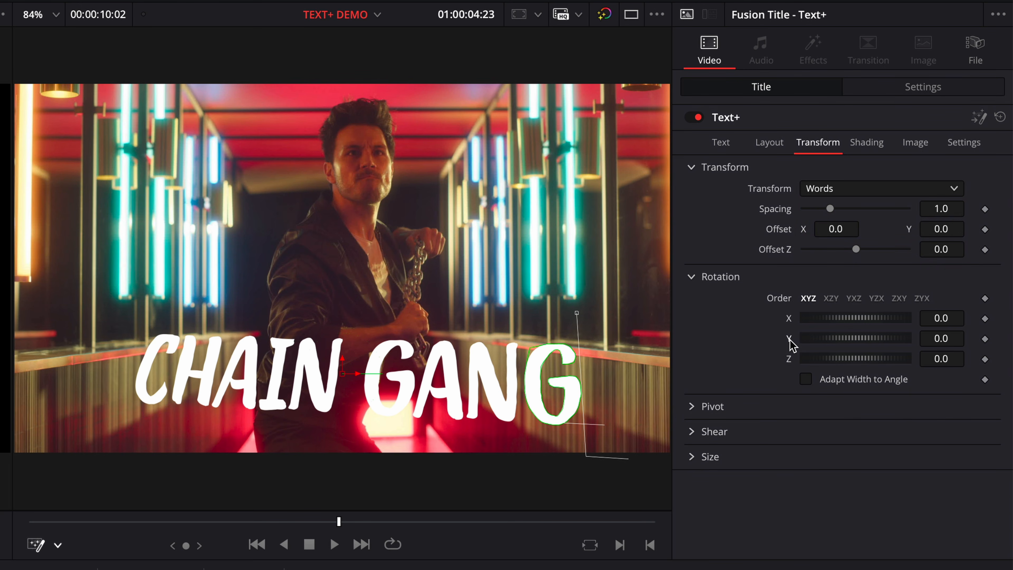
Rename the title's first shading element FACE and make its solid colour yellow by setting Blue to 0.0
{"action": "left_click", "coordinate": [876, 147]}
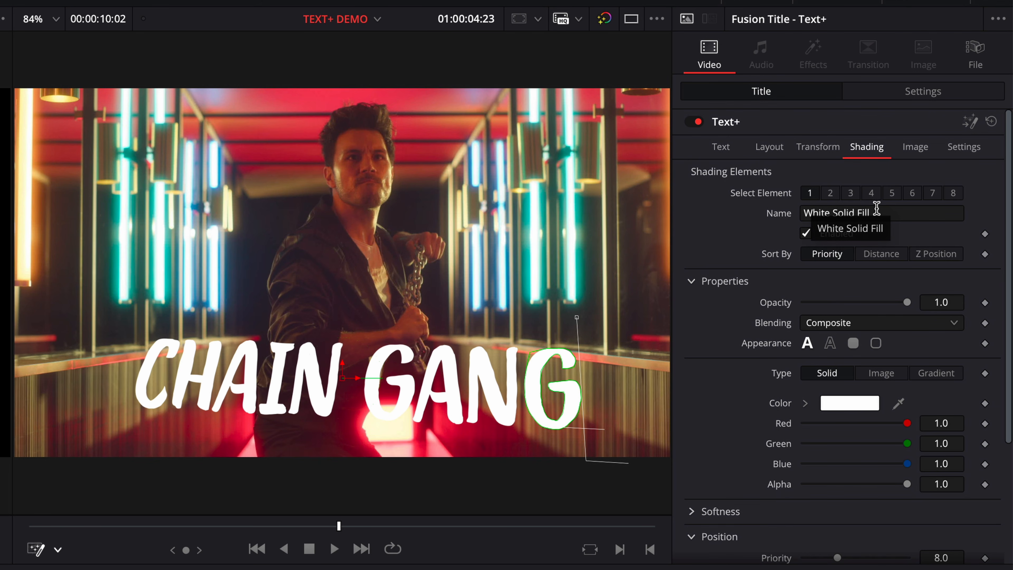
{"action": "left_click_drag", "start_coordinate": [876, 212], "coordinate": [798, 217]}
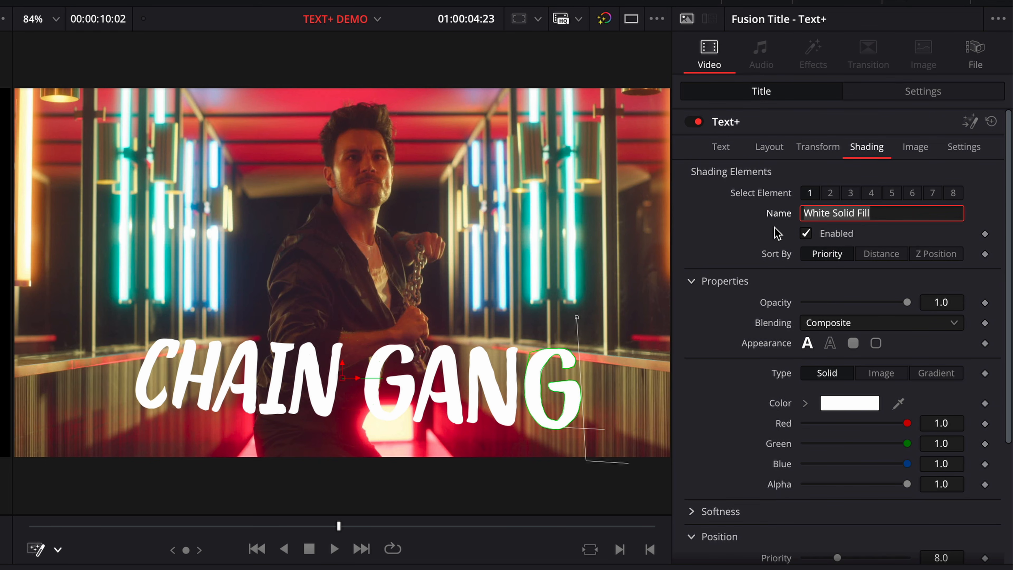
{"action": "type", "text": "FACE"}
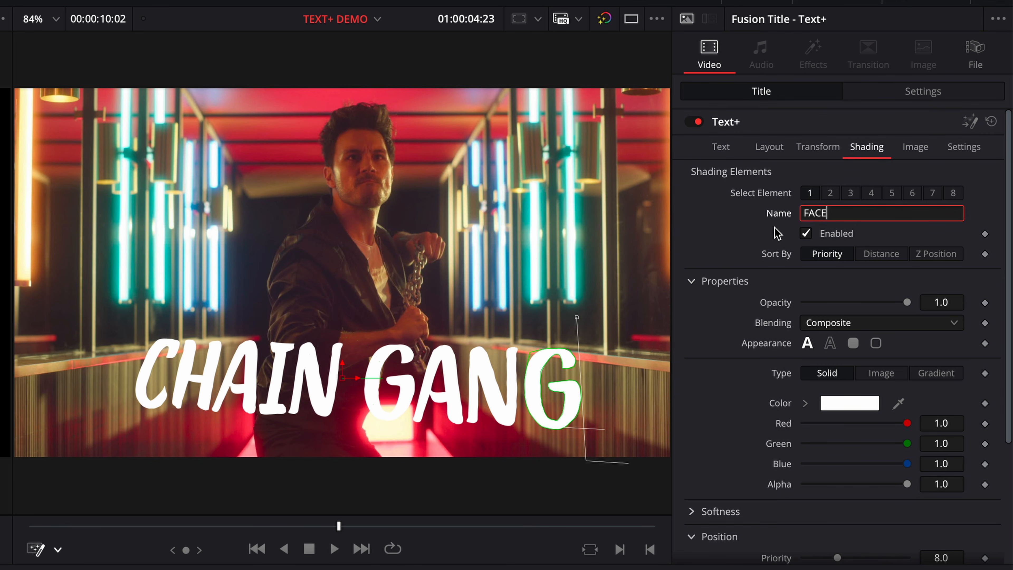
{"action": "left_click_drag", "start_coordinate": [905, 464], "coordinate": [803, 465]}
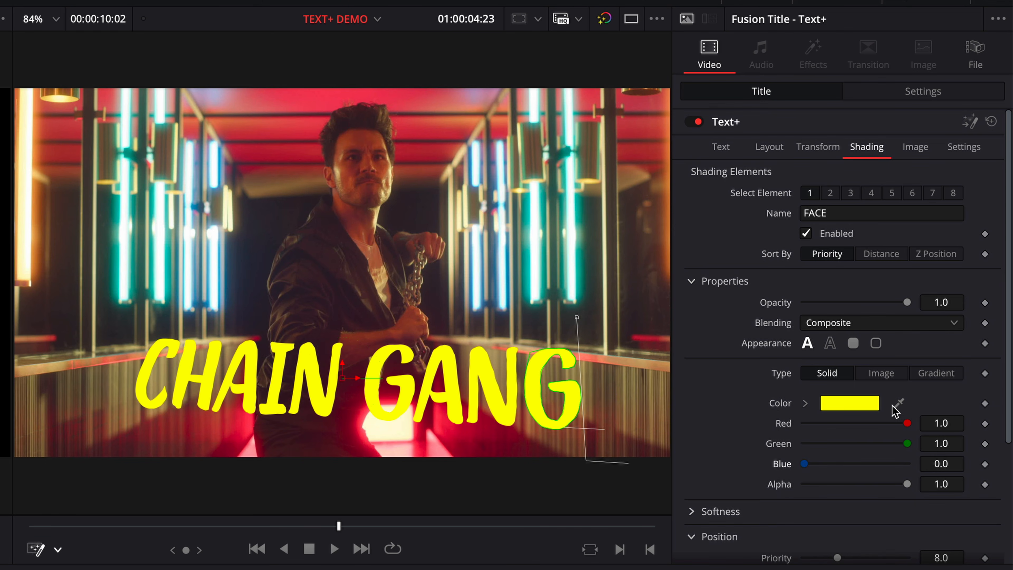
Fill the FACE element with an image, using a clip as the source and 8139491.jpg as the colour file
{"action": "left_click", "coordinate": [903, 377]}
{"action": "left_click", "coordinate": [897, 404]}
{"action": "left_click", "coordinate": [773, 442]}
{"action": "left_click_drag", "start_coordinate": [307, 195], "coordinate": [785, 199]}
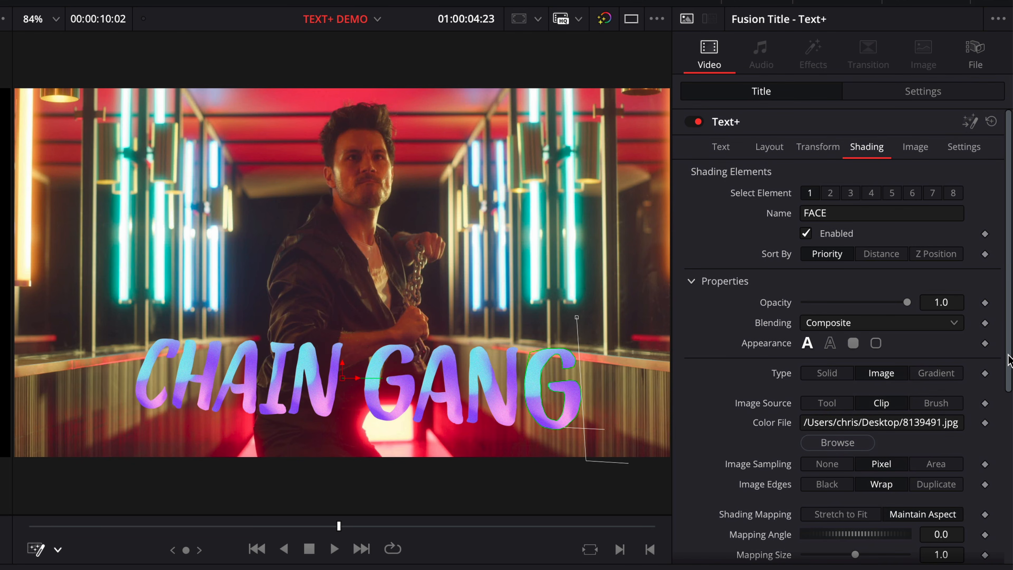
Set the image mapping to Stretch to Fit with angle -18.3, size 1.386 and aspect 0.709, at the Text mapping level
{"action": "scroll", "coordinate": [861, 351], "scroll_direction": "down", "scroll_amount": 5}
{"action": "left_click", "coordinate": [858, 361]}
{"action": "mouse_move", "coordinate": [862, 383]}
{"action": "left_mouse_down"}
{"action": "mouse_move", "coordinate": [852, 387]}
{"action": "mouse_move", "coordinate": [876, 403]}
{"action": "left_mouse_up"}
{"action": "left_click_drag", "start_coordinate": [824, 423], "coordinate": [818, 423]}
{"action": "left_click", "coordinate": [909, 446]}
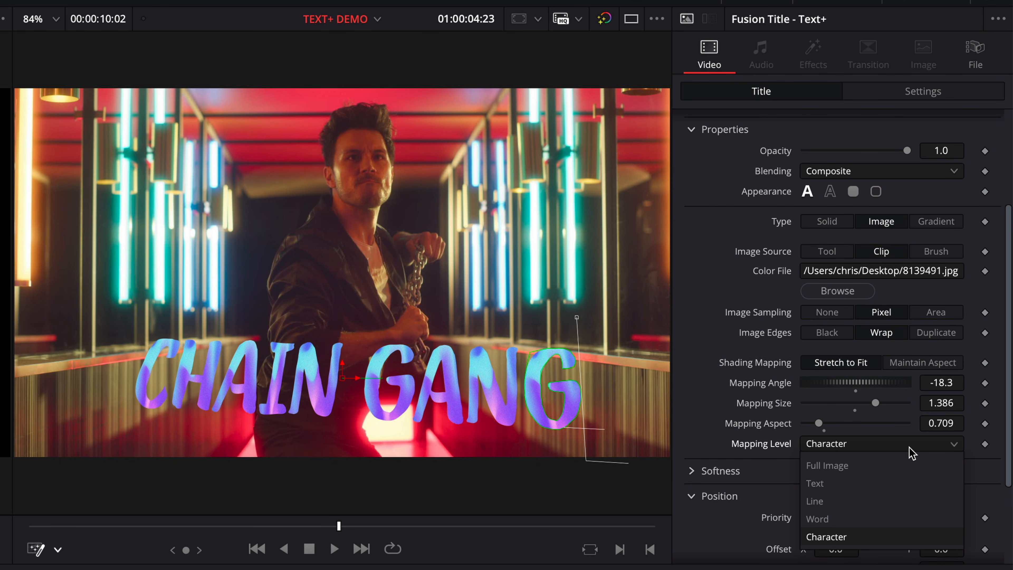
{"action": "left_click", "coordinate": [905, 518]}
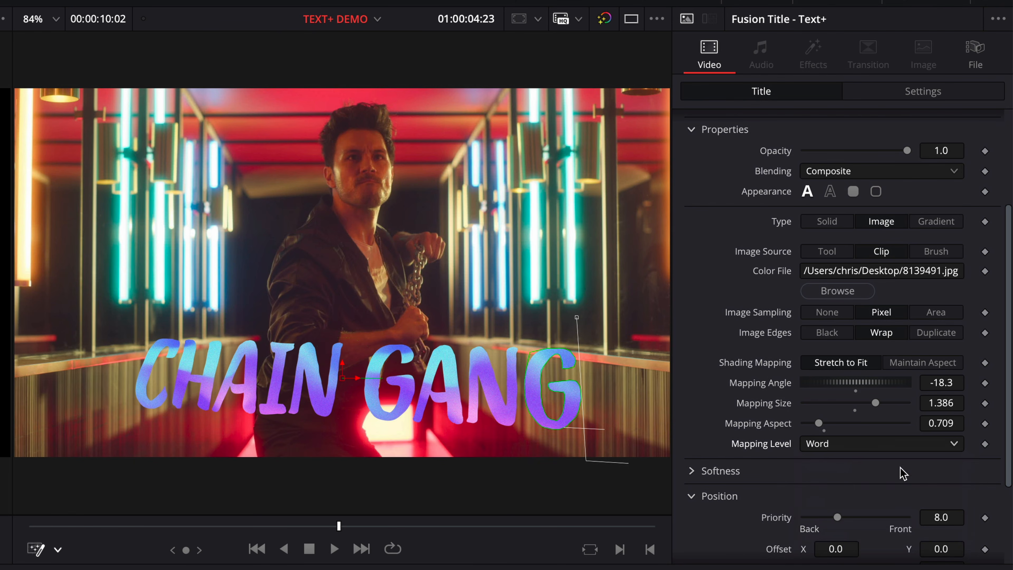
{"action": "left_click", "coordinate": [899, 443]}
{"action": "left_click", "coordinate": [898, 483]}
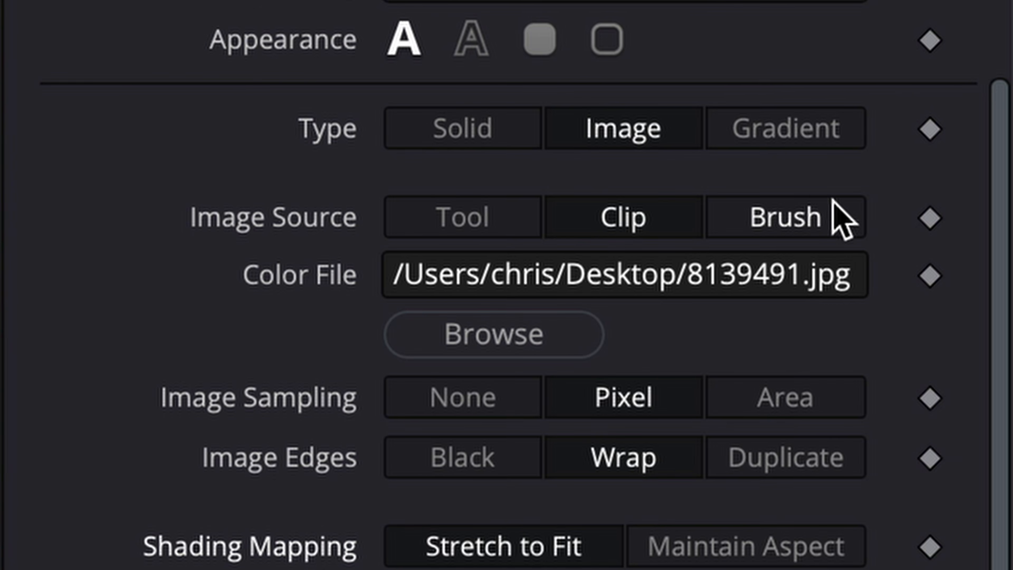
Change the FACE fill to a gradient from orange to yellow, with the end colour at Red 1.0, Green 0.969 and Blue 0.0
{"action": "left_click", "coordinate": [848, 134]}
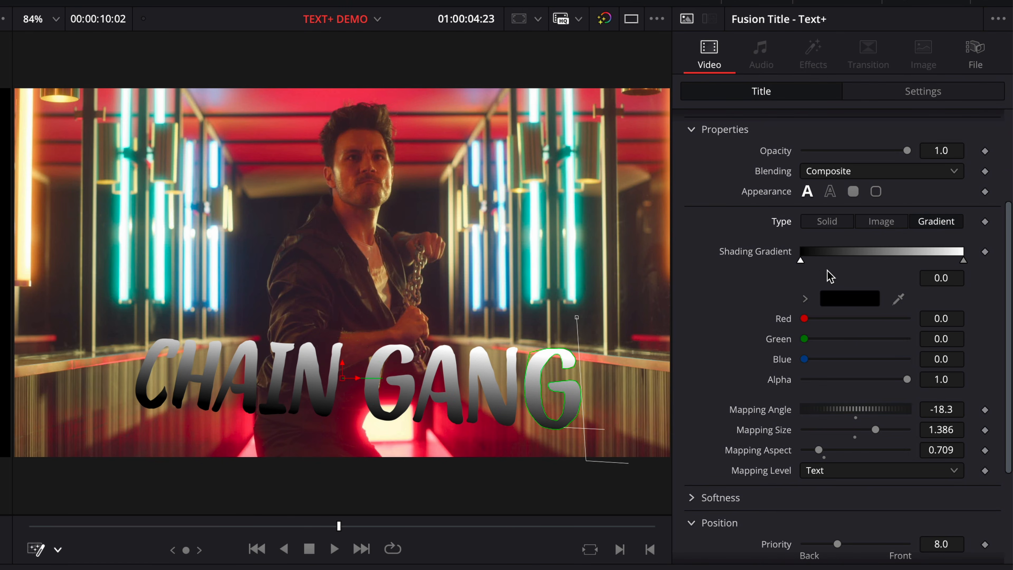
{"action": "left_click", "coordinate": [812, 318]}
{"action": "left_click_drag", "start_coordinate": [813, 318], "coordinate": [910, 319]}
{"action": "left_click_drag", "start_coordinate": [804, 339], "coordinate": [860, 337]}
{"action": "left_click", "coordinate": [964, 260]}
{"action": "left_click_drag", "start_coordinate": [907, 359], "coordinate": [796, 366]}
{"action": "left_click", "coordinate": [907, 339]}
{"action": "left_click_drag", "start_coordinate": [908, 342], "coordinate": [906, 341]}
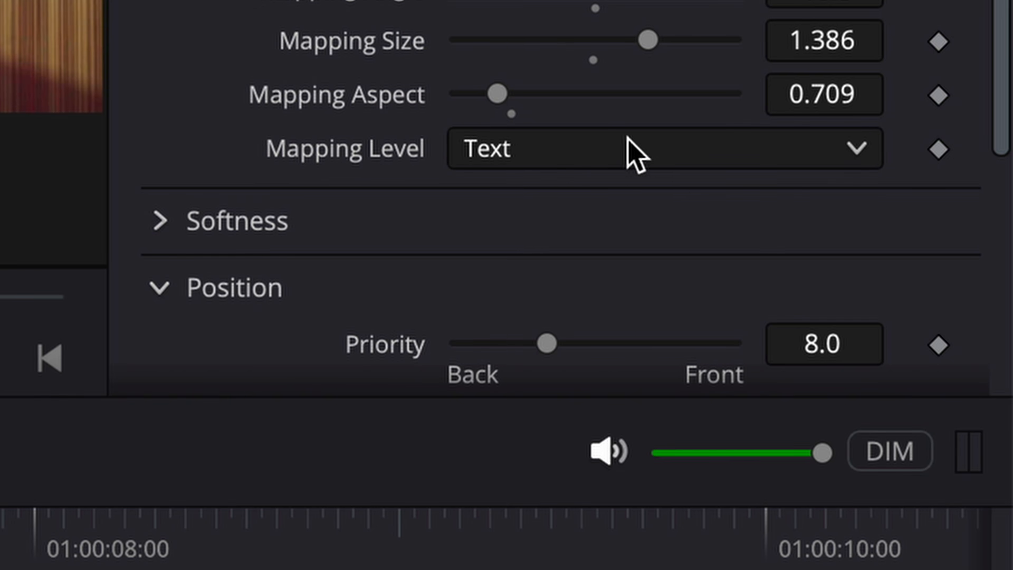
Apply the gradient mapping per Word and set its mapping angle to -315.7
{"action": "left_click", "coordinate": [870, 472]}
{"action": "left_click", "coordinate": [873, 547]}
{"action": "mouse_move", "coordinate": [874, 409]}
{"action": "left_mouse_down"}
{"action": "mouse_move", "coordinate": [737, 409]}
{"action": "mouse_move", "coordinate": [767, 412]}
{"action": "left_mouse_up"}
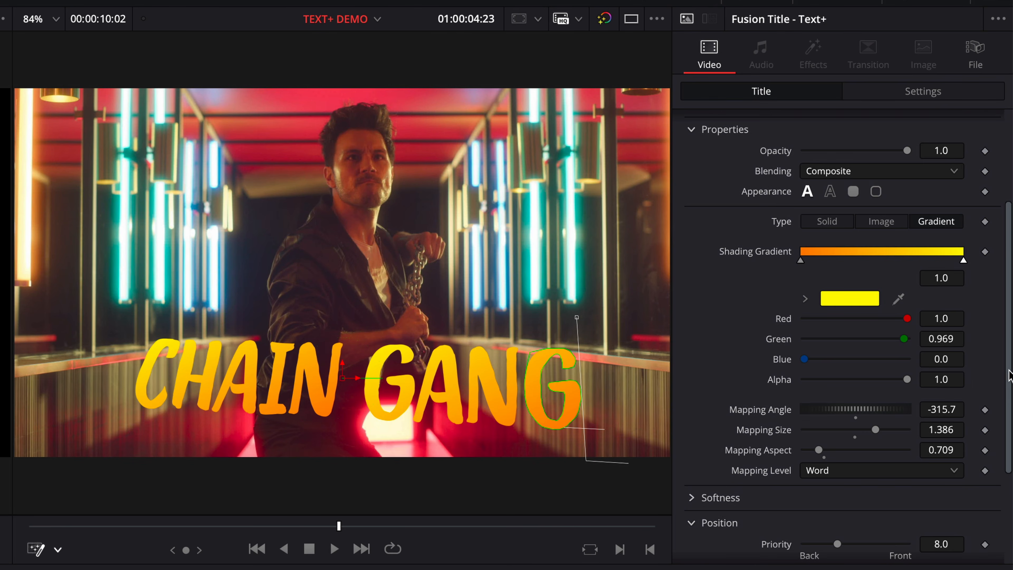
Enable the Red Outline shading element with a thickness of 0.0354 and darken its colour to Red 0.787
{"action": "left_click_drag", "start_coordinate": [1009, 375], "coordinate": [1011, 262]}
{"action": "left_click", "coordinate": [830, 194]}
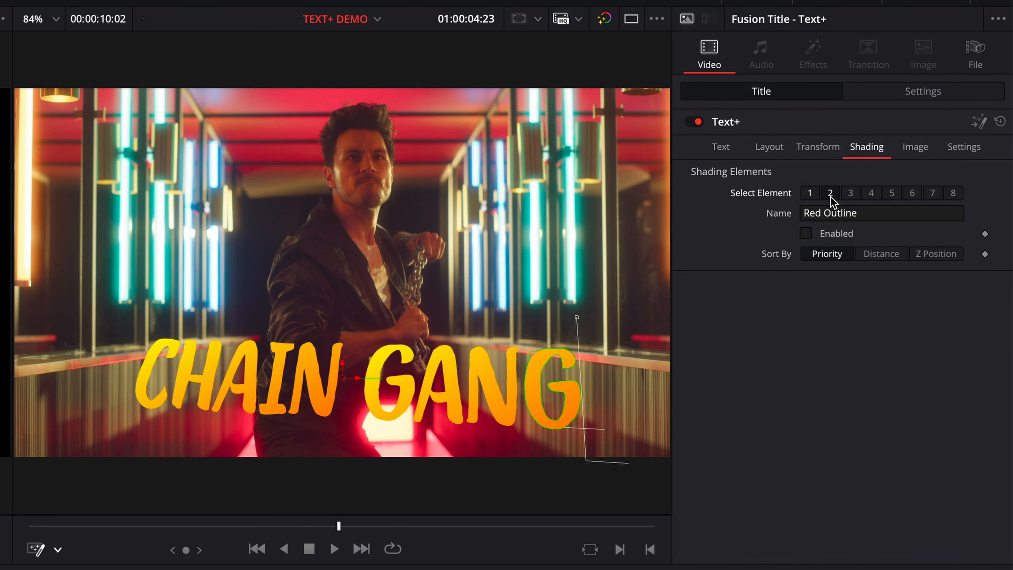
{"action": "left_click", "coordinate": [807, 233]}
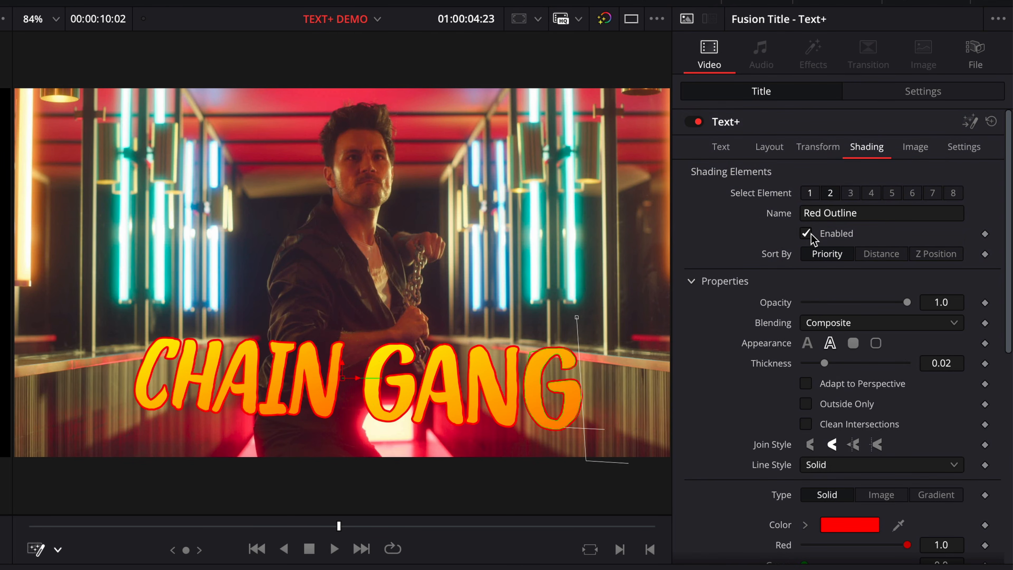
{"action": "left_click_drag", "start_coordinate": [824, 363], "coordinate": [842, 365]}
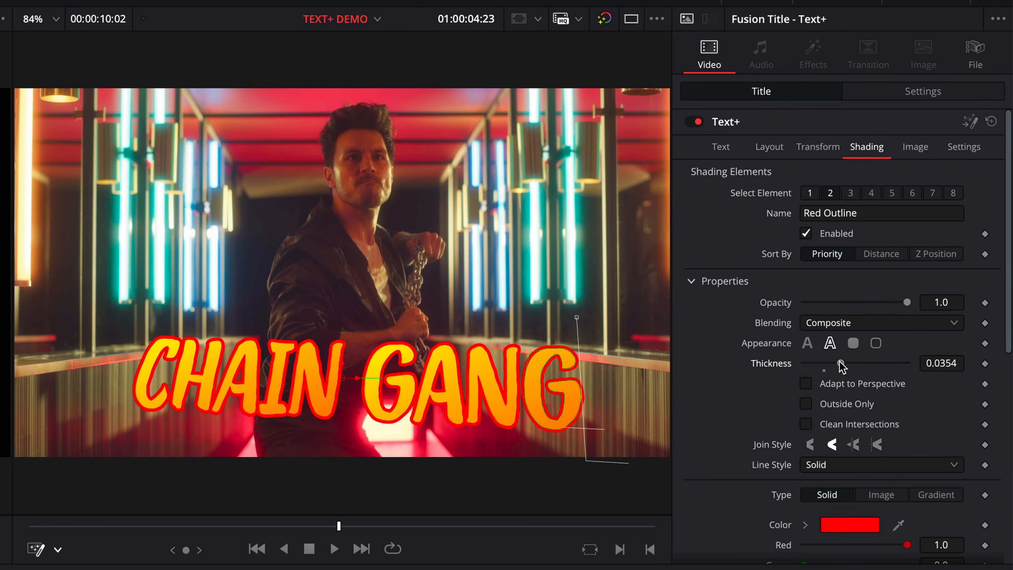
{"action": "scroll", "coordinate": [1008, 272], "scroll_direction": "down", "scroll_amount": 8}
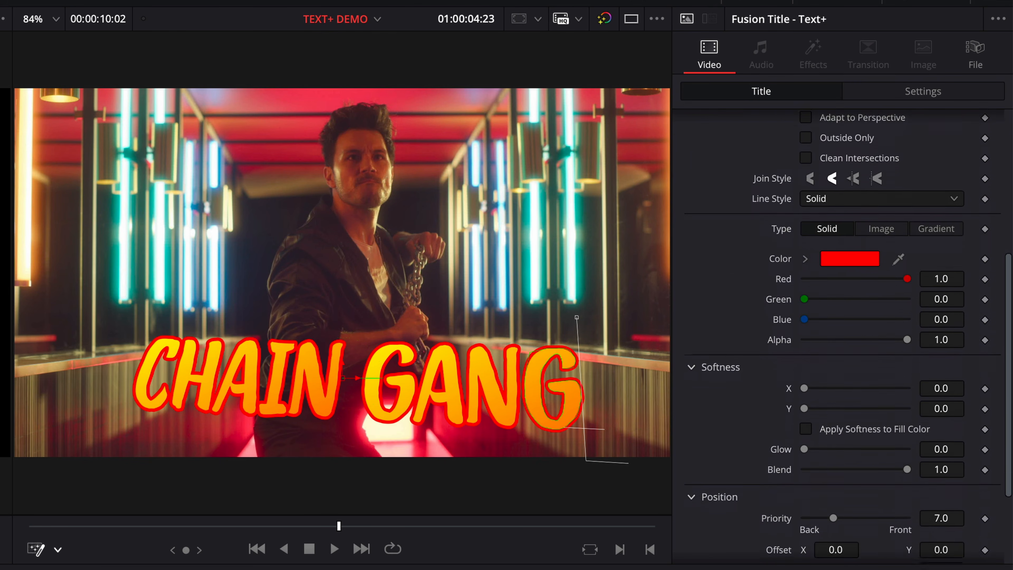
{"action": "left_click_drag", "start_coordinate": [905, 218], "coordinate": [883, 219]}
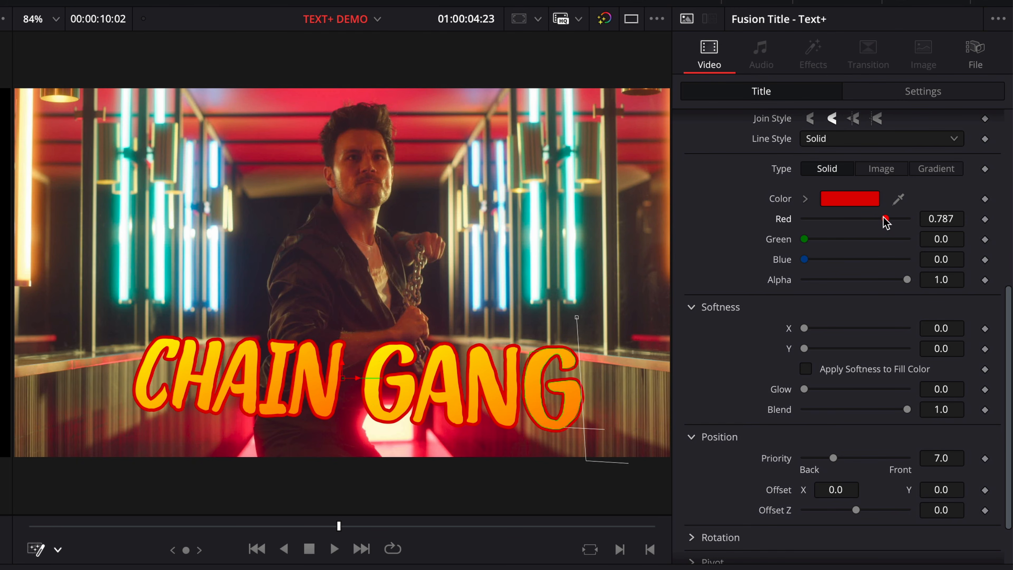
Enable the Black Shadow shading element and set its softness to X 7.09 and Y 7.56
{"action": "scroll", "coordinate": [996, 329], "scroll_direction": "up", "scroll_amount": 8}
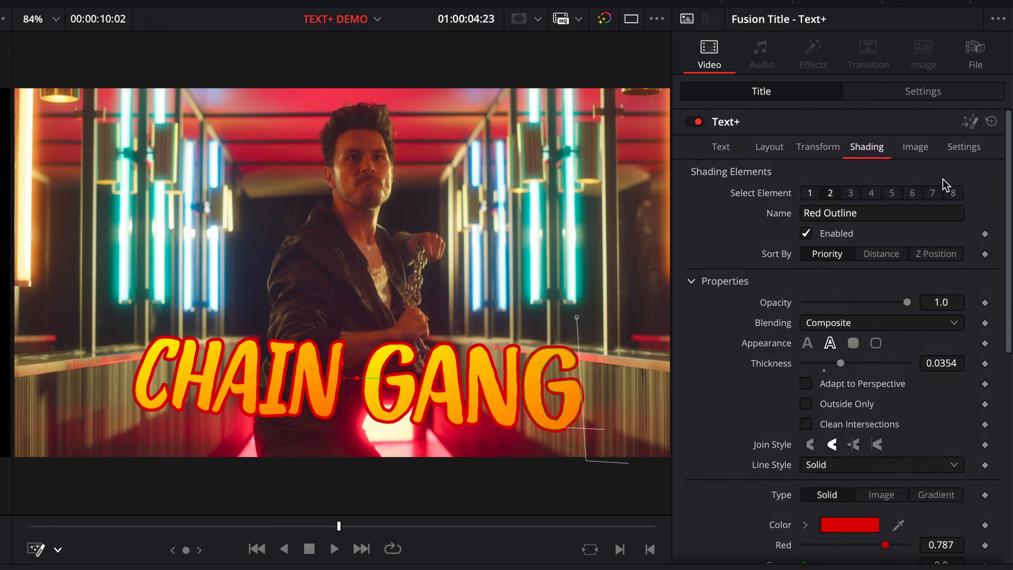
{"action": "left_click", "coordinate": [851, 193]}
{"action": "left_click", "coordinate": [807, 235]}
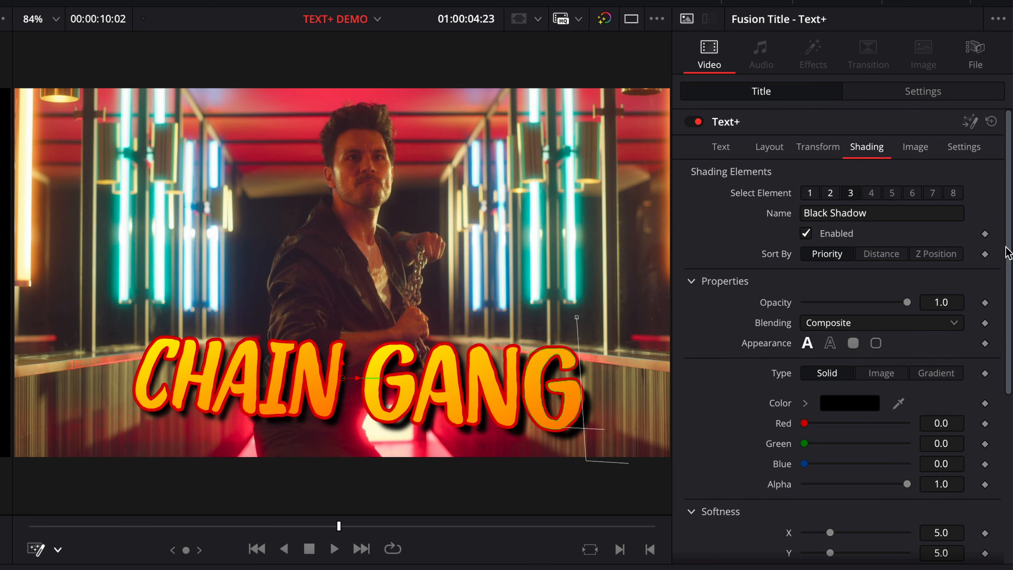
{"action": "scroll", "coordinate": [926, 369], "scroll_direction": "down", "scroll_amount": 8}
{"action": "left_click_drag", "start_coordinate": [831, 265], "coordinate": [843, 285]}
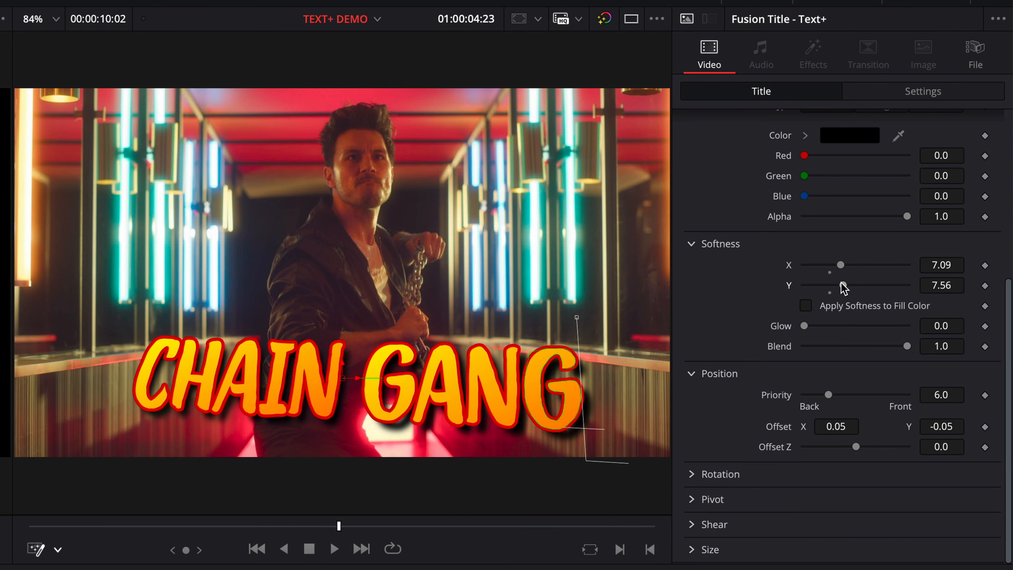
Set the shadow's offset to X 0.03 and Z 0.206, and increase its softness to X 11.34 and Y 10.39
{"action": "left_click_drag", "start_coordinate": [838, 428], "coordinate": [830, 427]}
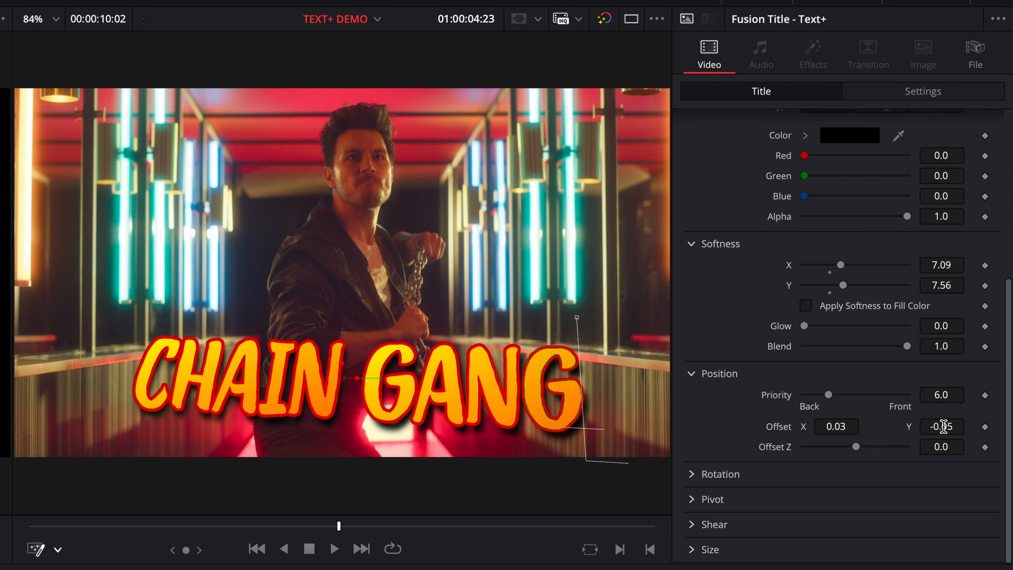
{"action": "left_click_drag", "start_coordinate": [856, 446], "coordinate": [878, 446]}
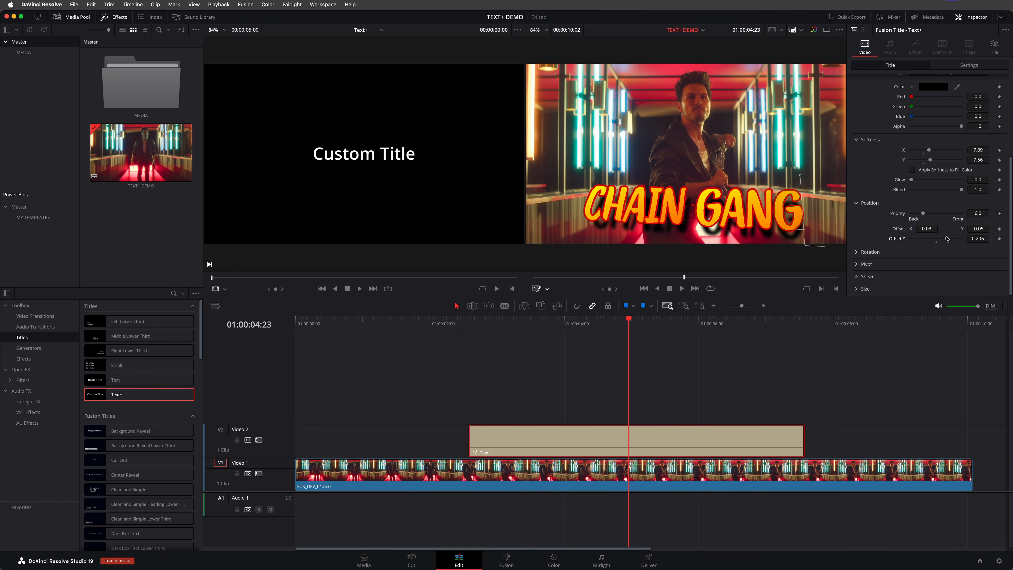
{"action": "left_click_drag", "start_coordinate": [929, 149], "coordinate": [940, 150]}
Switch to a single viewer, hide the Media Pool and Effects library, and make the viewer area taller
{"action": "left_click", "coordinate": [826, 31]}
{"action": "left_click", "coordinate": [85, 19]}
{"action": "left_click", "coordinate": [115, 17]}
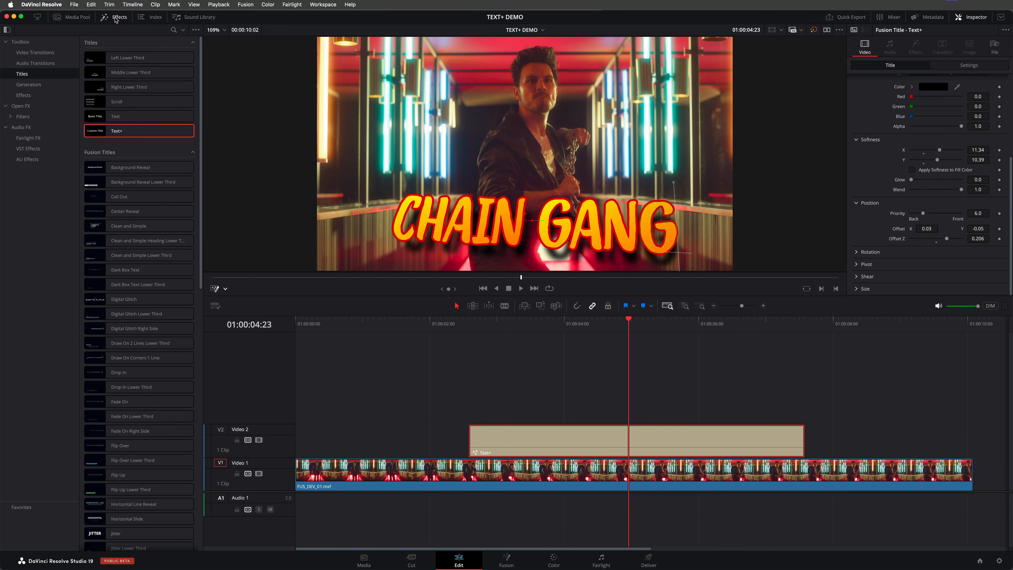
{"action": "left_click_drag", "start_coordinate": [620, 296], "coordinate": [622, 388]}
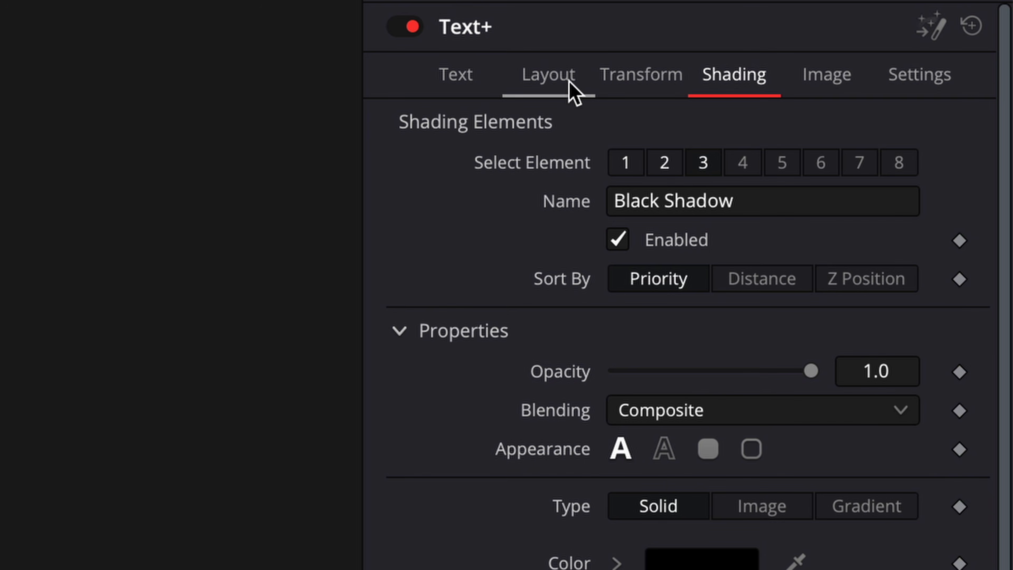
Add keyframes for the title layout's Center Z and X rotation at 01:00:04:23
{"action": "left_click", "coordinate": [570, 82]}
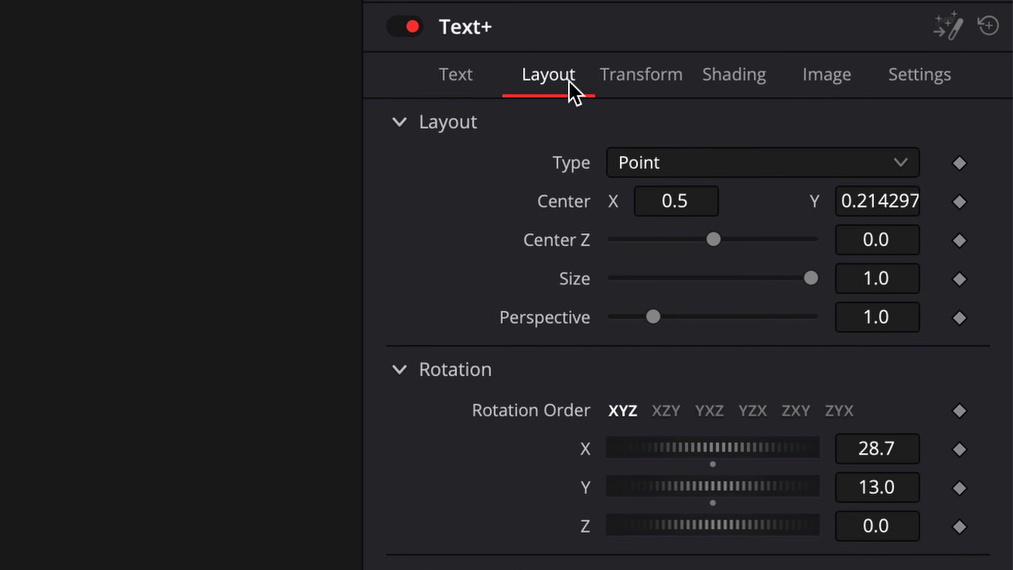
{"action": "left_click", "coordinate": [959, 241]}
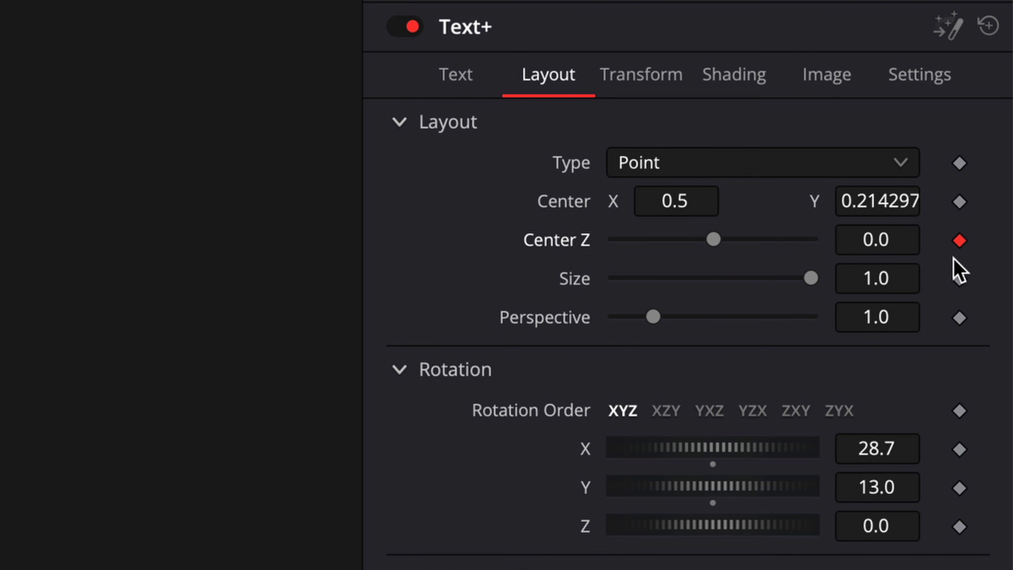
{"action": "left_click", "coordinate": [961, 453]}
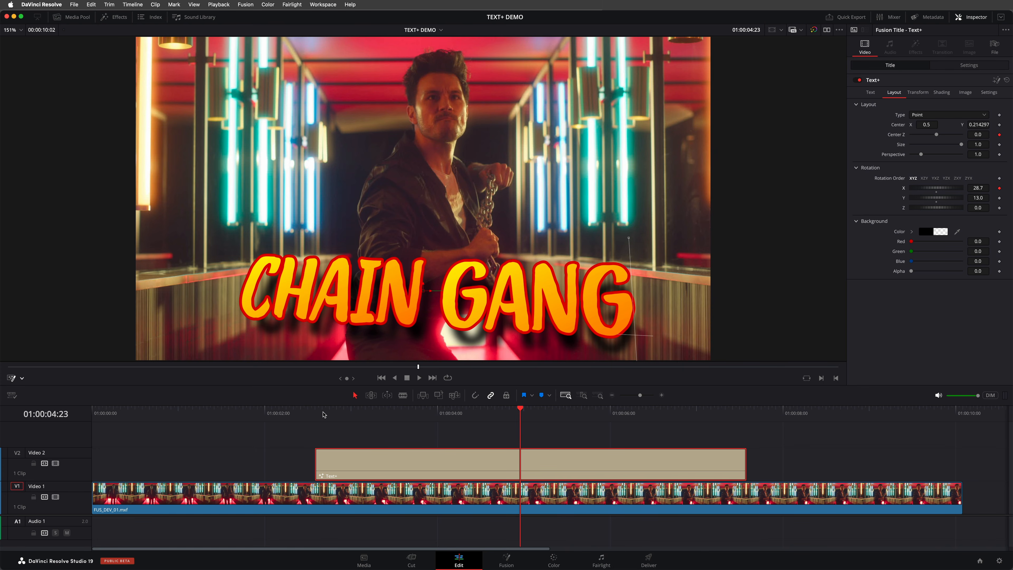
At 01:00:02:16, keyframe the layout's X rotation at 90.4 and lower its Center Z
{"action": "left_click", "coordinate": [323, 414]}
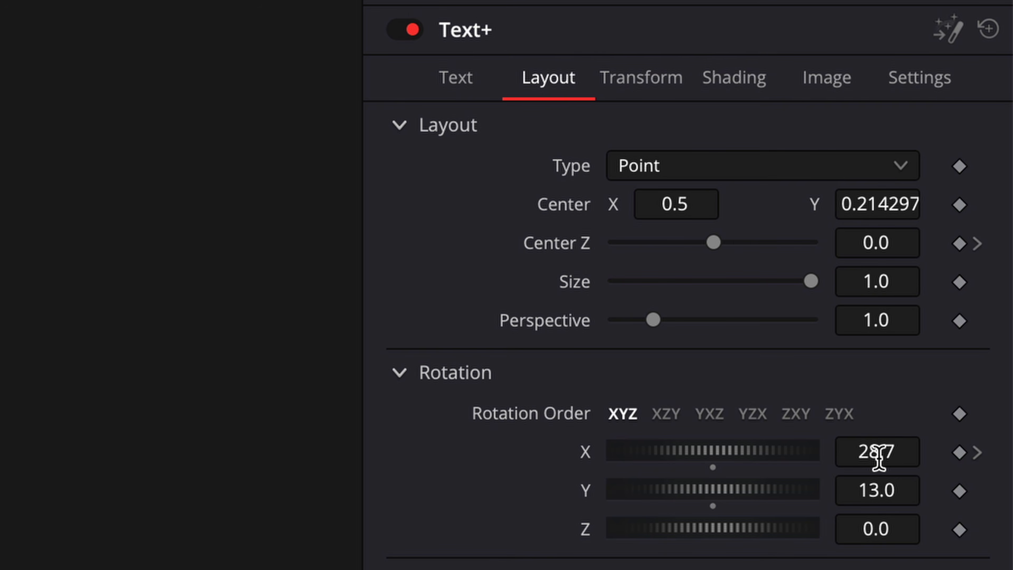
{"action": "left_click_drag", "start_coordinate": [877, 459], "coordinate": [951, 459]}
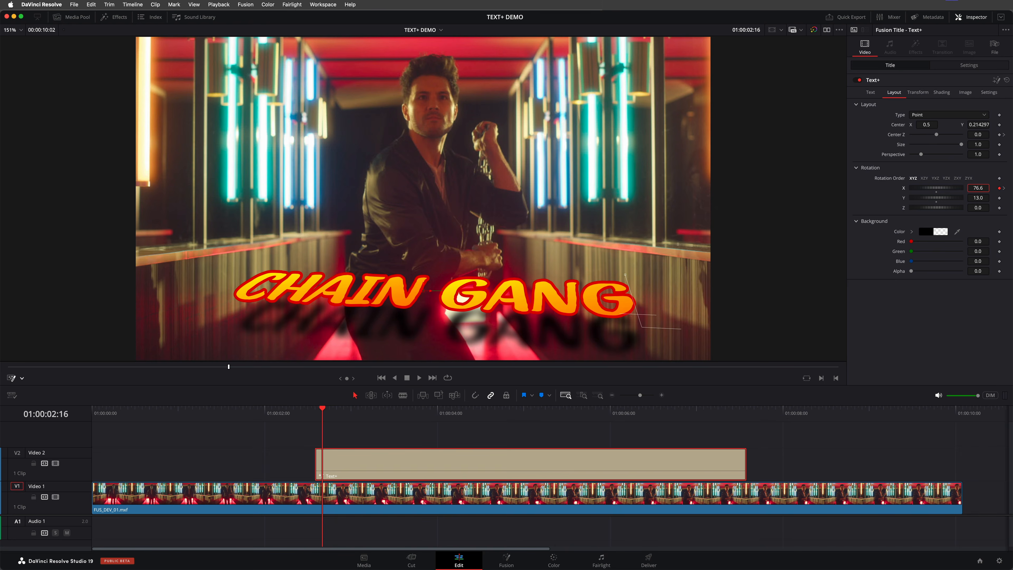
{"action": "left_click_drag", "start_coordinate": [976, 188], "coordinate": [981, 188]}
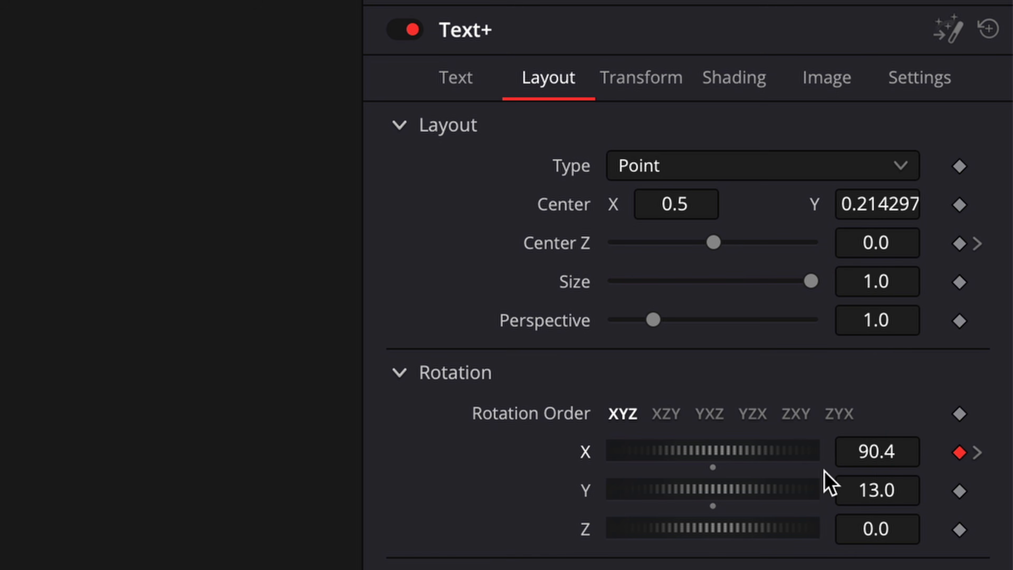
{"action": "left_click_drag", "start_coordinate": [878, 242], "coordinate": [861, 243]}
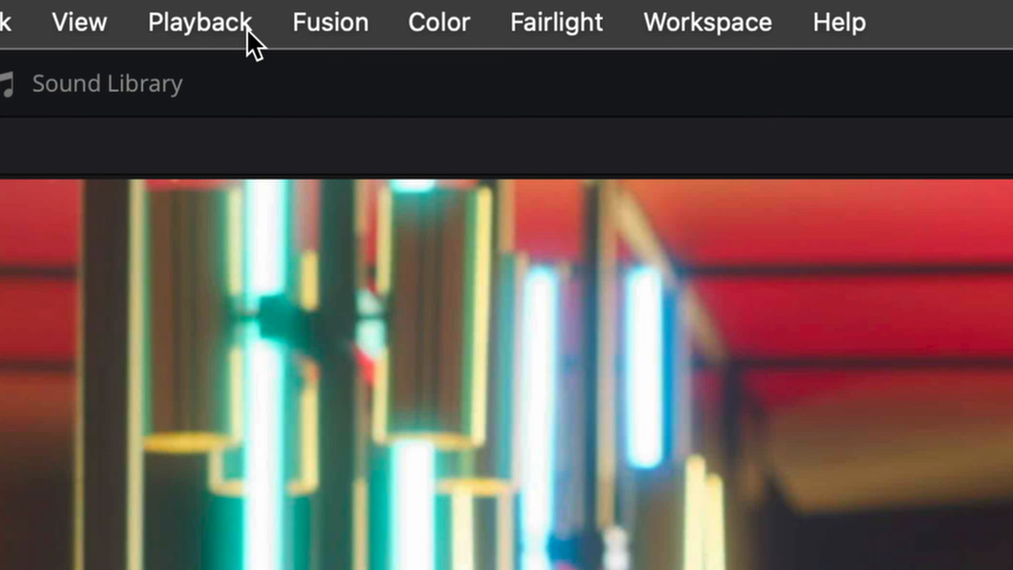
Set the render cache to Smart and play back the animated title
{"action": "left_click", "coordinate": [228, 7]}
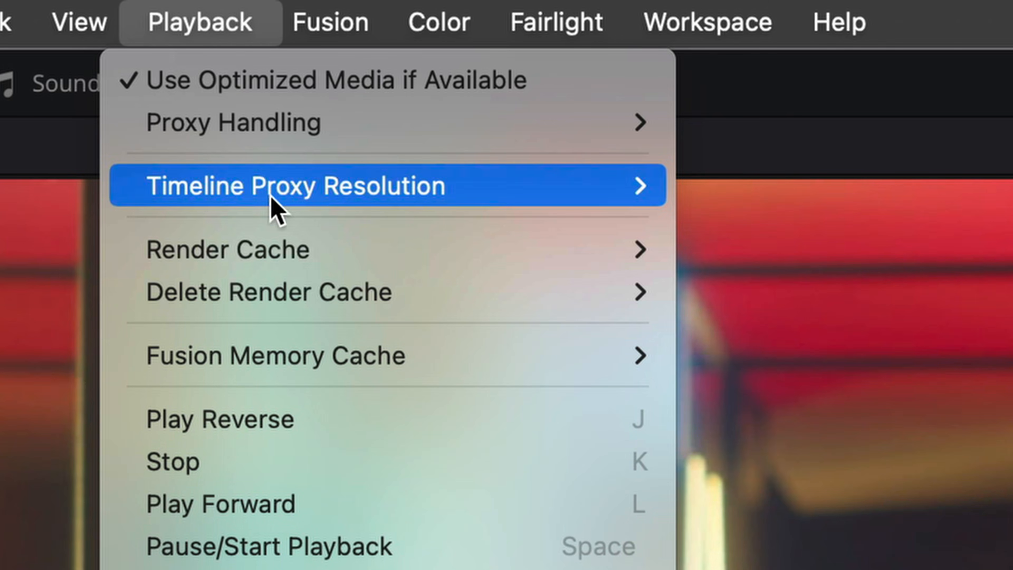
{"action": "mouse_move", "coordinate": [278, 256]}
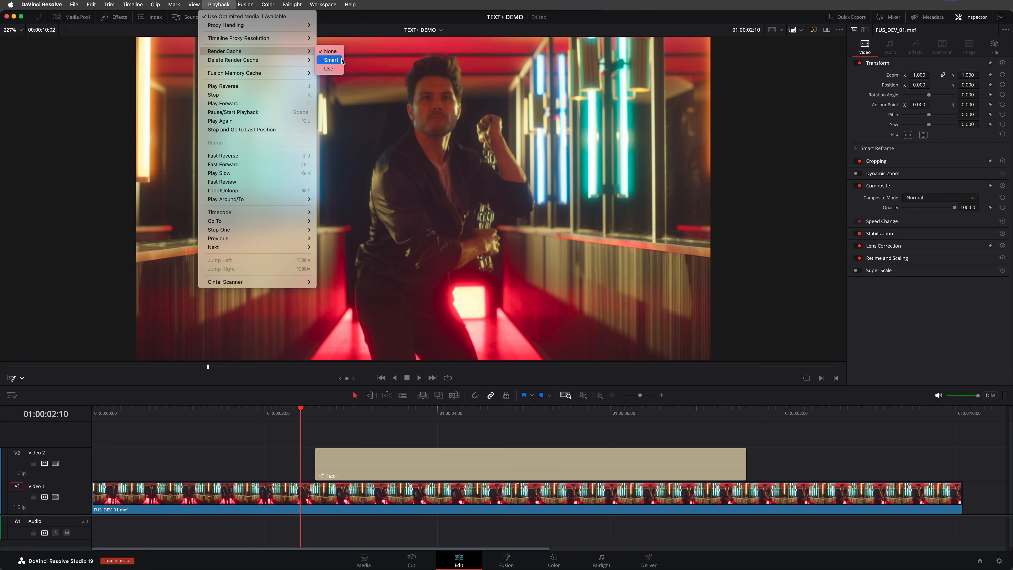
{"action": "left_click", "coordinate": [342, 61]}
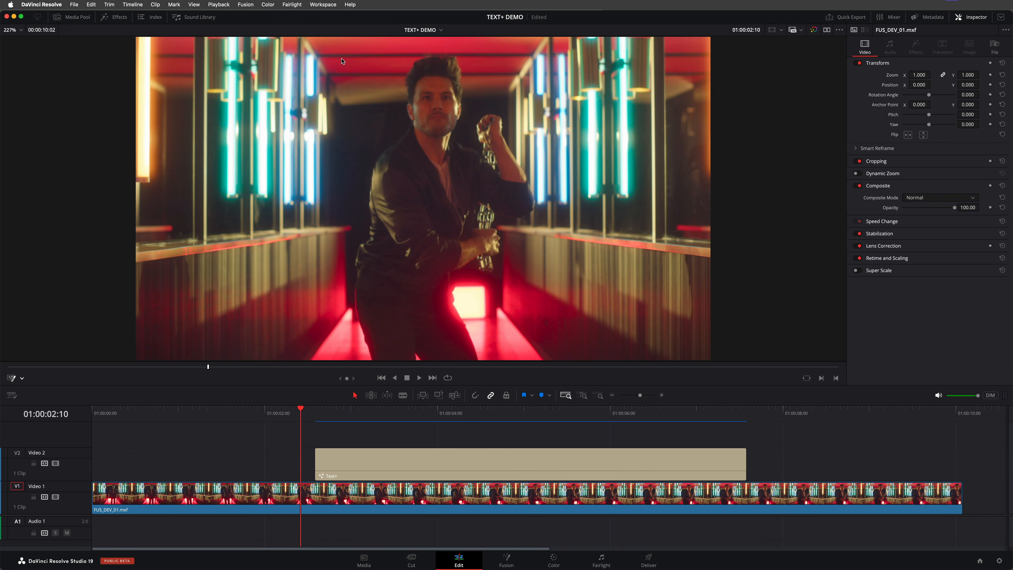
{"action": "key", "text": "space"}
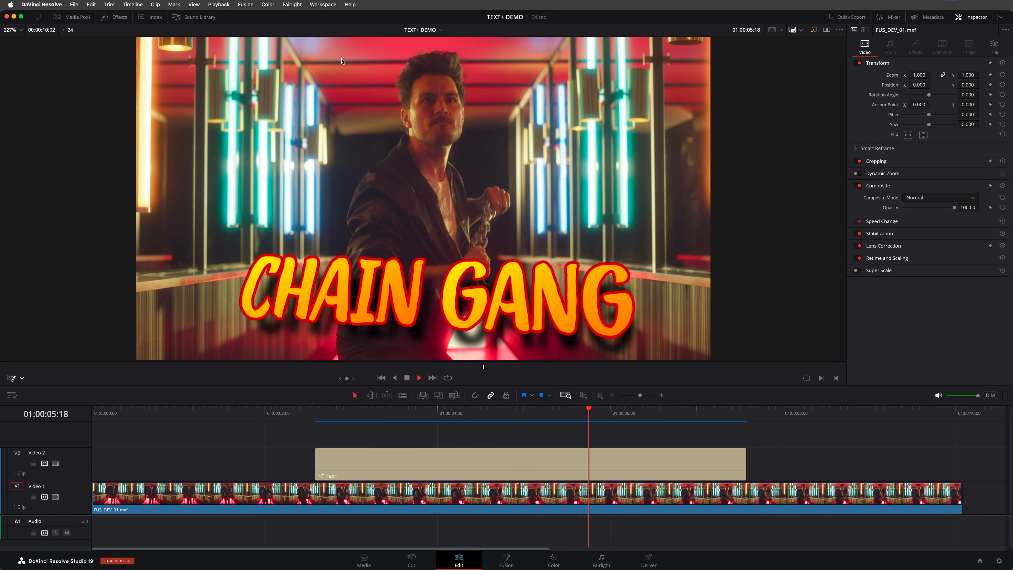
{"action": "key", "text": "space"}
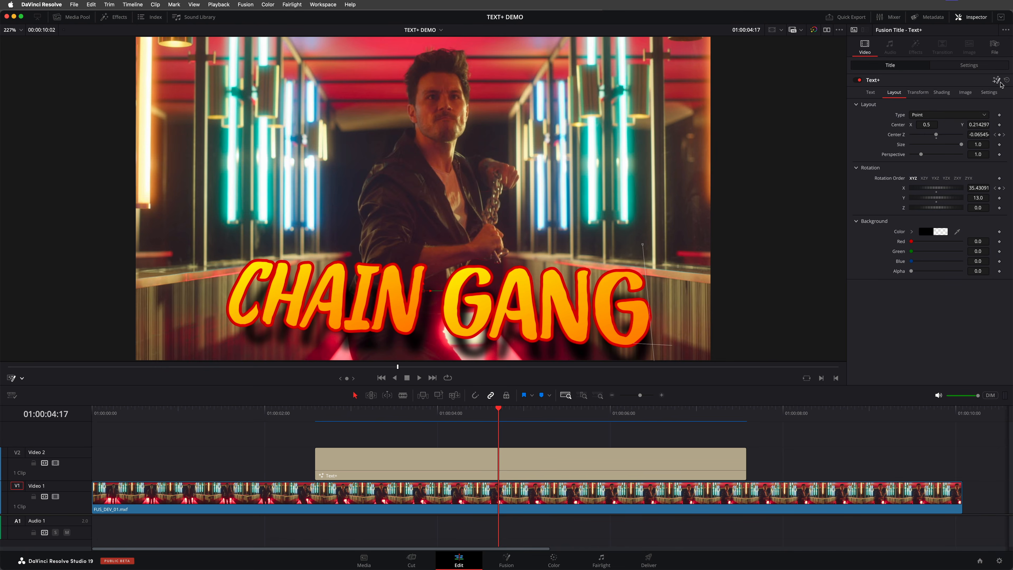
Open the Text+ title on the Fusion page and display only the MediaOut1 viewer
{"action": "left_click", "coordinate": [967, 258]}
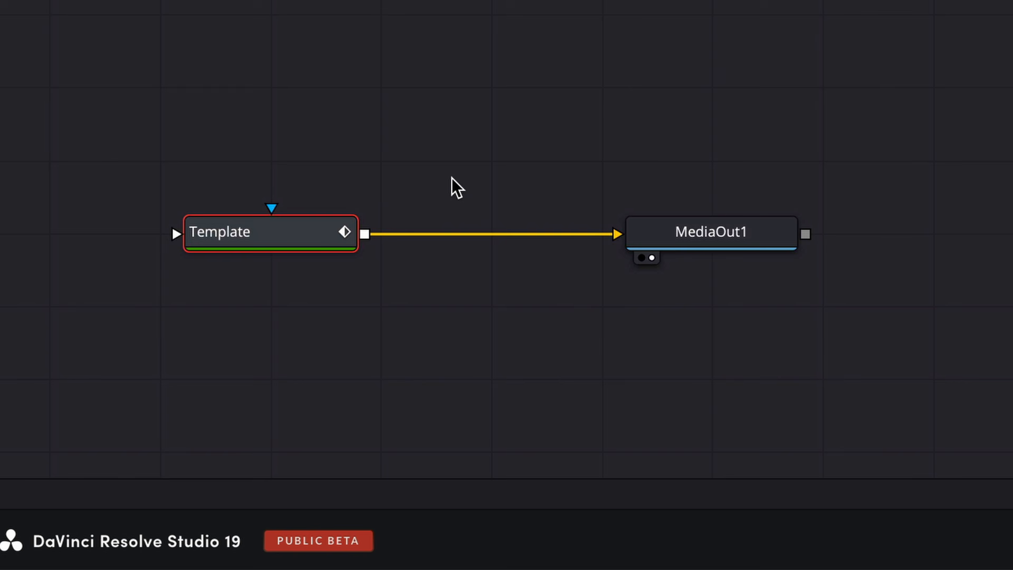
{"action": "scroll", "coordinate": [452, 179], "scroll_direction": "up", "scroll_amount": 2}
{"action": "left_click_drag", "start_coordinate": [436, 312], "coordinate": [451, 288]}
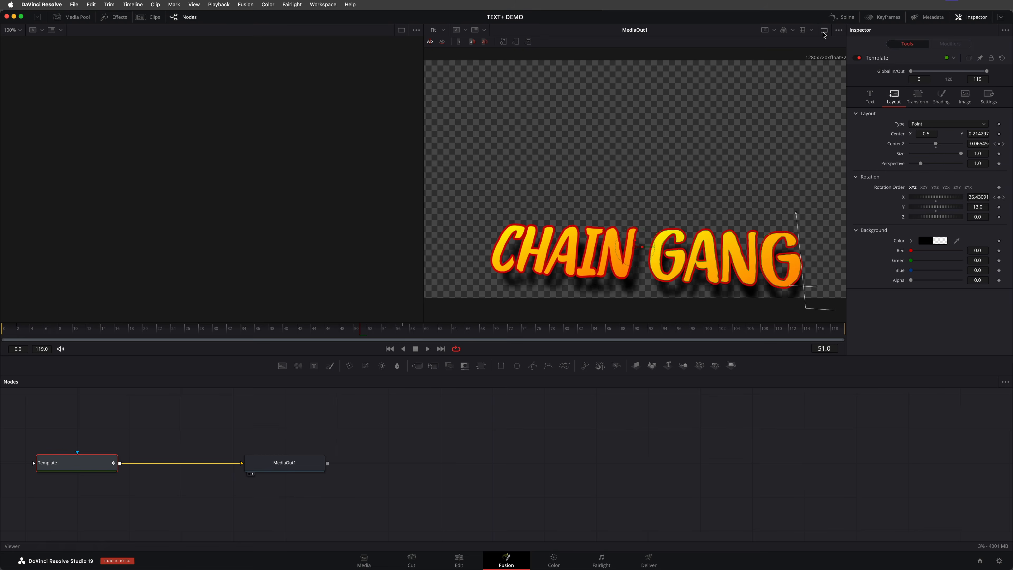
{"action": "left_click", "coordinate": [575, 102]}
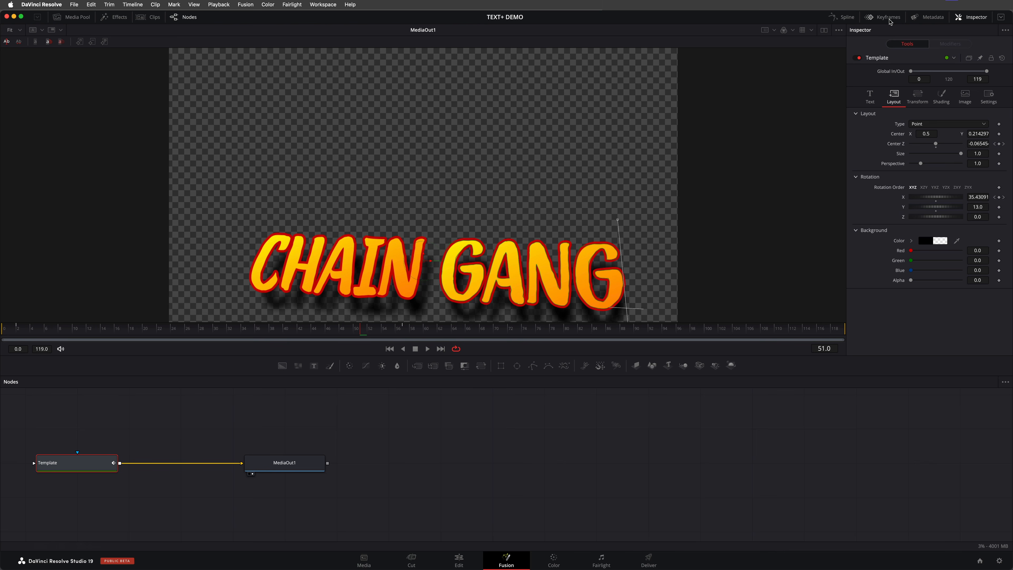
Show the keyframe editor, fit all its keyframes in view and expand the Template node's animated parameters
{"action": "left_click", "coordinate": [568, 67]}
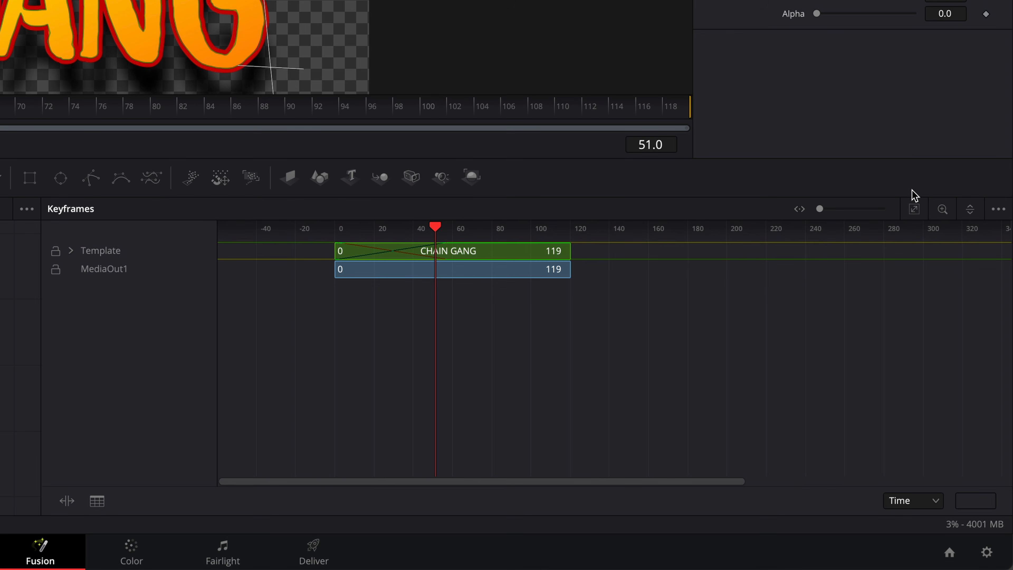
{"action": "left_click", "coordinate": [914, 210]}
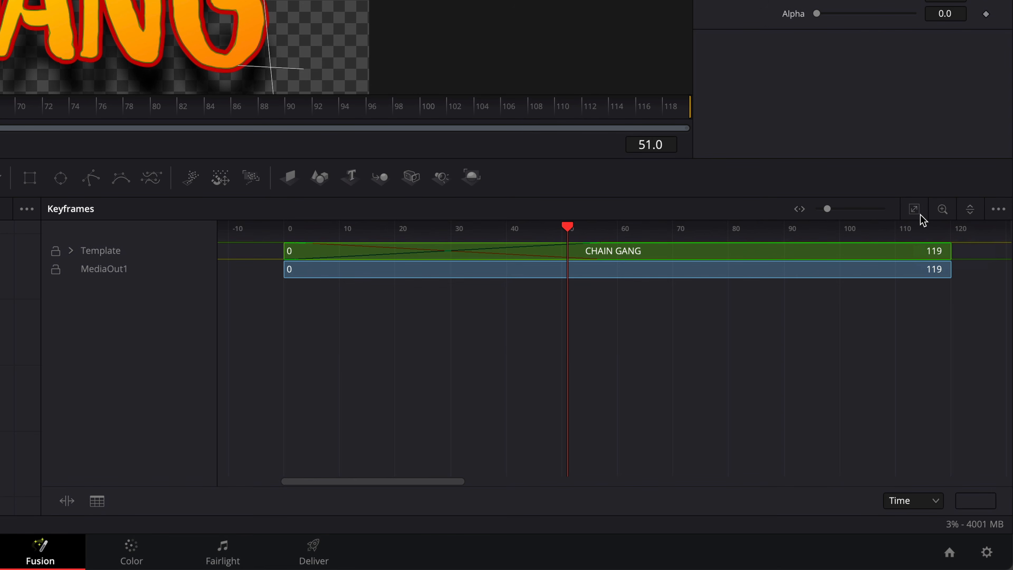
{"action": "left_click", "coordinate": [71, 250]}
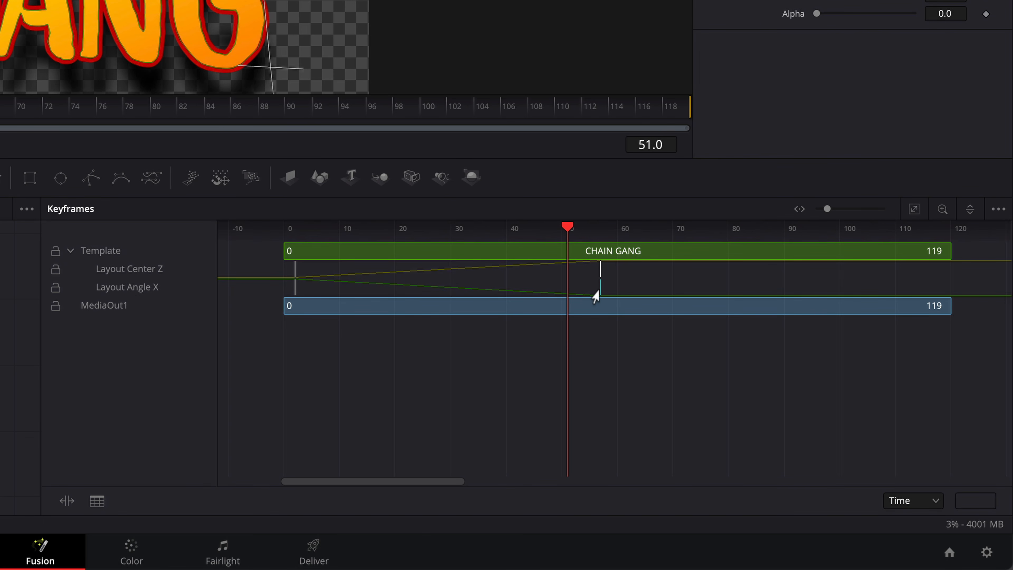
Retime the Layout Center Z and Angle X keyframes to start at frame 0 and end at frame 21, then play the animation
{"action": "left_click_drag", "start_coordinate": [589, 278], "coordinate": [398, 291]}
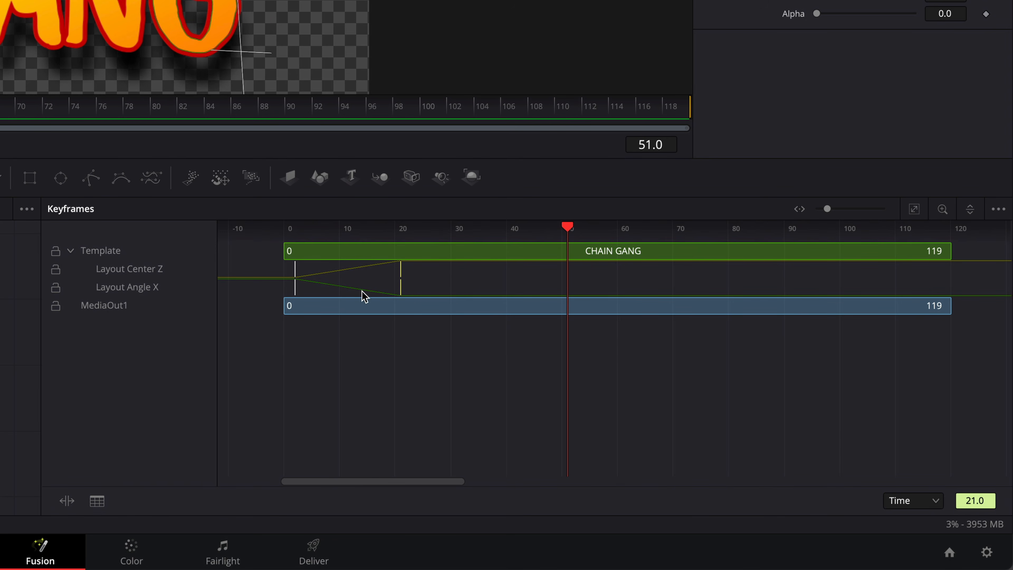
{"action": "left_click_drag", "start_coordinate": [295, 275], "coordinate": [289, 262]}
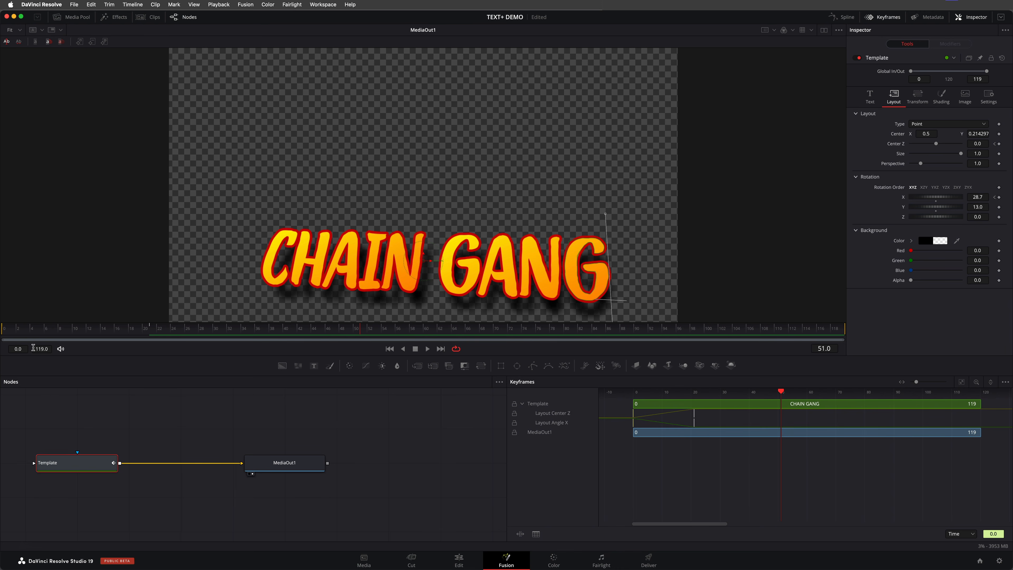
{"action": "left_click_drag", "start_coordinate": [19, 330], "coordinate": [1, 331]}
{"action": "key", "text": "space"}
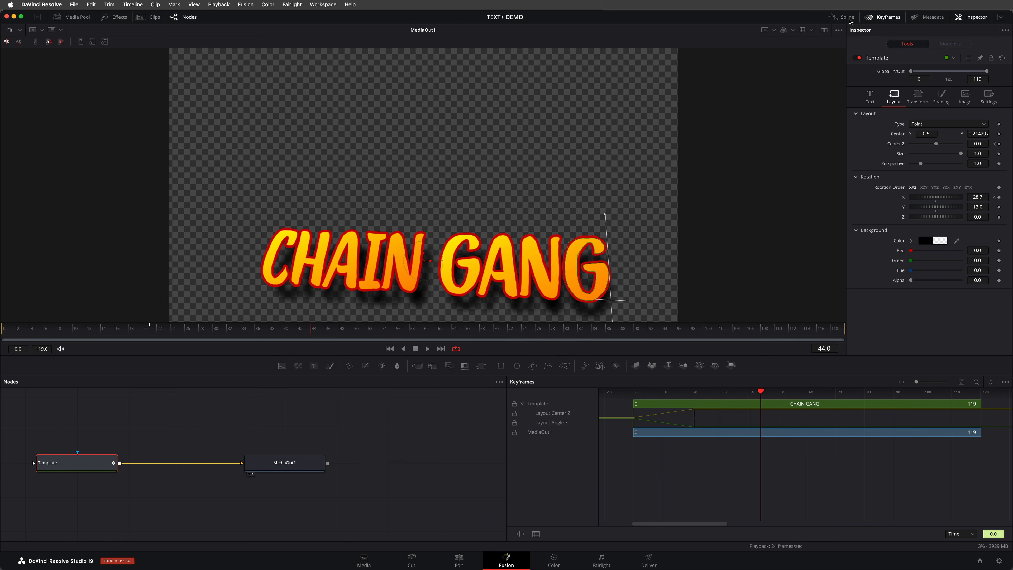
Show the spline editor with the Template's Layout Center Z and Angle X curves enabled and fitted in view
{"action": "left_click", "coordinate": [843, 17]}
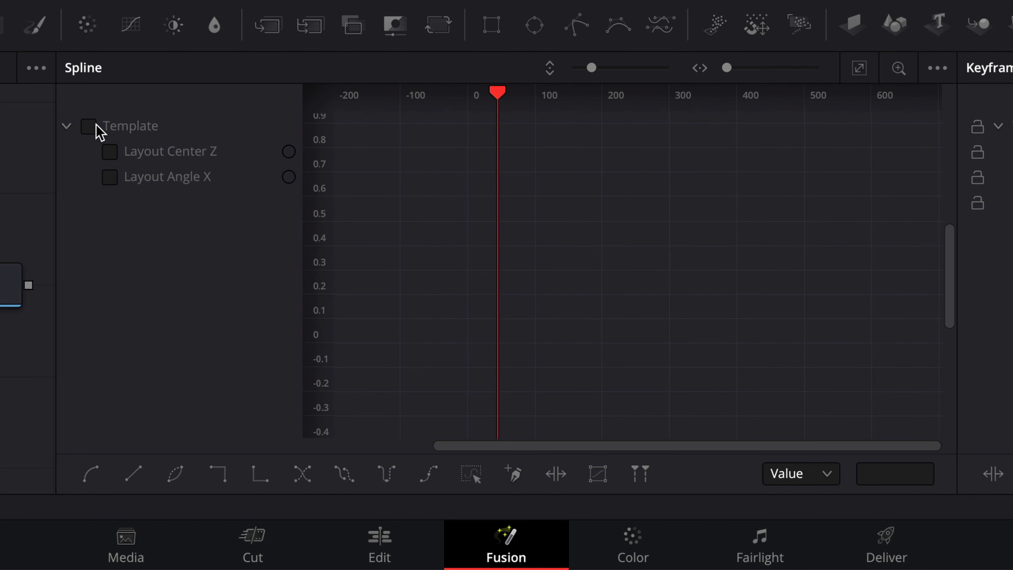
{"action": "left_click", "coordinate": [350, 403]}
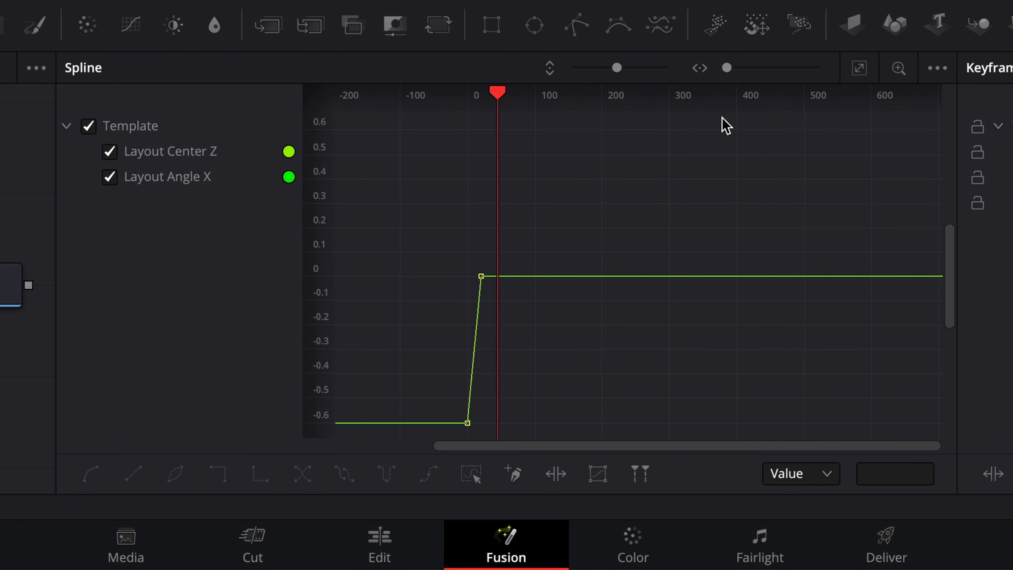
{"action": "left_click", "coordinate": [860, 68]}
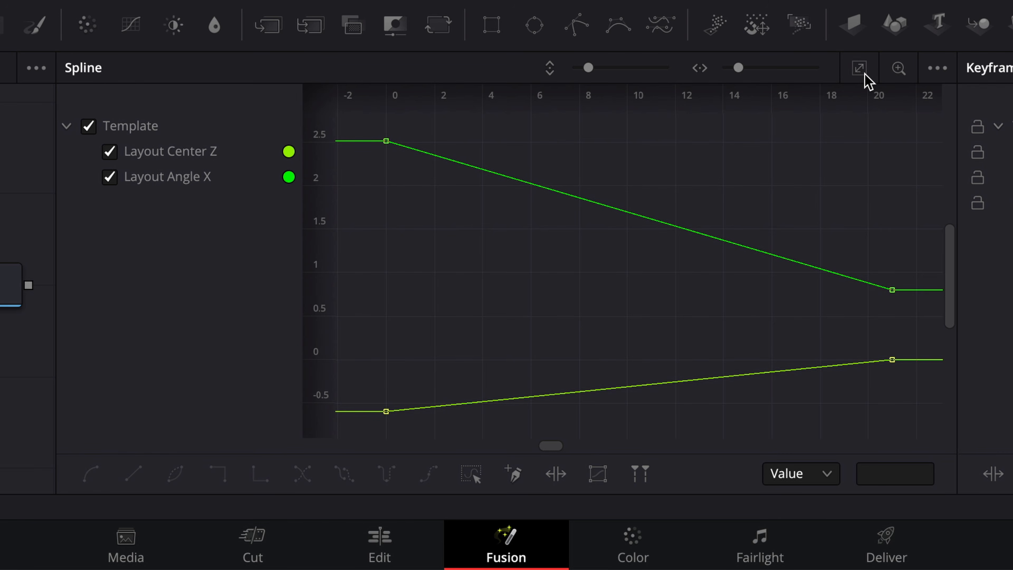
Smooth the ending keyframes of both layout curves and play the animation from frame 0
{"action": "left_click_drag", "start_coordinate": [850, 199], "coordinate": [920, 397]}
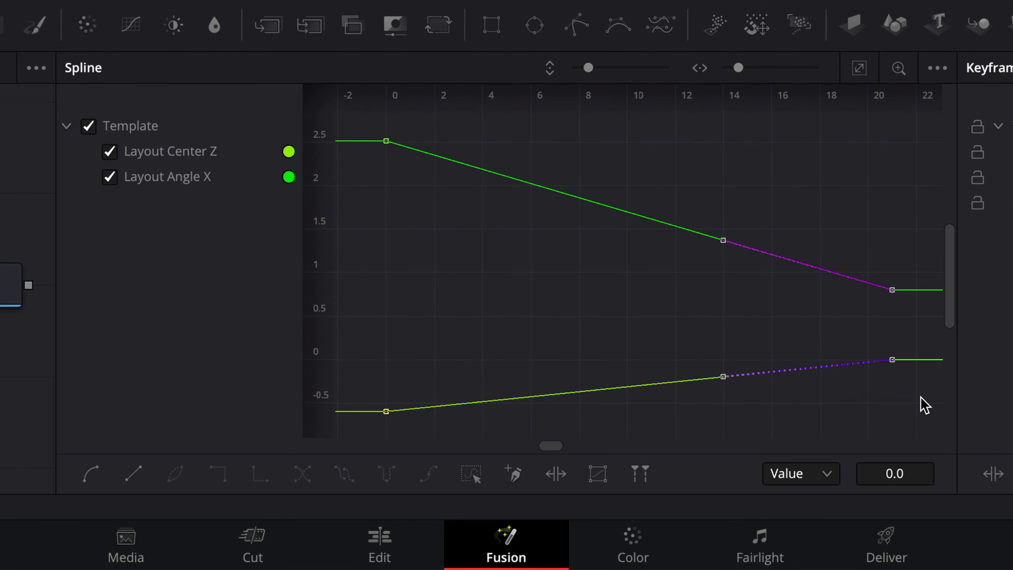
{"action": "left_click", "coordinate": [93, 473]}
{"action": "left_click", "coordinate": [2, 334]}
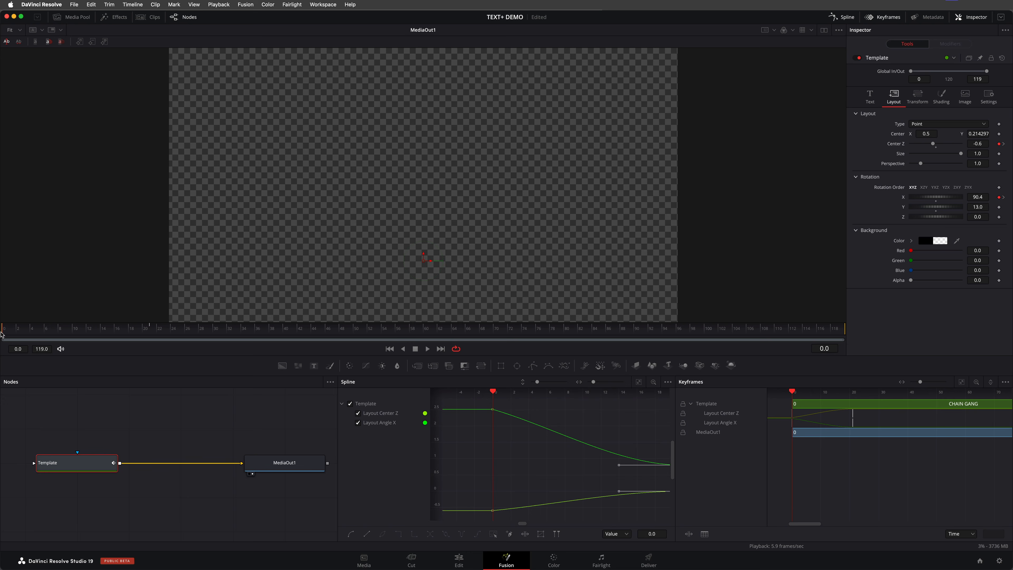
{"action": "key", "text": "space"}
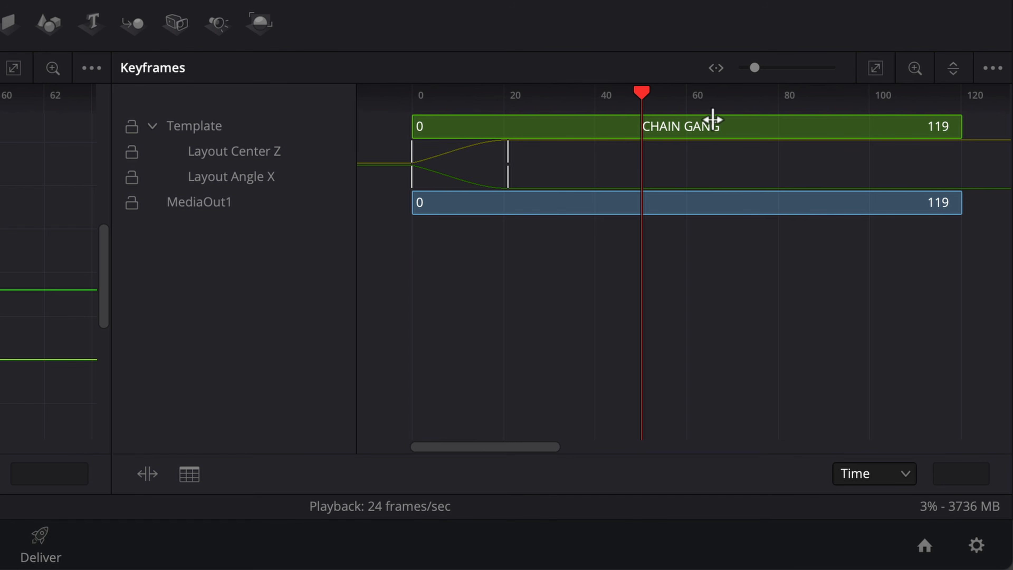
Copy both Layout Center Z keyframes and paste them starting at about frame 81
{"action": "left_click_drag", "start_coordinate": [563, 157], "coordinate": [389, 146]}
{"action": "right_click", "coordinate": [497, 157]}
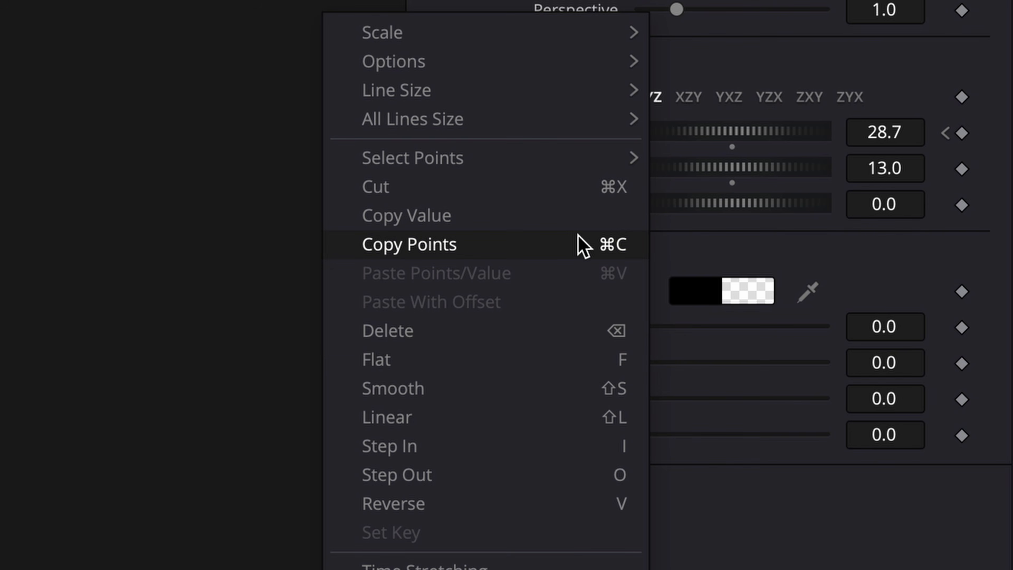
{"action": "left_click", "coordinate": [583, 245]}
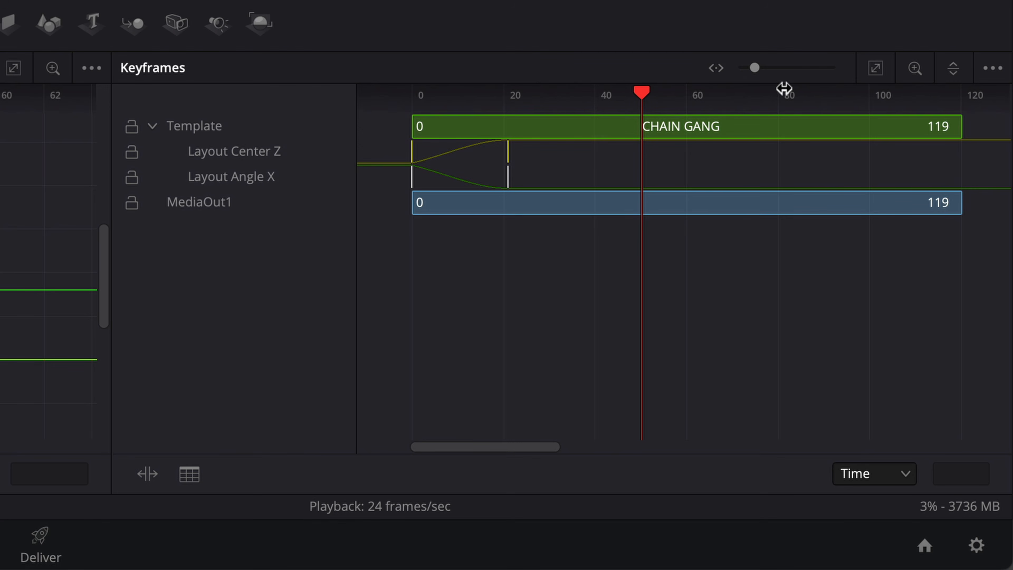
{"action": "right_click", "coordinate": [785, 163]}
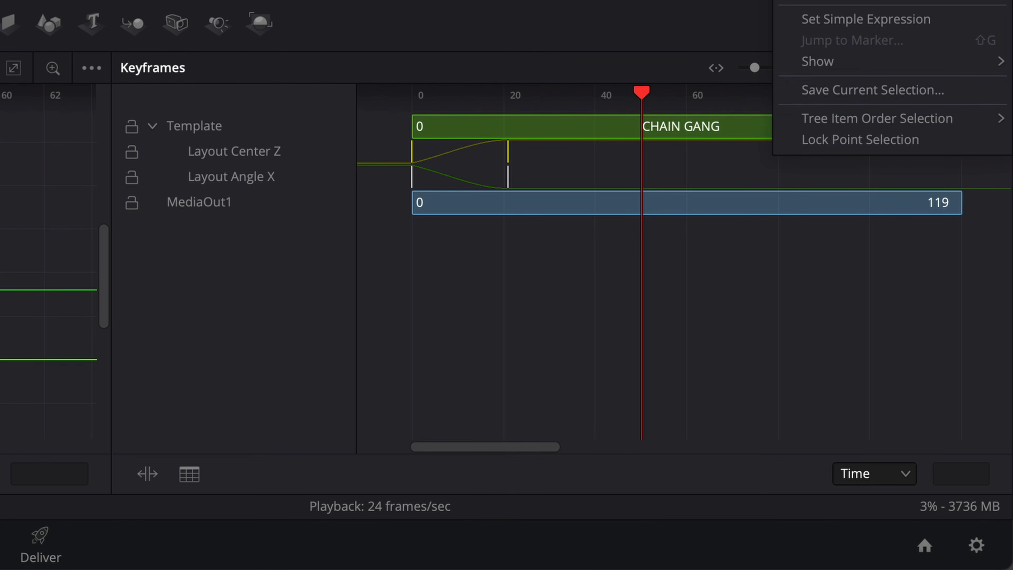
{"action": "left_click", "coordinate": [864, 333]}
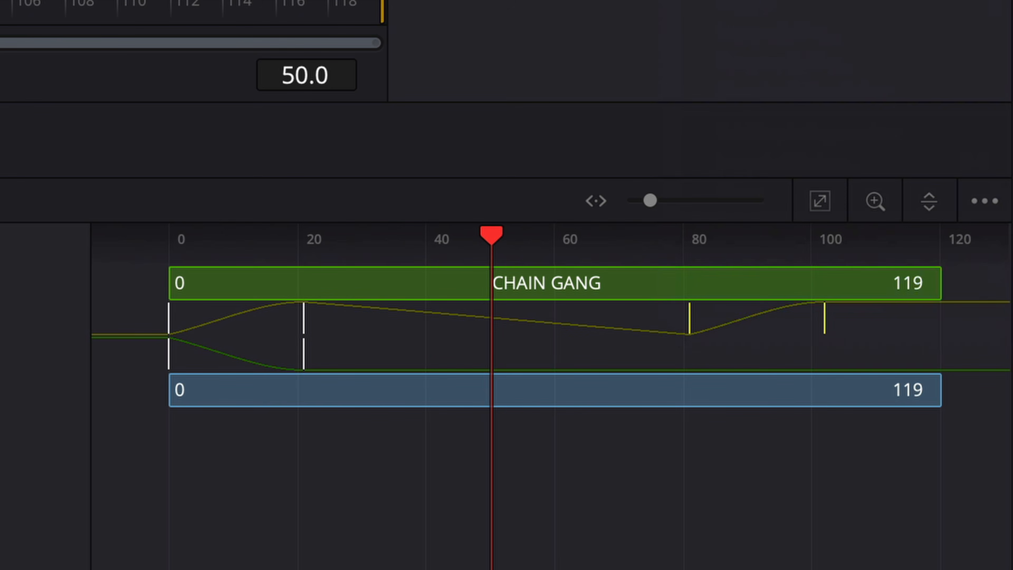
Copy both Layout Angle X keyframes and paste them in line with the pasted Center Z pair
{"action": "left_click_drag", "start_coordinate": [369, 359], "coordinate": [140, 357]}
{"action": "right_click", "coordinate": [291, 365]}
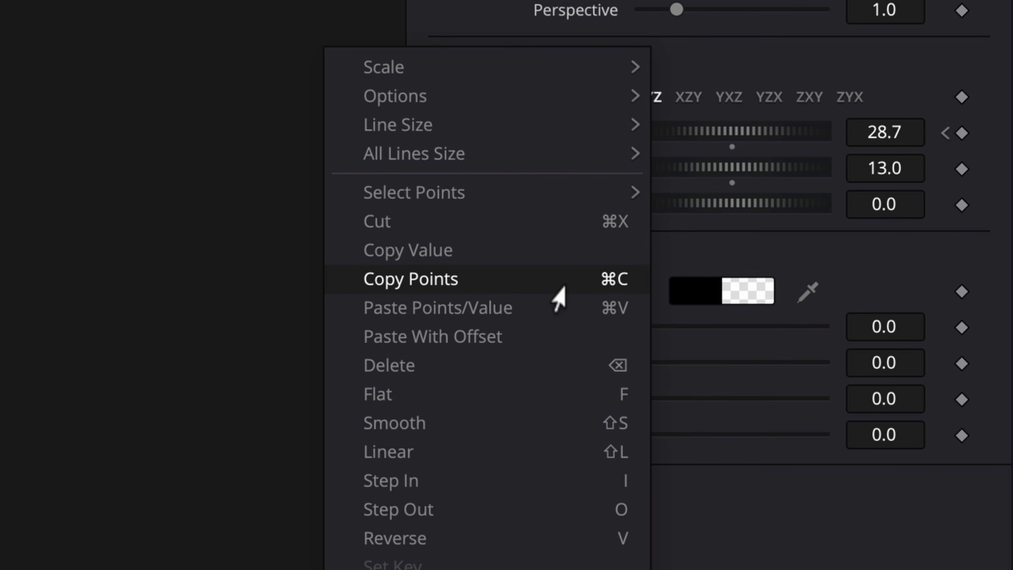
{"action": "left_click", "coordinate": [555, 281]}
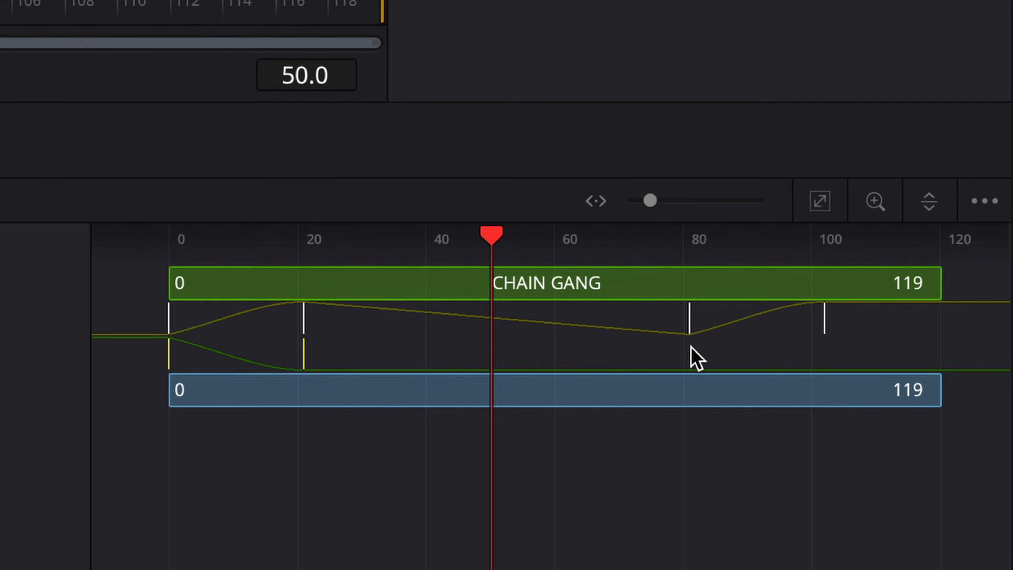
{"action": "right_click", "coordinate": [694, 355]}
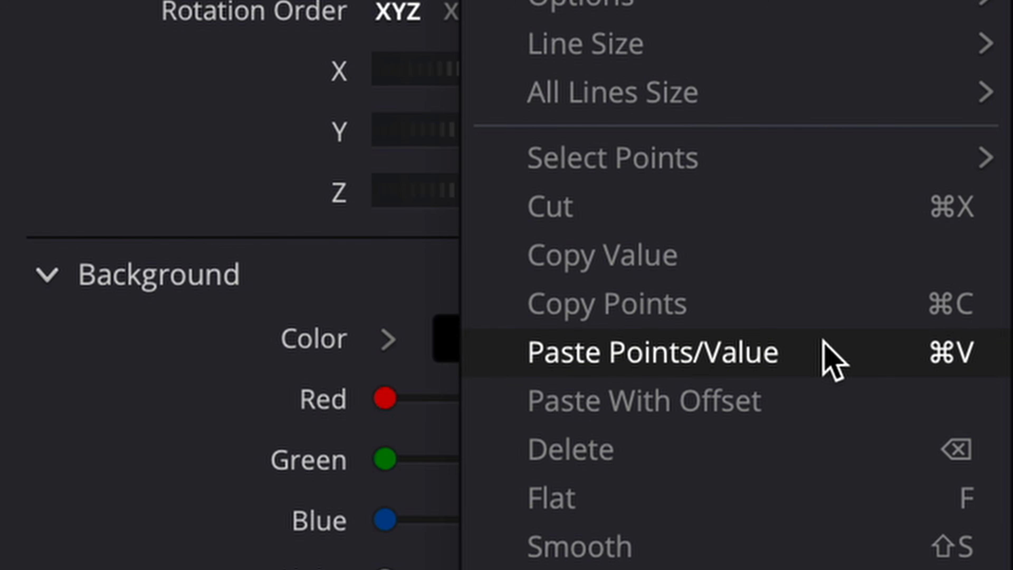
{"action": "left_click", "coordinate": [827, 357]}
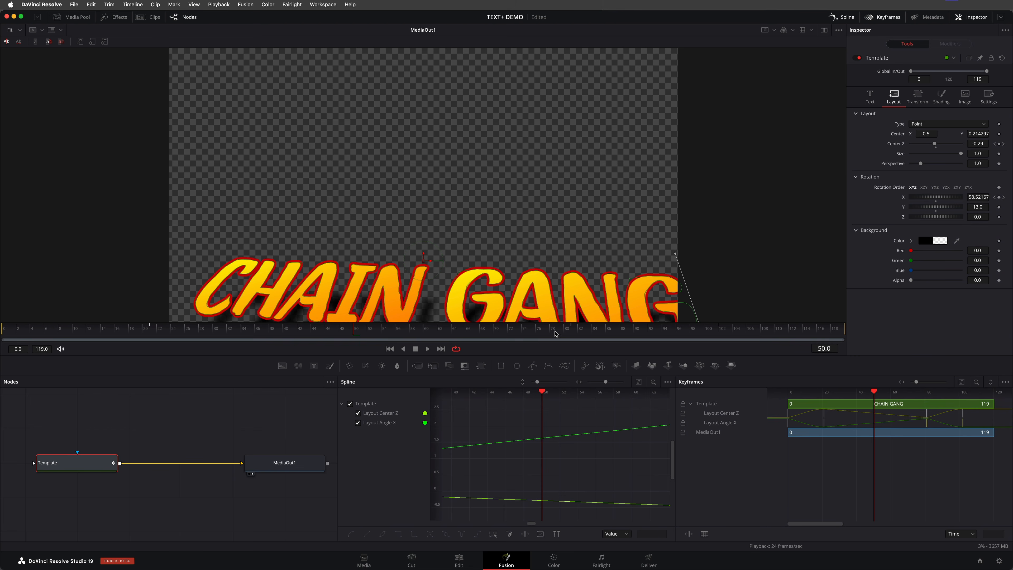
Reverse the pasted Center Z and Angle X keyframes and shift them so the last pair falls at the title's end
{"action": "mouse_move", "coordinate": [554, 332]}
{"action": "left_mouse_down"}
{"action": "mouse_move", "coordinate": [646, 334]}
{"action": "mouse_move", "coordinate": [564, 333]}
{"action": "left_mouse_up"}
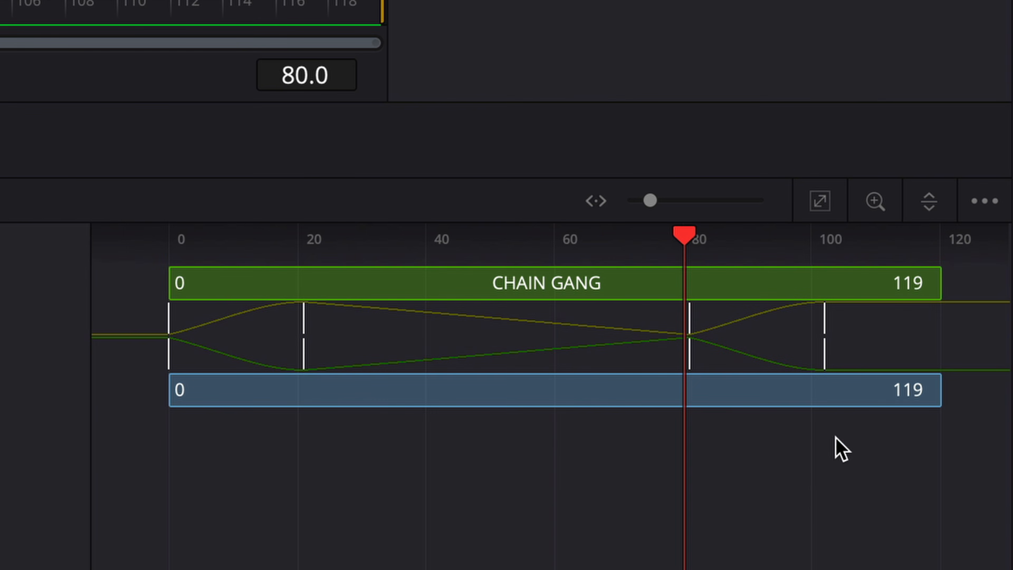
{"action": "left_click_drag", "start_coordinate": [871, 362], "coordinate": [670, 316]}
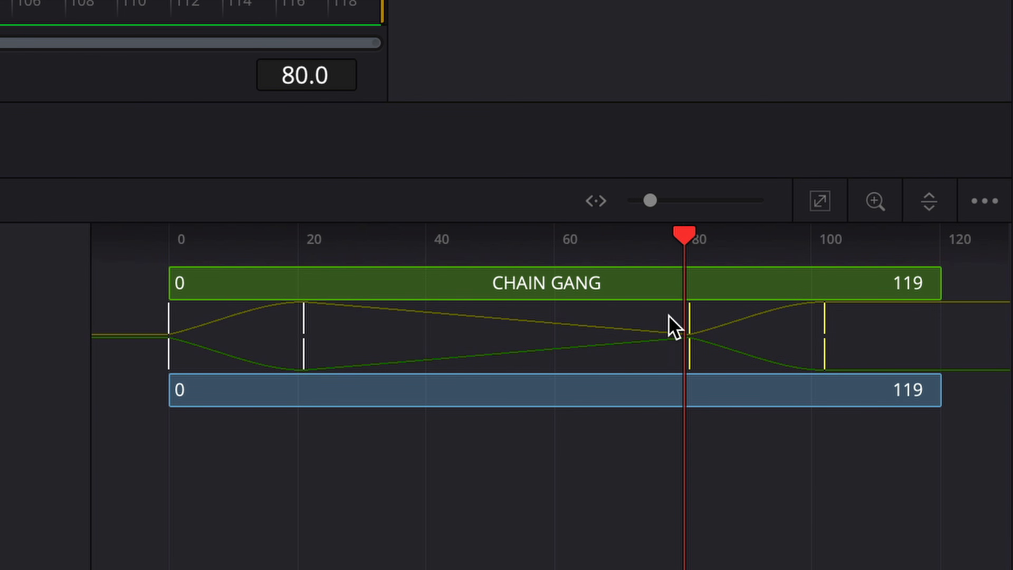
{"action": "key", "text": "v"}
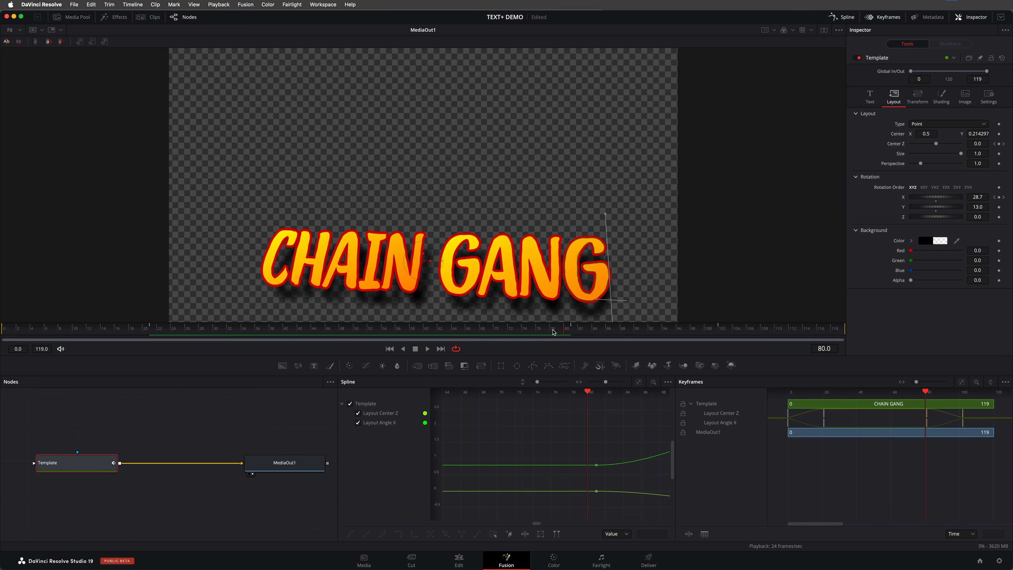
{"action": "left_click_drag", "start_coordinate": [553, 332], "coordinate": [728, 340]}
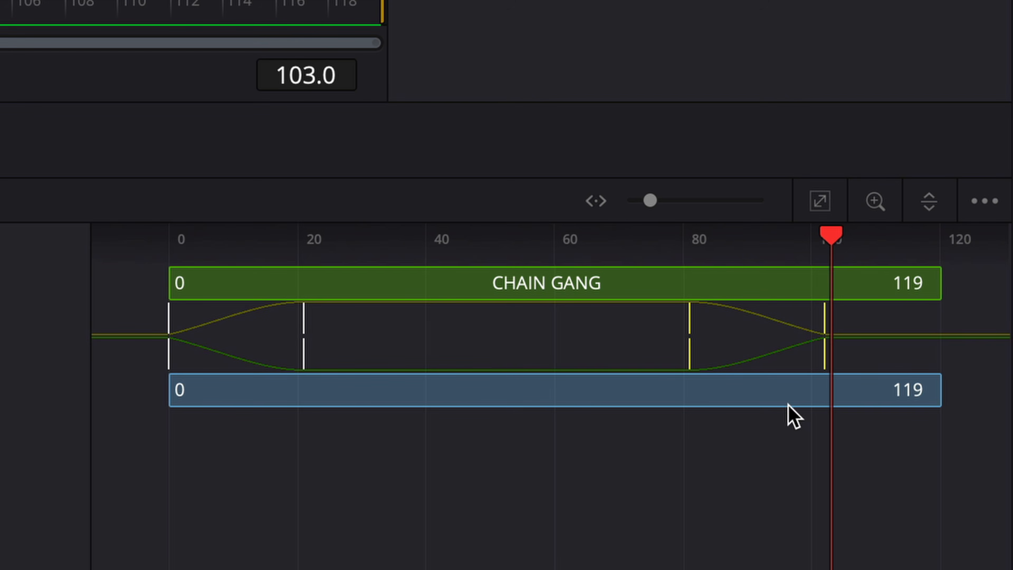
{"action": "left_click_drag", "start_coordinate": [963, 424], "coordinate": [973, 424]}
{"action": "left_click_drag", "start_coordinate": [864, 357], "coordinate": [938, 359]}
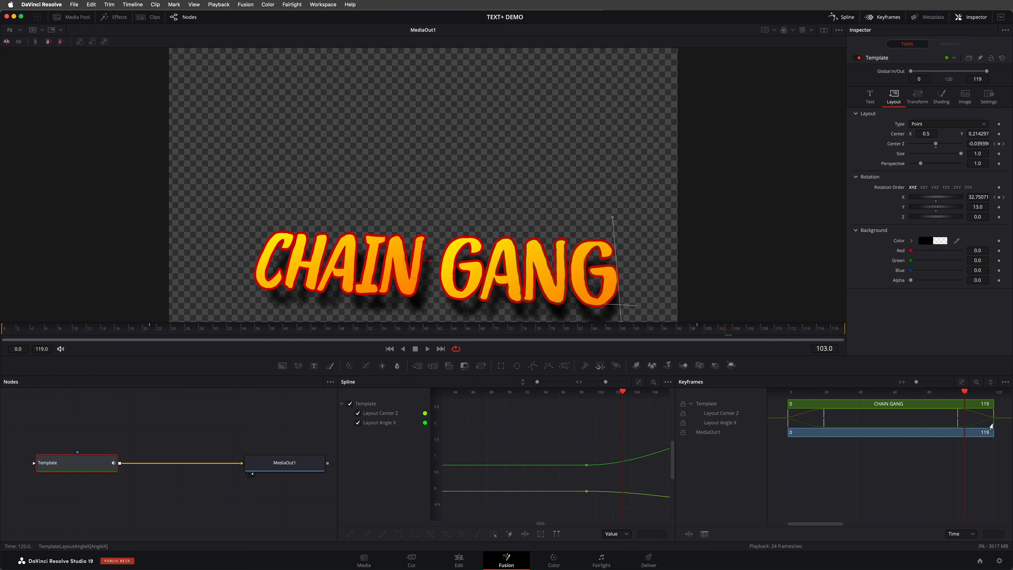
Return to the Edit page and play the timeline from 01:00:02:07 to review the title's entrance and exit
{"action": "left_click", "coordinate": [460, 559]}
{"action": "left_click", "coordinate": [289, 418]}
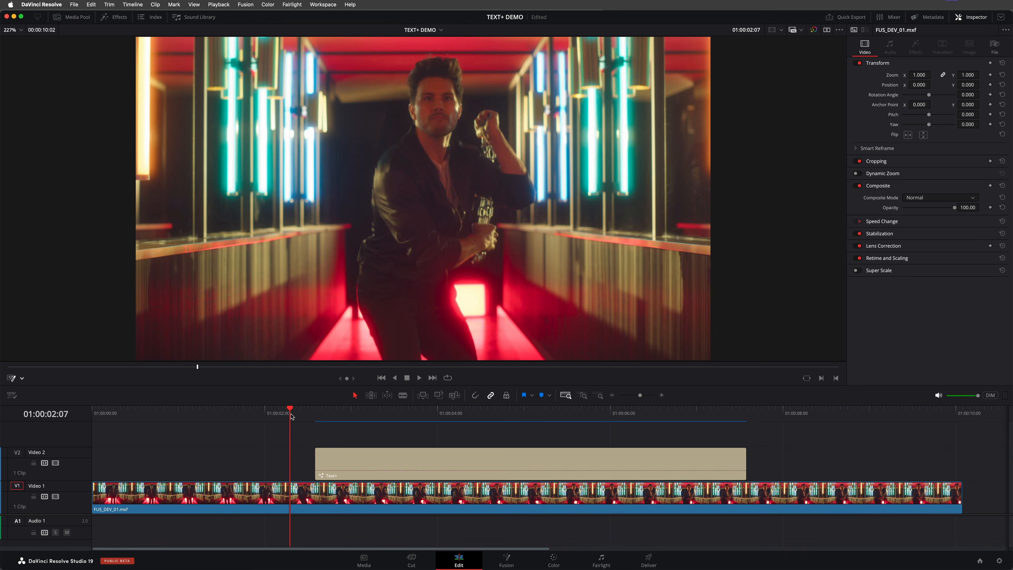
{"action": "key", "text": "space"}
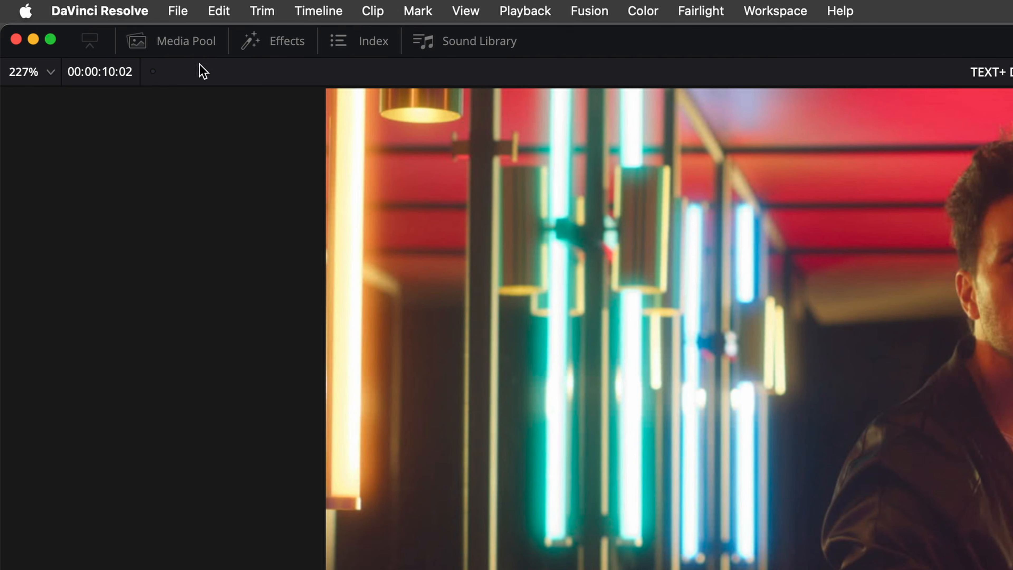
Show the Media Pool, enlarge the Power Bins area and store the timeline's Text+ title in the MY TEMPLATES power bin
{"action": "left_click", "coordinate": [194, 50]}
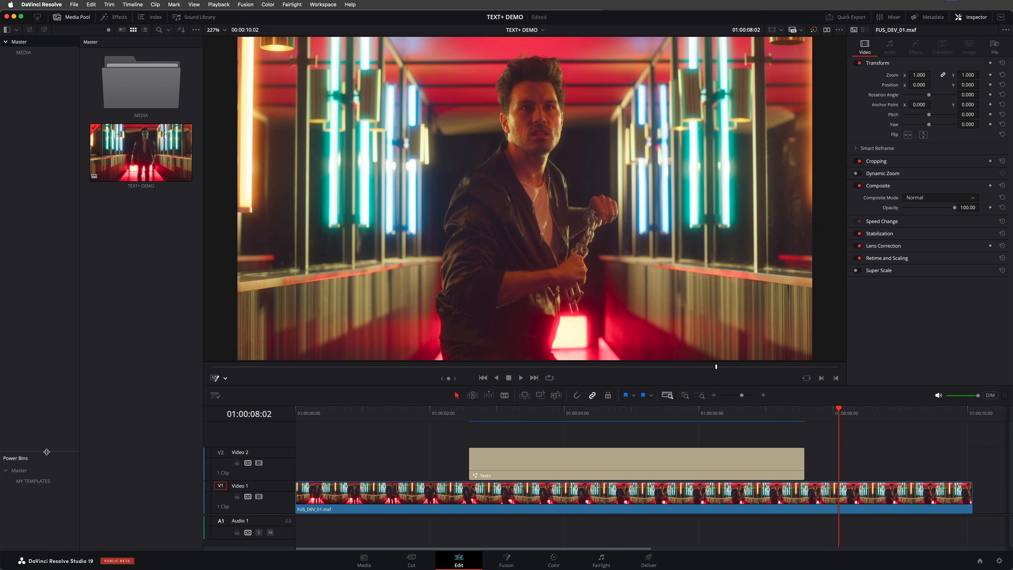
{"action": "left_click_drag", "start_coordinate": [46, 451], "coordinate": [36, 136]}
{"action": "left_click", "coordinate": [38, 166]}
{"action": "left_click_drag", "start_coordinate": [526, 452], "coordinate": [145, 159]}
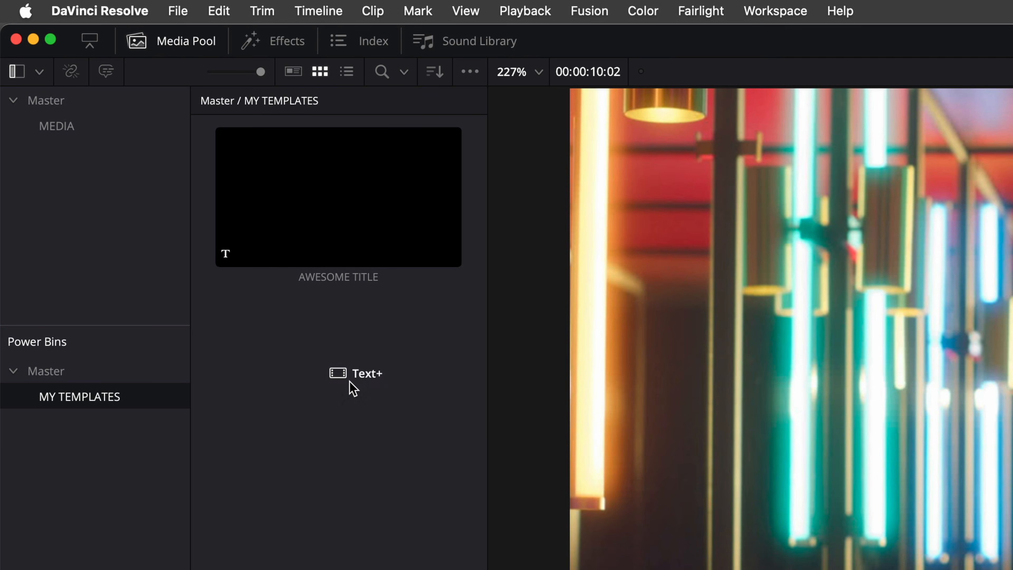
{"action": "left_click_drag", "start_coordinate": [352, 388], "coordinate": [352, 389]}
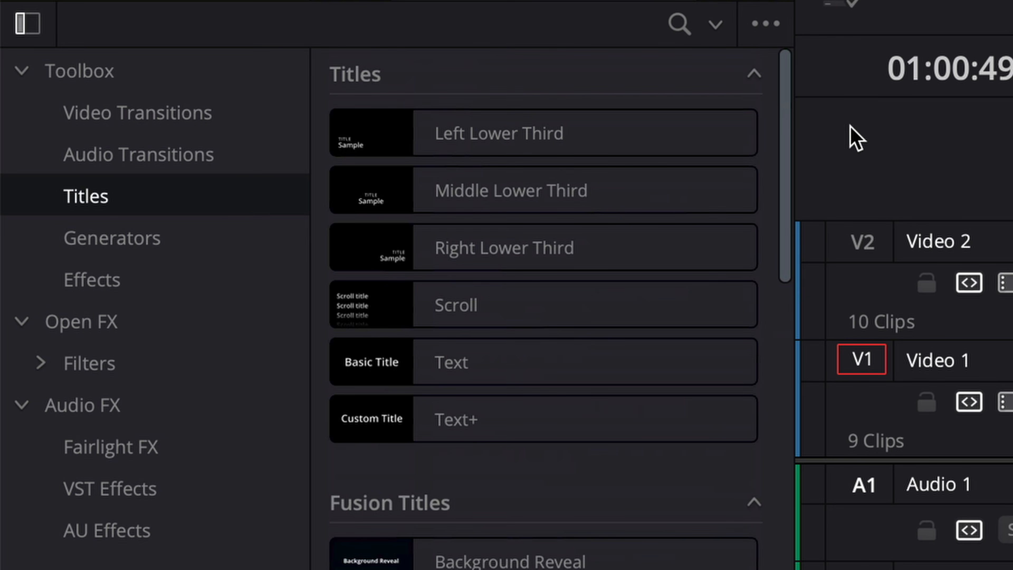
Browse the Fusion Titles, open Horizontal Line Reveal in the source viewer and scrub it to 00:00:02:00
{"action": "left_click_drag", "start_coordinate": [787, 124], "coordinate": [798, 226]}
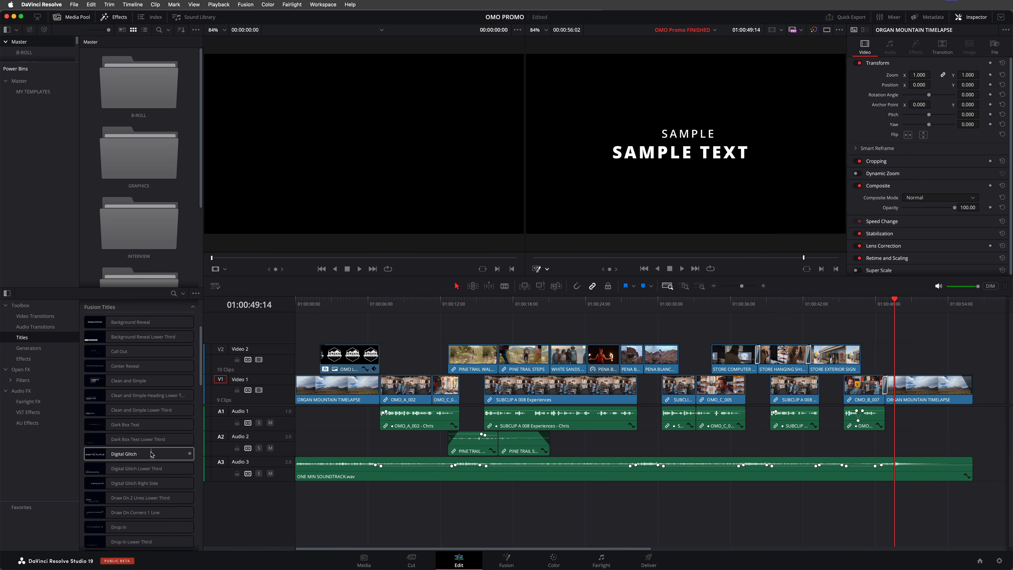
{"action": "scroll", "coordinate": [151, 454], "scroll_direction": "down", "scroll_amount": 5}
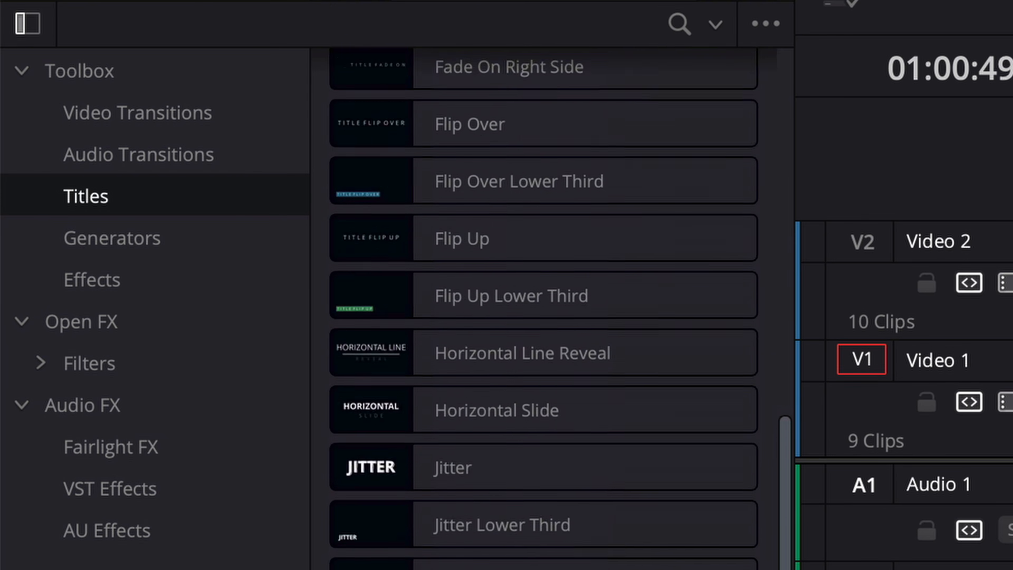
{"action": "scroll", "coordinate": [543, 307], "scroll_direction": "down", "scroll_amount": 3}
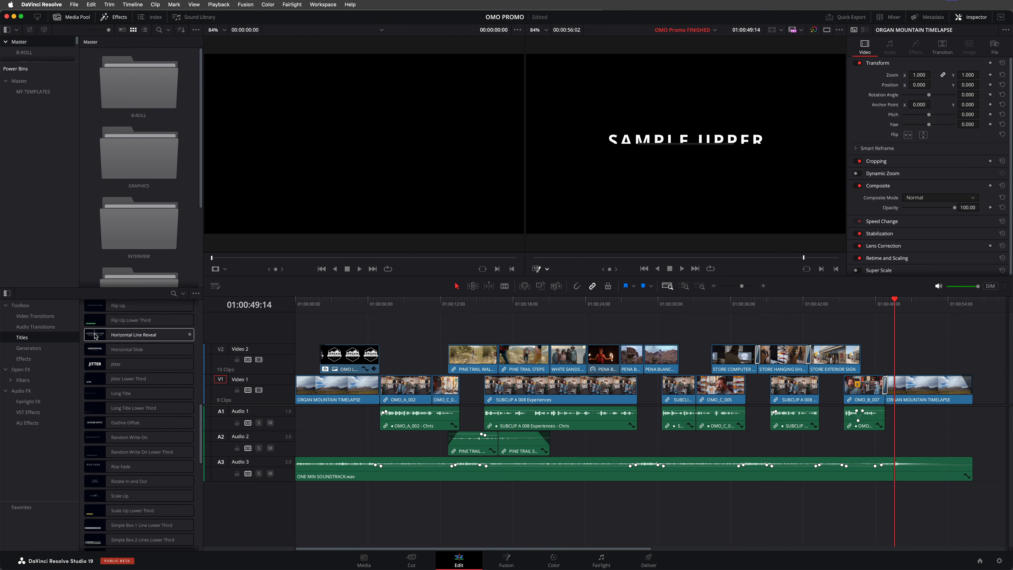
{"action": "left_click", "coordinate": [478, 188]}
{"action": "left_click", "coordinate": [236, 259]}
{"action": "left_click_drag", "start_coordinate": [237, 258], "coordinate": [339, 257]}
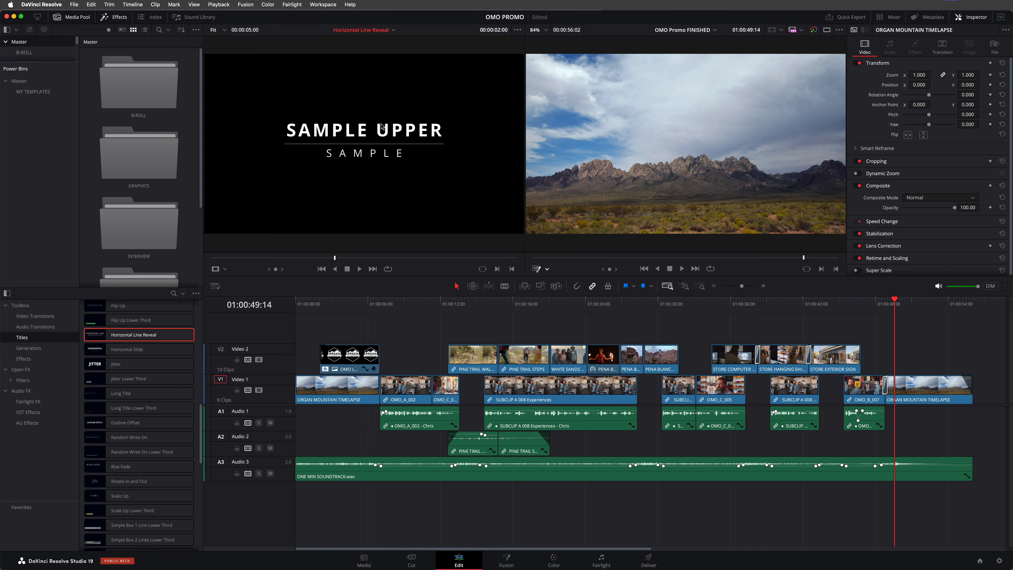
Place the Horizontal Line Reveal title on top of the closing ORGAN MOUNTAIN TIMELAPSE clip and show it close up at 01:00:52:04
{"action": "left_click_drag", "start_coordinate": [558, 166], "coordinate": [833, 171]}
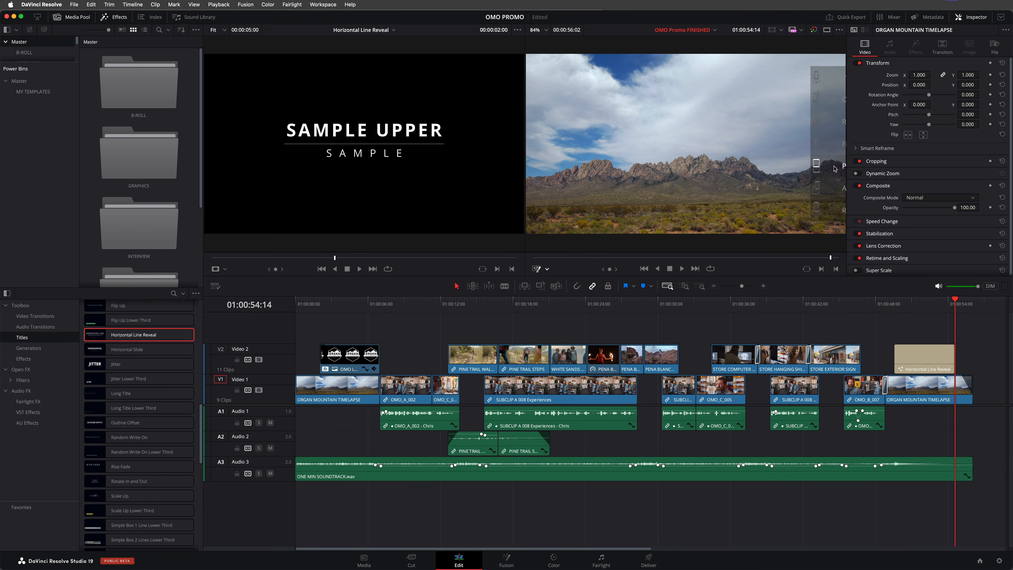
{"action": "left_click", "coordinate": [925, 305]}
{"action": "left_click", "coordinate": [685, 288]}
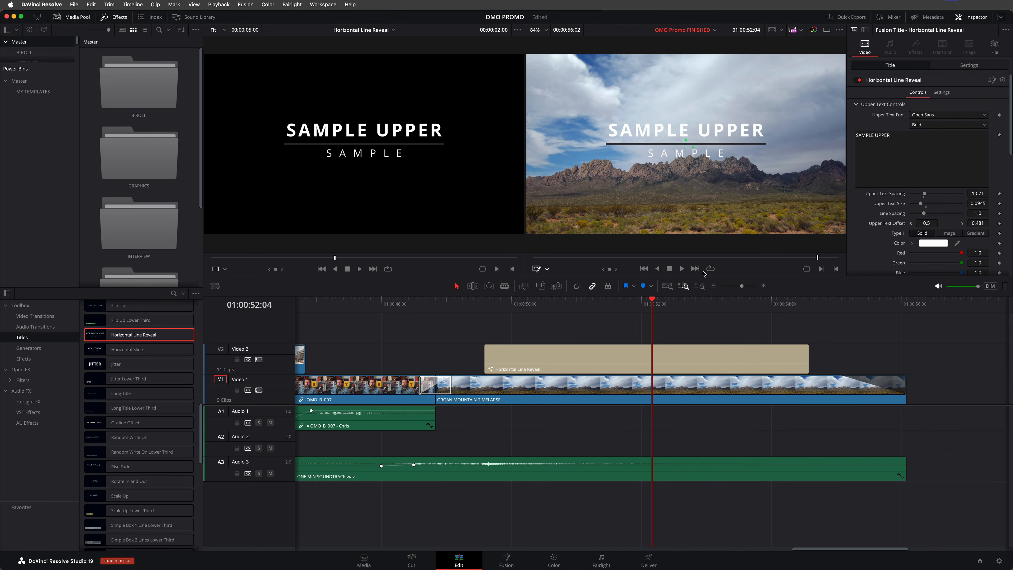
Switch to a single enlarged timeline viewer and expand the Inspector to full height
{"action": "left_click", "coordinate": [826, 31]}
{"action": "left_click_drag", "start_coordinate": [719, 280], "coordinate": [716, 338]}
{"action": "left_click_drag", "start_coordinate": [707, 434], "coordinate": [710, 459]}
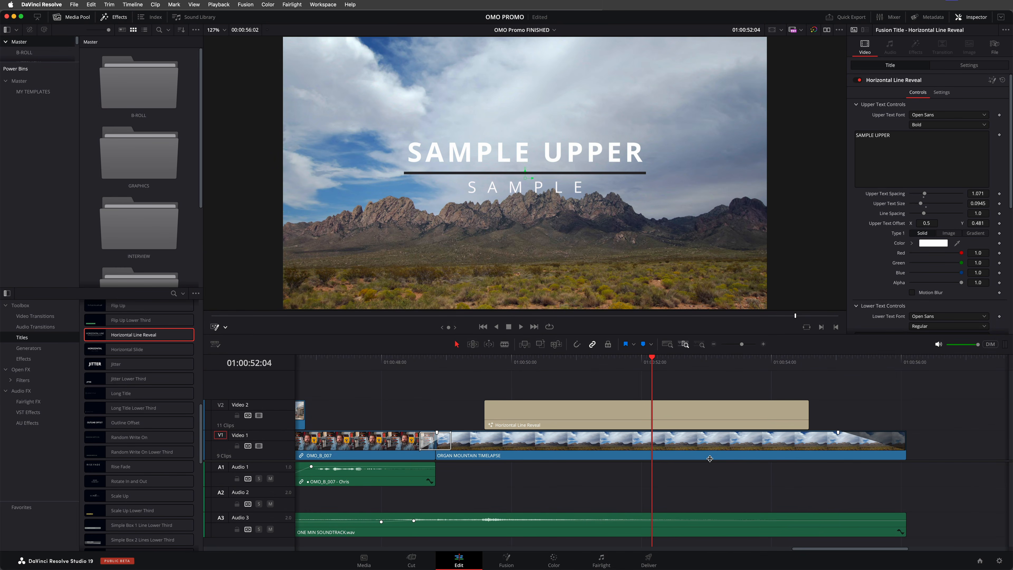
{"action": "left_click", "coordinate": [1001, 17]}
Replace the title's upper text with organmountainoutfitters.com and reduce its size to 0.0743
{"action": "triple_click", "coordinate": [898, 135]}
{"action": "type", "text": "organmounta"}
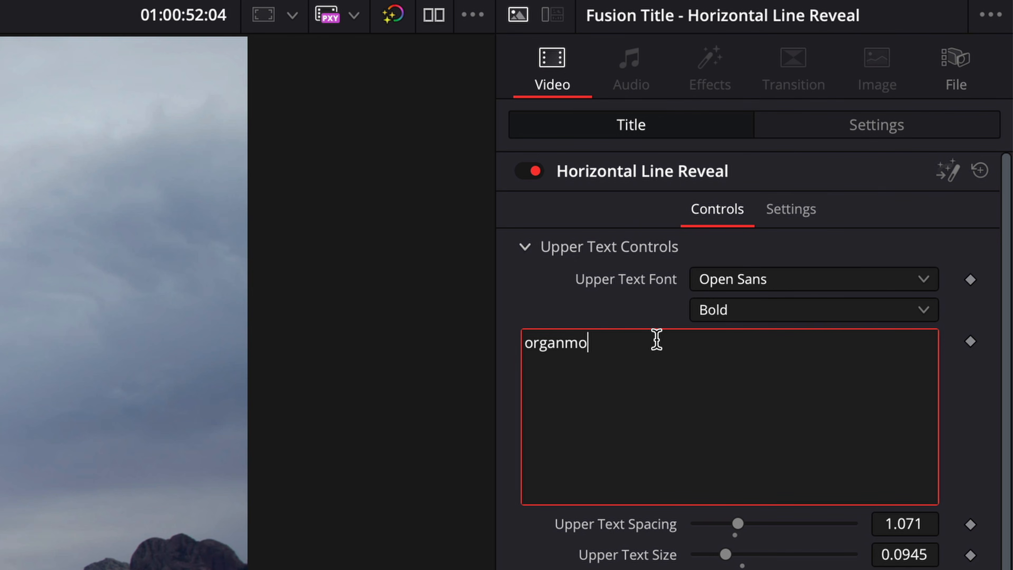
{"action": "type", "text": "inoutfitters.co"}
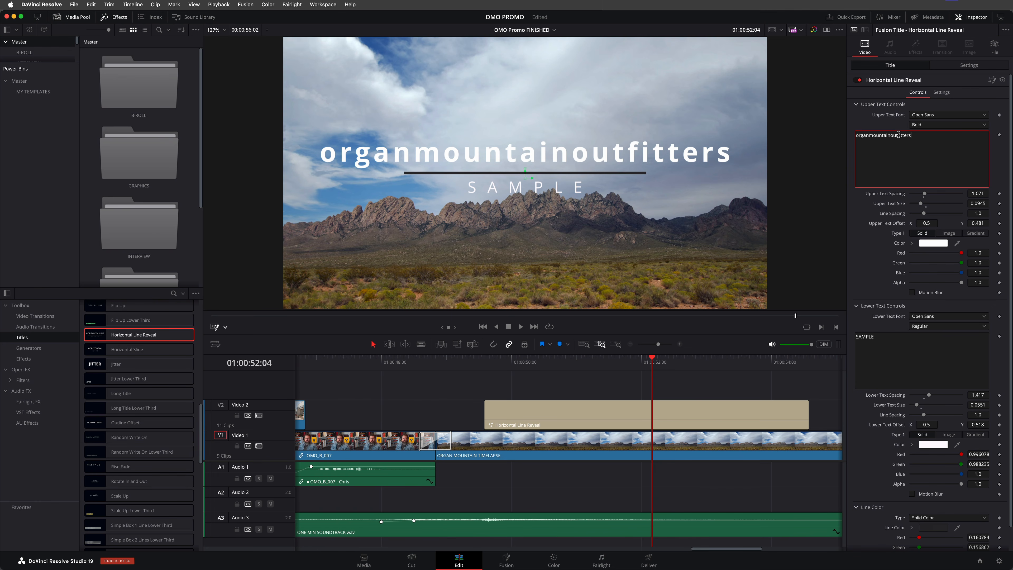
{"action": "type", "text": "m"}
{"action": "mouse_move", "coordinate": [975, 203]}
{"action": "left_mouse_down"}
{"action": "mouse_move", "coordinate": [950, 203]}
{"action": "mouse_move", "coordinate": [977, 206]}
{"action": "left_mouse_up"}
Fill the upper text with a gradient from orange (red 1.0, green 0.425) to yellow (green 0.945, blue 0.0)
{"action": "left_click", "coordinate": [977, 234]}
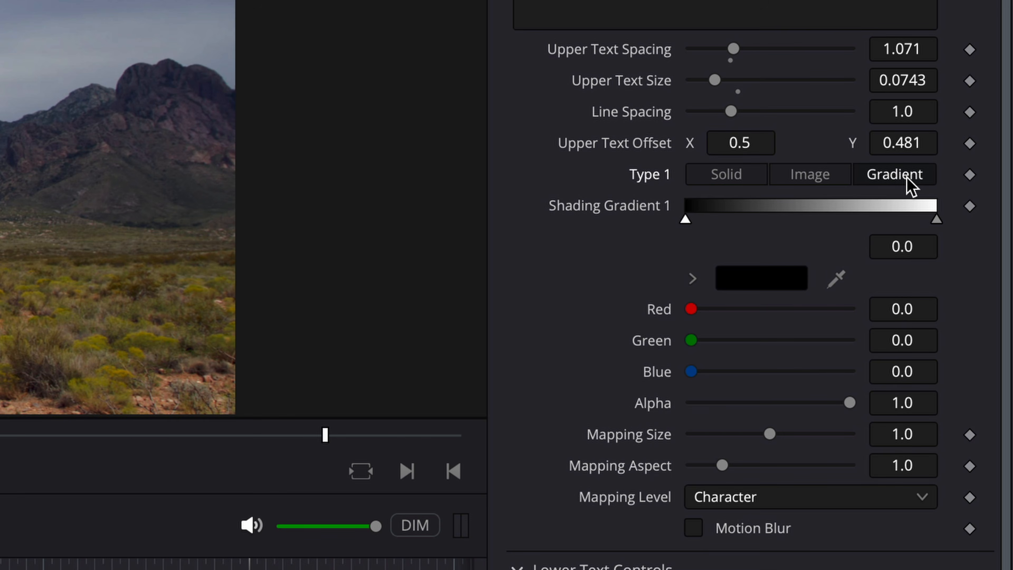
{"action": "left_click_drag", "start_coordinate": [691, 308], "coordinate": [858, 313]}
{"action": "left_click_drag", "start_coordinate": [693, 341], "coordinate": [761, 341]}
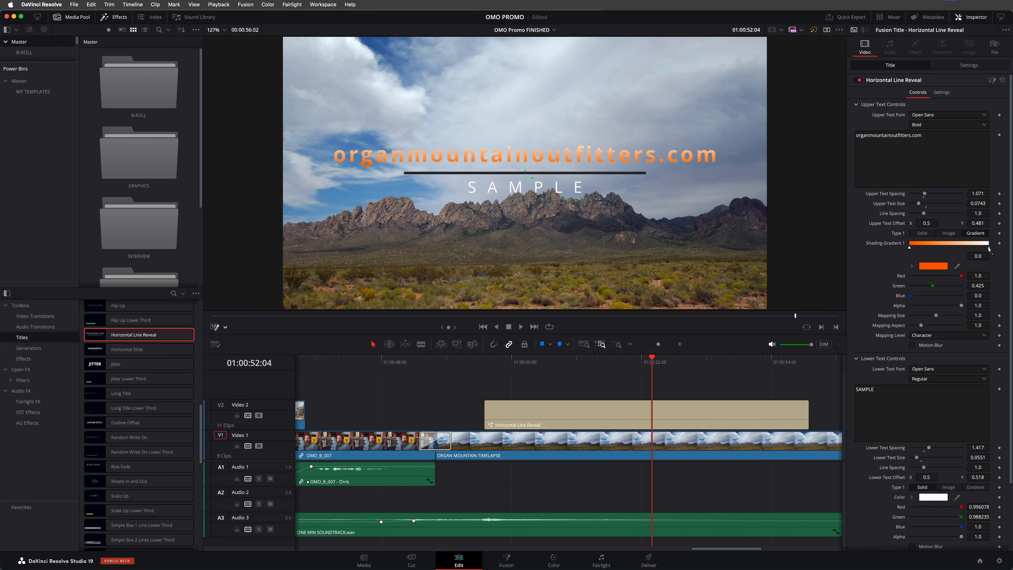
{"action": "left_click", "coordinate": [989, 248]}
{"action": "mouse_move", "coordinate": [960, 286]}
{"action": "left_mouse_down"}
{"action": "mouse_move", "coordinate": [910, 297]}
{"action": "mouse_move", "coordinate": [961, 288]}
{"action": "left_mouse_up"}
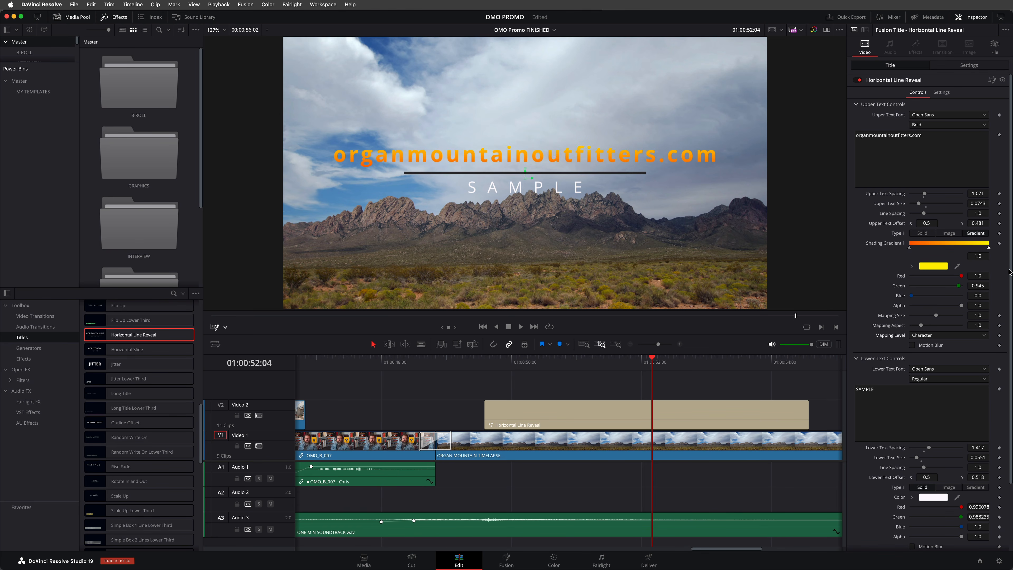
Change the lower text to #experiencethesouthwest and set its spacing to 1.099
{"action": "scroll", "coordinate": [1009, 273], "scroll_direction": "down", "scroll_amount": 4}
{"action": "double_click", "coordinate": [887, 317]}
{"action": "type", "text": "#expe"}
{"action": "type", "text": "riencethesouthwest"}
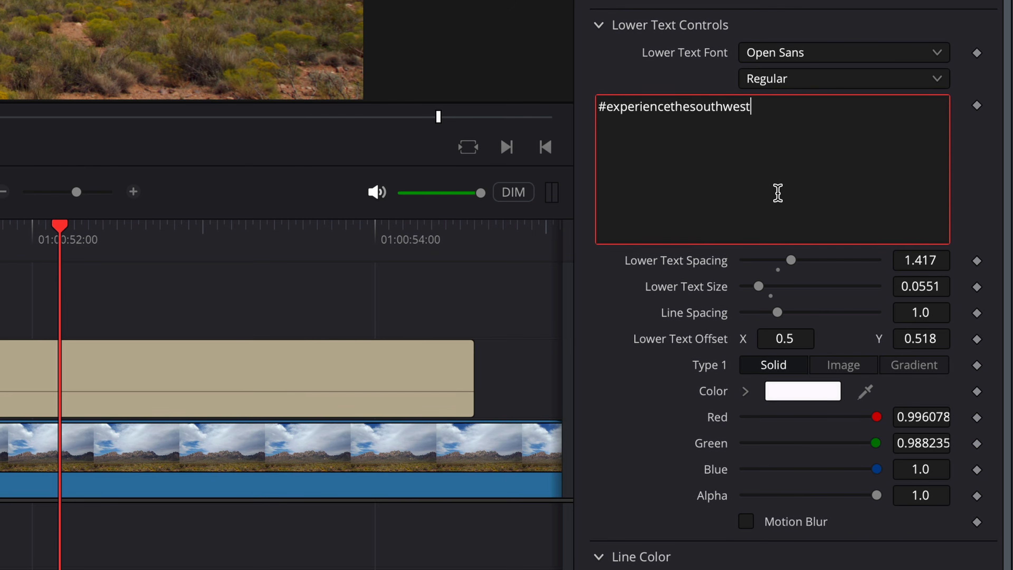
{"action": "left_click_drag", "start_coordinate": [975, 369], "coordinate": [970, 369]}
{"action": "left_click_drag", "start_coordinate": [921, 260], "coordinate": [859, 260]}
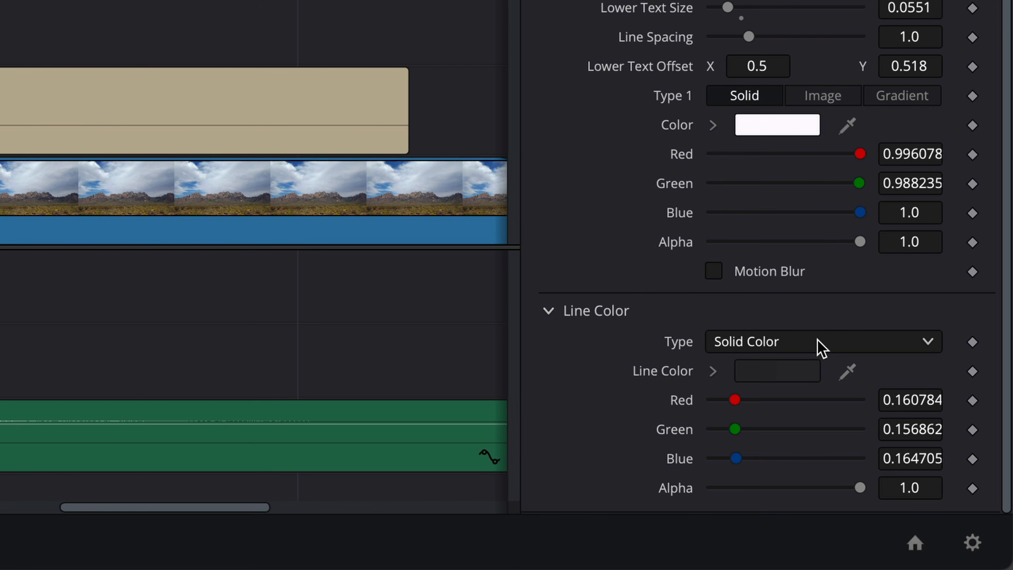
Set the line colour type to Gradient and make its start orange with red 1.0 and green 0.52
{"action": "left_click", "coordinate": [947, 493]}
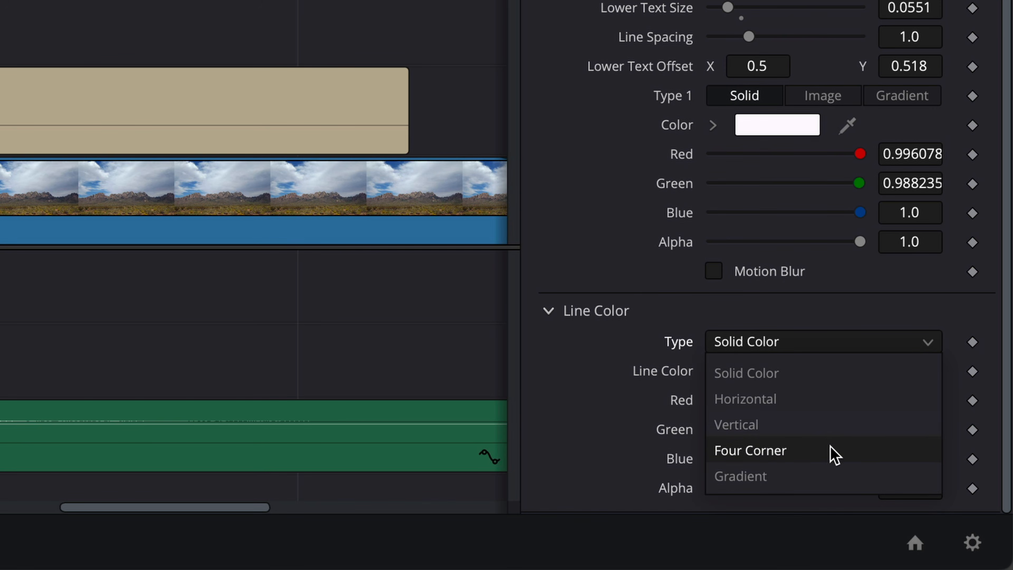
{"action": "left_click", "coordinate": [835, 473]}
{"action": "scroll", "coordinate": [699, 390], "scroll_direction": "down", "scroll_amount": 5}
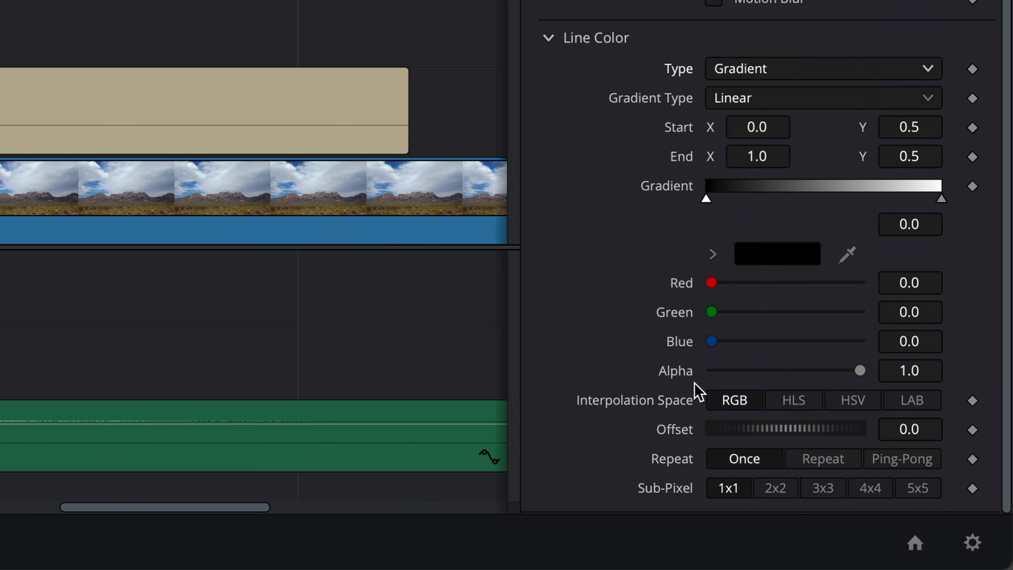
{"action": "left_click", "coordinate": [706, 198]}
{"action": "left_click_drag", "start_coordinate": [712, 283], "coordinate": [829, 283]}
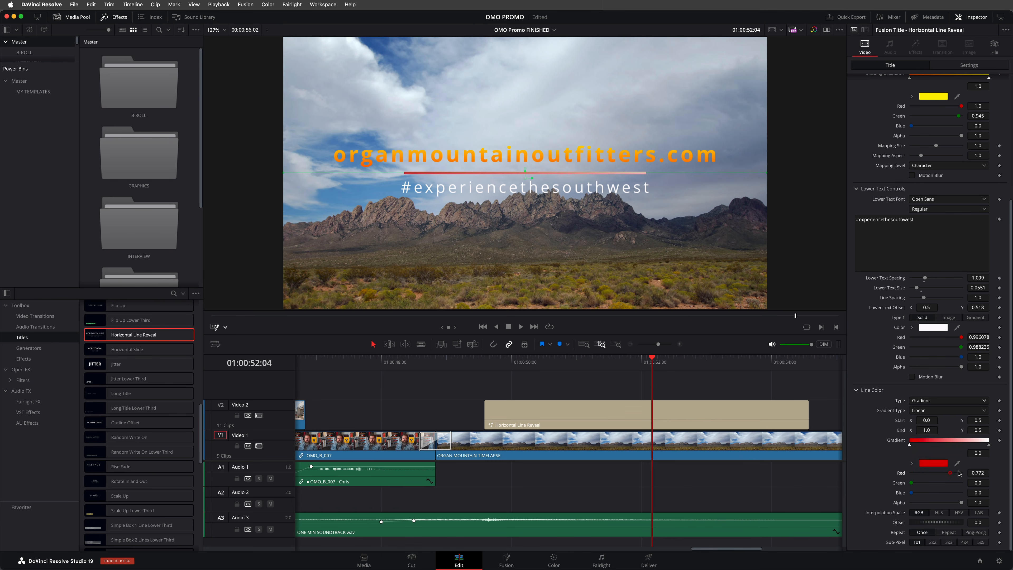
{"action": "left_click_drag", "start_coordinate": [959, 473], "coordinate": [939, 484]}
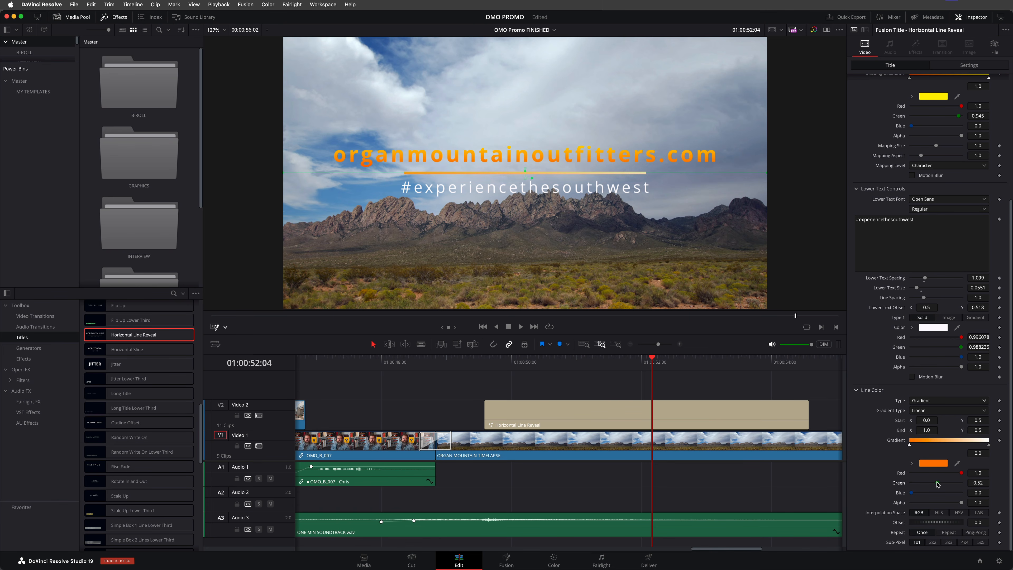
Make the line gradient's end yellow with green 0.913 and blue 0.0, and move the orange stop to about 0.264
{"action": "left_click", "coordinate": [989, 445]}
{"action": "left_click_drag", "start_coordinate": [959, 494], "coordinate": [910, 494]}
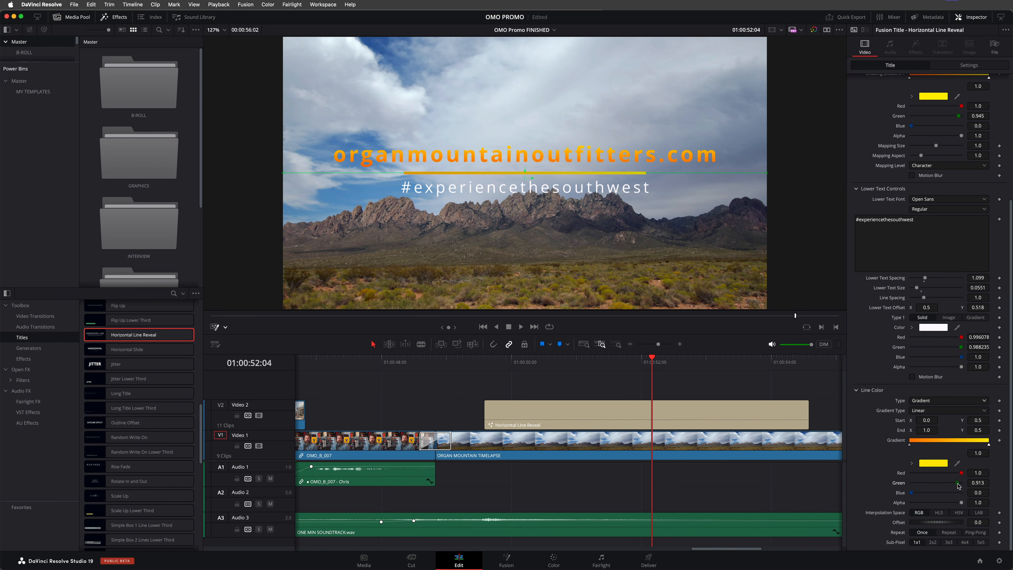
{"action": "left_click", "coordinate": [910, 446]}
{"action": "left_click_drag", "start_coordinate": [922, 449], "coordinate": [932, 449]}
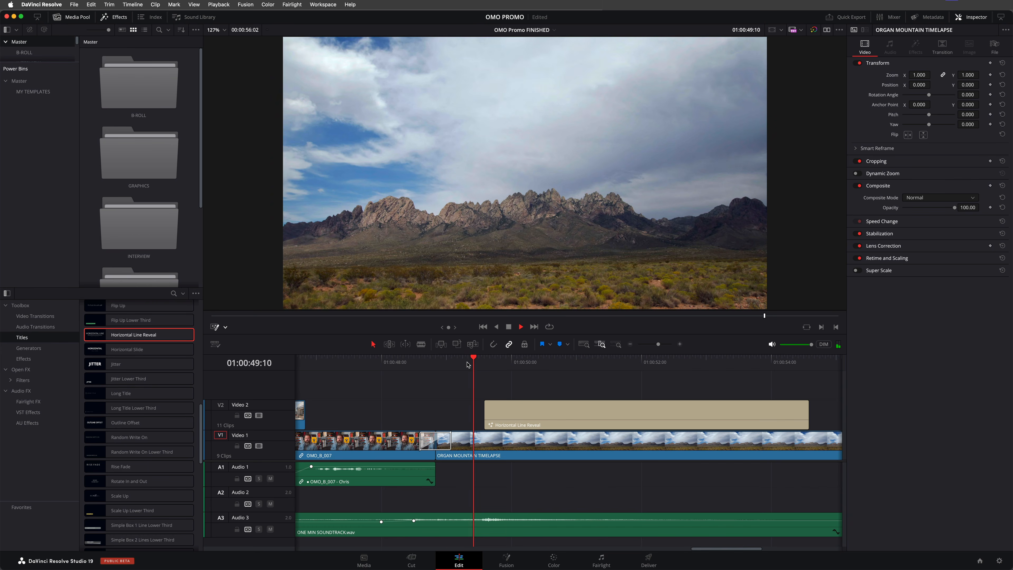
Play the customized title through its entrance and exit, and park the playhead at 01:00:54:11
{"action": "key", "text": "space"}
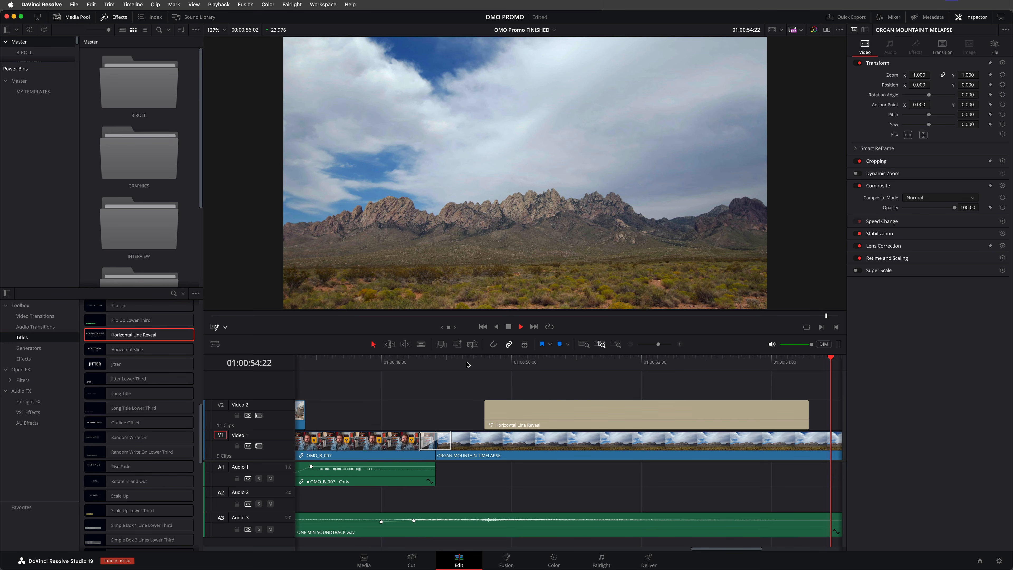
{"action": "left_click_drag", "start_coordinate": [820, 364], "coordinate": [803, 366]}
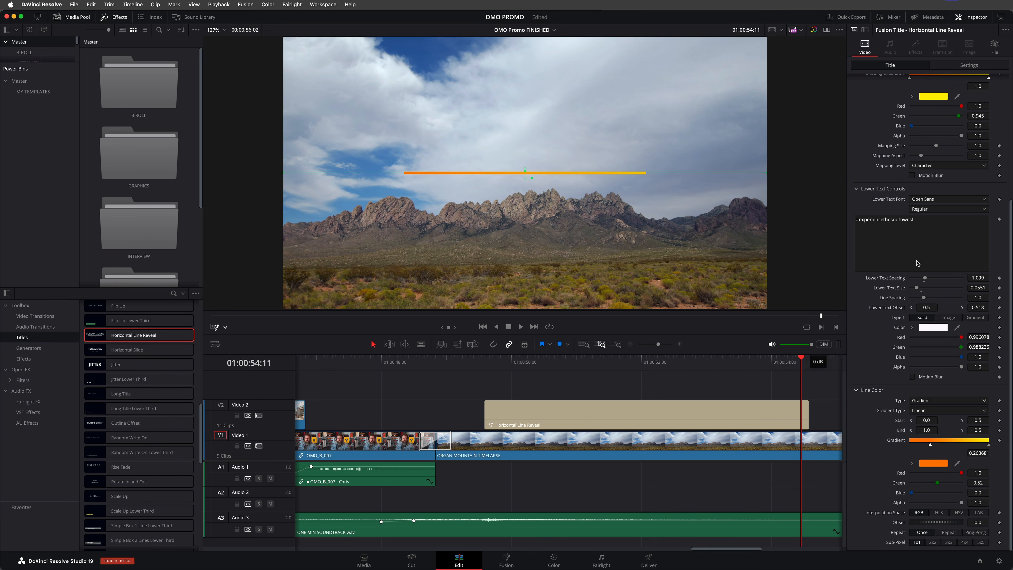
Open the title on the Fusion page, expand the HorizontalLineReveal group and select the upperText_1_1_1 node
{"action": "scroll", "coordinate": [955, 225], "scroll_direction": "up", "scroll_amount": 10}
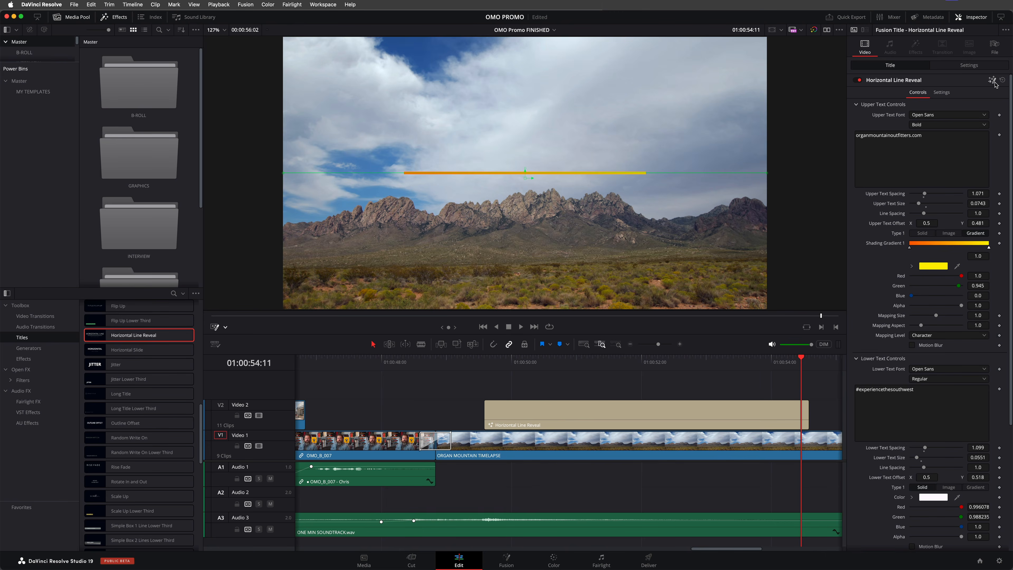
{"action": "left_click", "coordinate": [952, 238]}
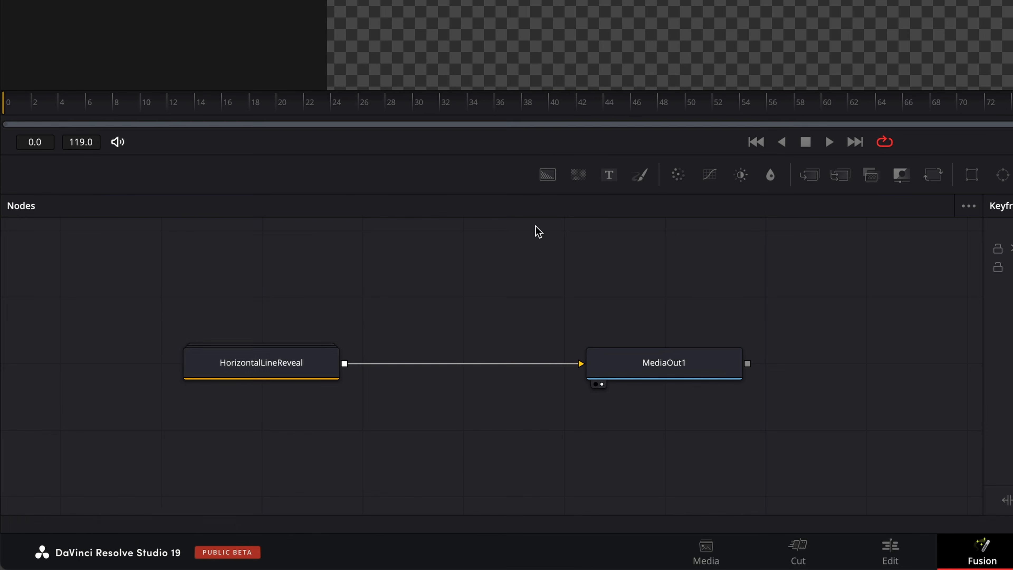
{"action": "left_click", "coordinate": [124, 467]}
{"action": "double_click", "coordinate": [124, 467]}
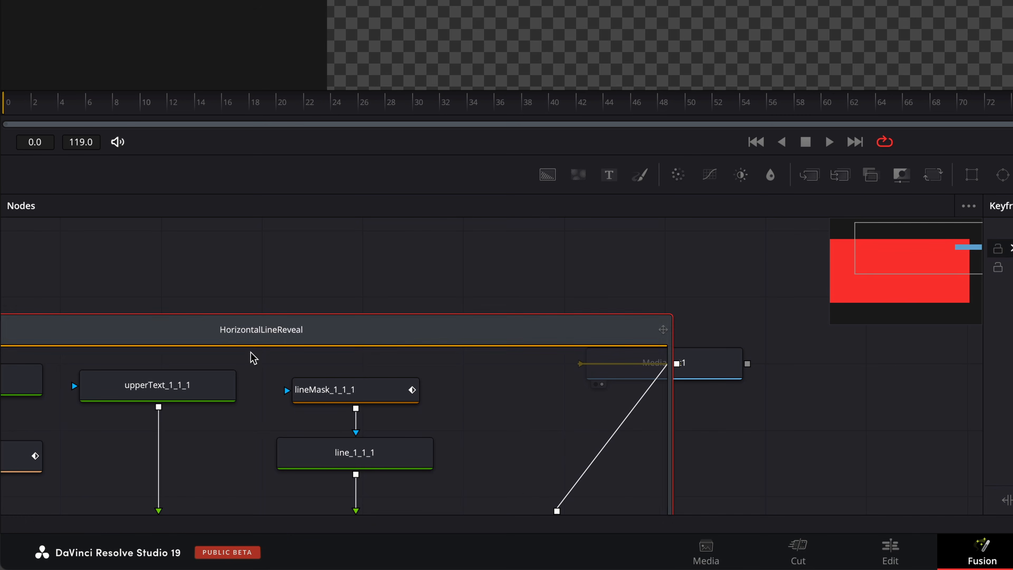
{"action": "left_click_drag", "start_coordinate": [274, 331], "coordinate": [449, 237]}
{"action": "left_click", "coordinate": [371, 305]}
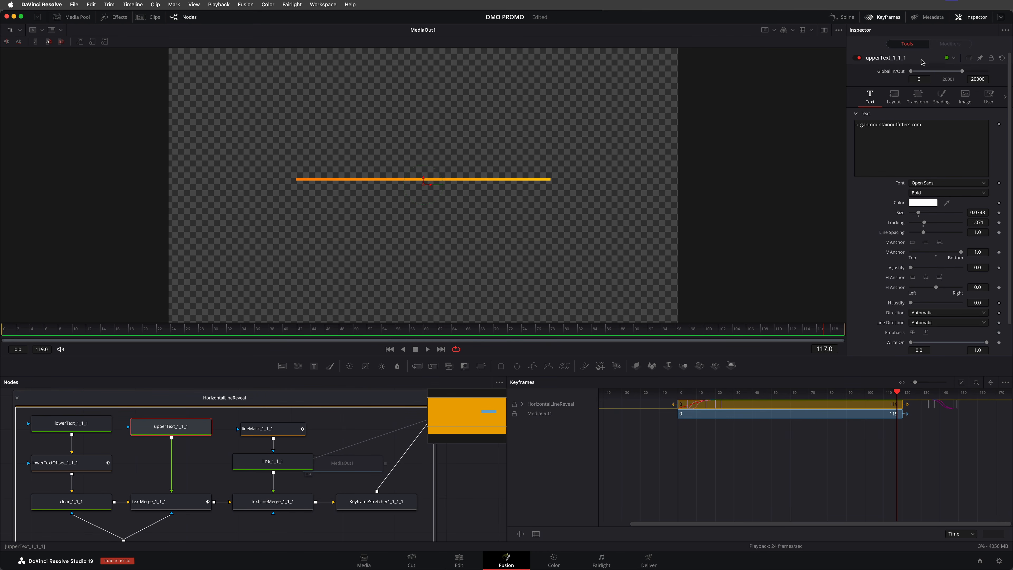
Open the upper text's shading controls, go to frame 59 and set the gradient's Mapping Angle to about -39.1
{"action": "left_click", "coordinate": [941, 96]}
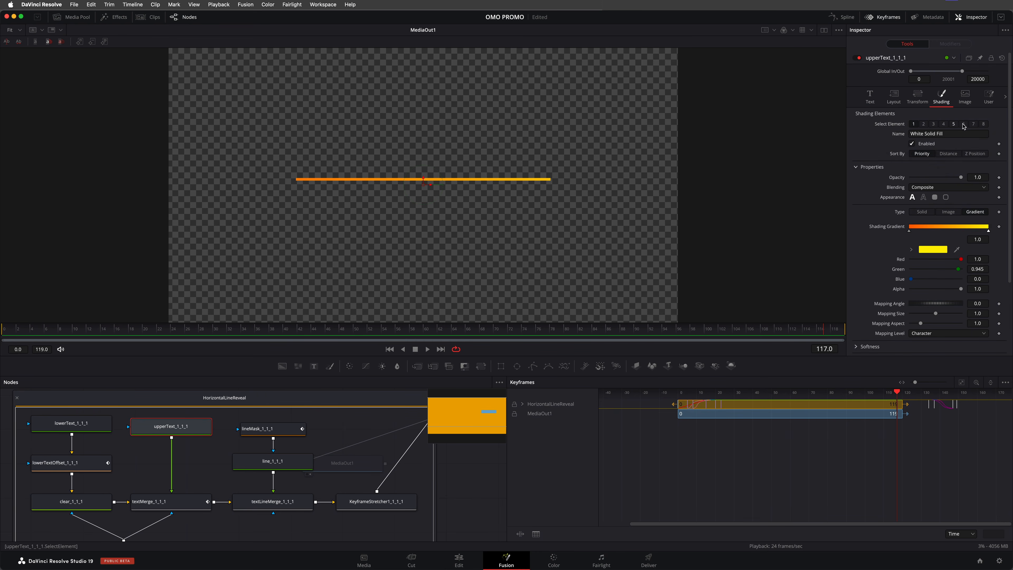
{"action": "scroll", "coordinate": [1004, 138], "scroll_direction": "down", "scroll_amount": 3}
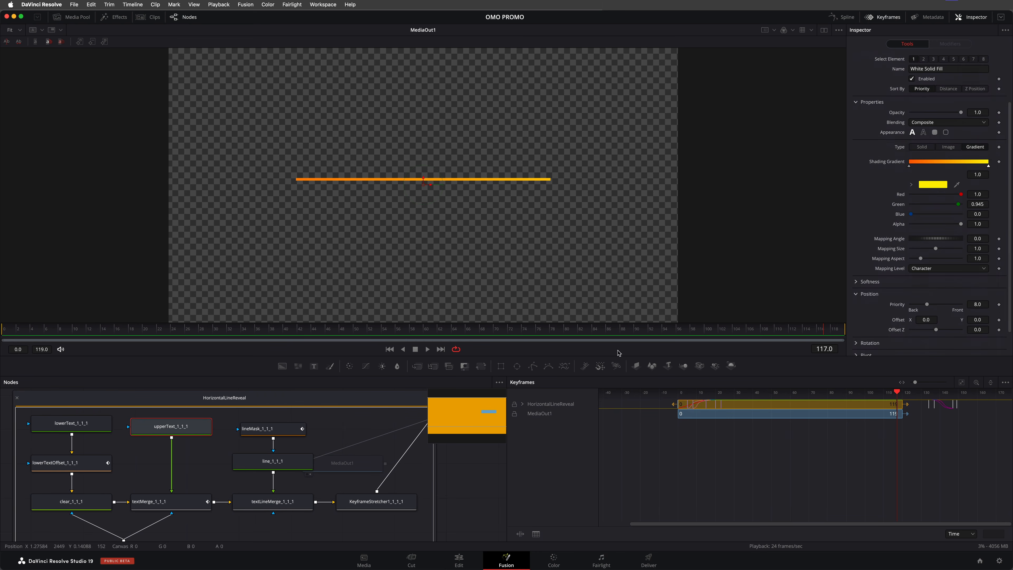
{"action": "left_click", "coordinate": [418, 330]}
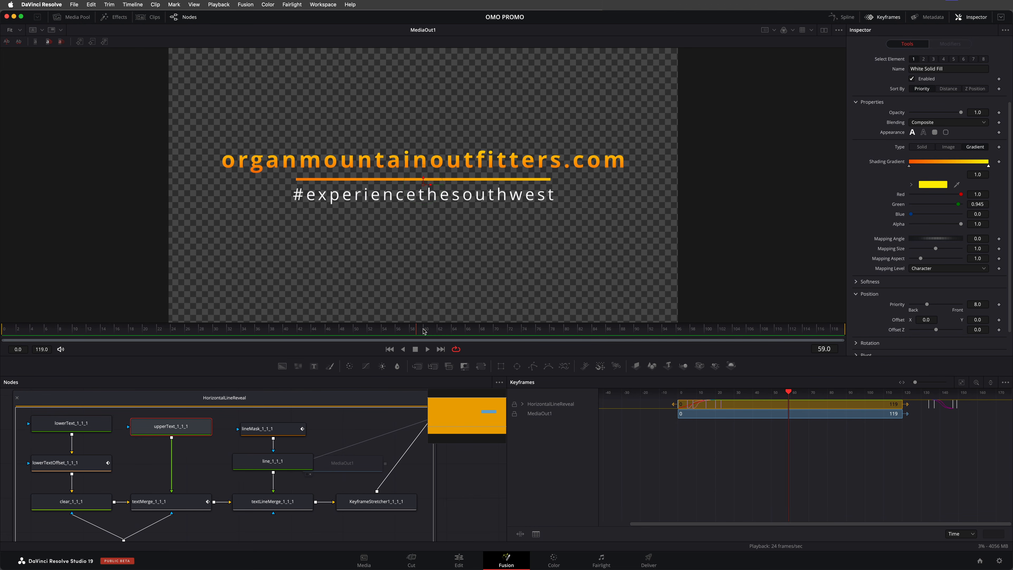
{"action": "mouse_move", "coordinate": [931, 240]}
{"action": "left_mouse_down"}
{"action": "mouse_move", "coordinate": [942, 240]}
{"action": "mouse_move", "coordinate": [926, 239]}
{"action": "left_mouse_up"}
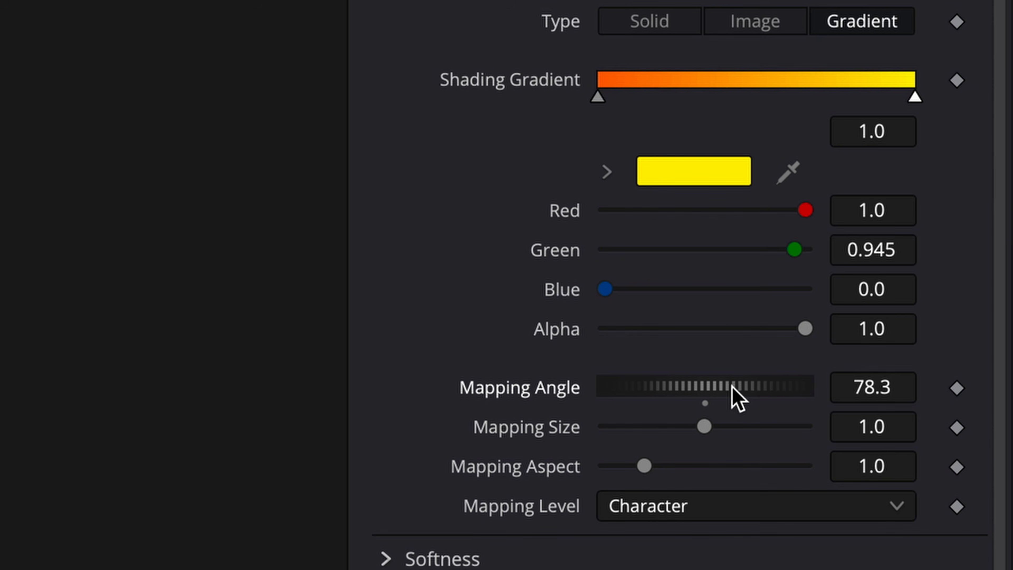
{"action": "left_click_drag", "start_coordinate": [667, 389], "coordinate": [664, 389]}
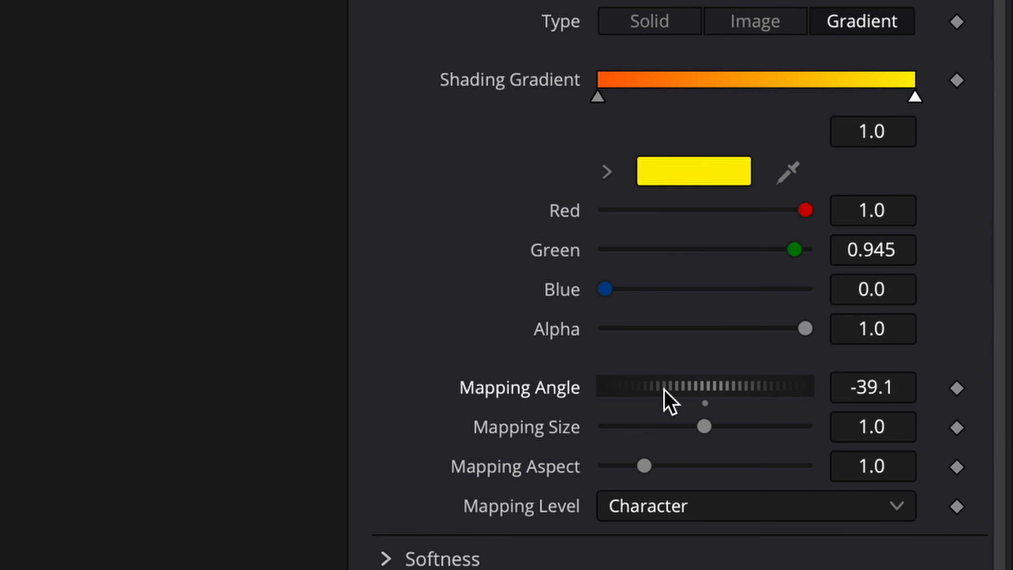
Set the gradient's Mapping Level to Text and fine-tune its Mapping Angle
{"action": "left_click", "coordinate": [678, 505]}
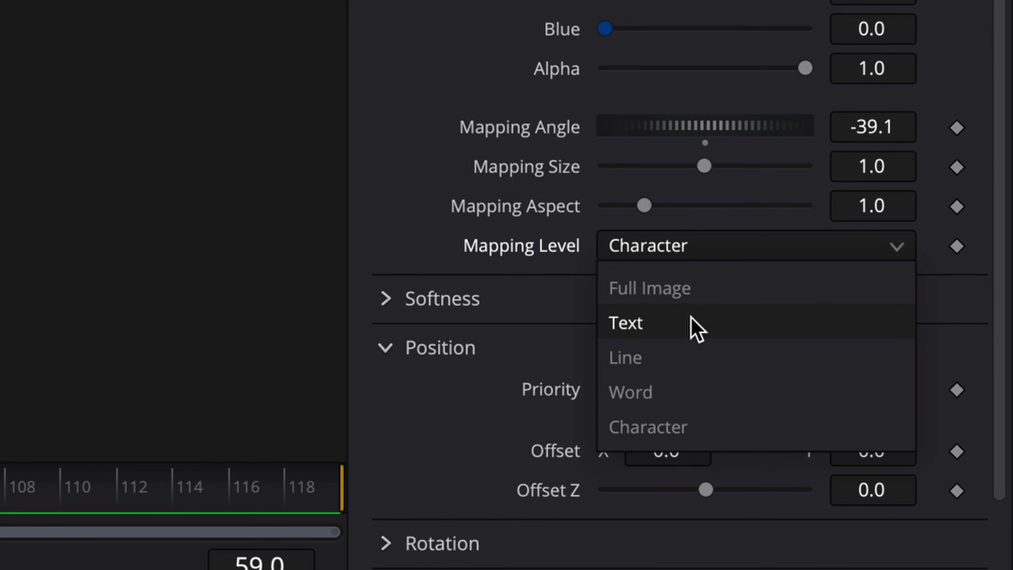
{"action": "left_click", "coordinate": [692, 321]}
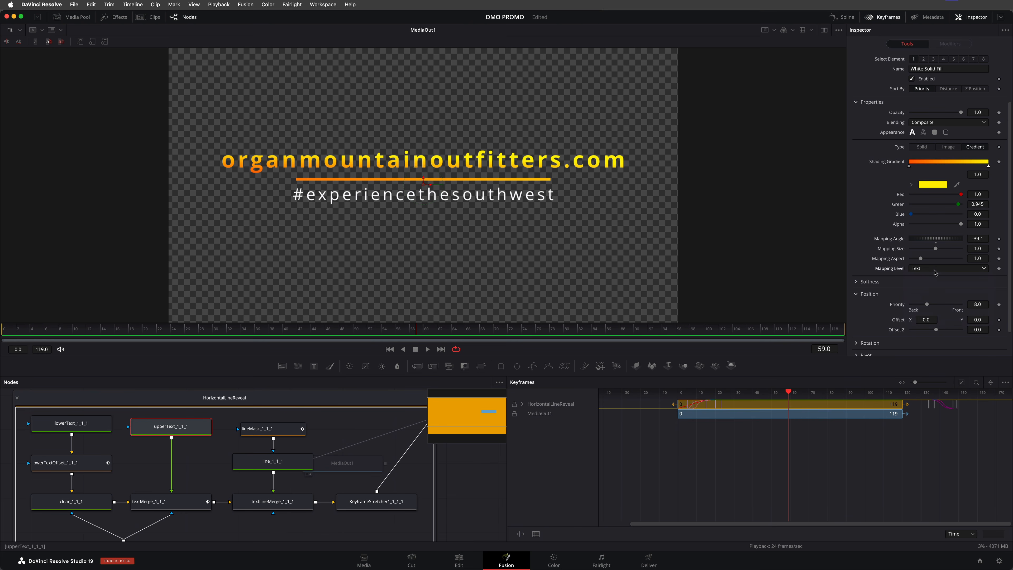
{"action": "left_click_drag", "start_coordinate": [937, 239], "coordinate": [932, 239]}
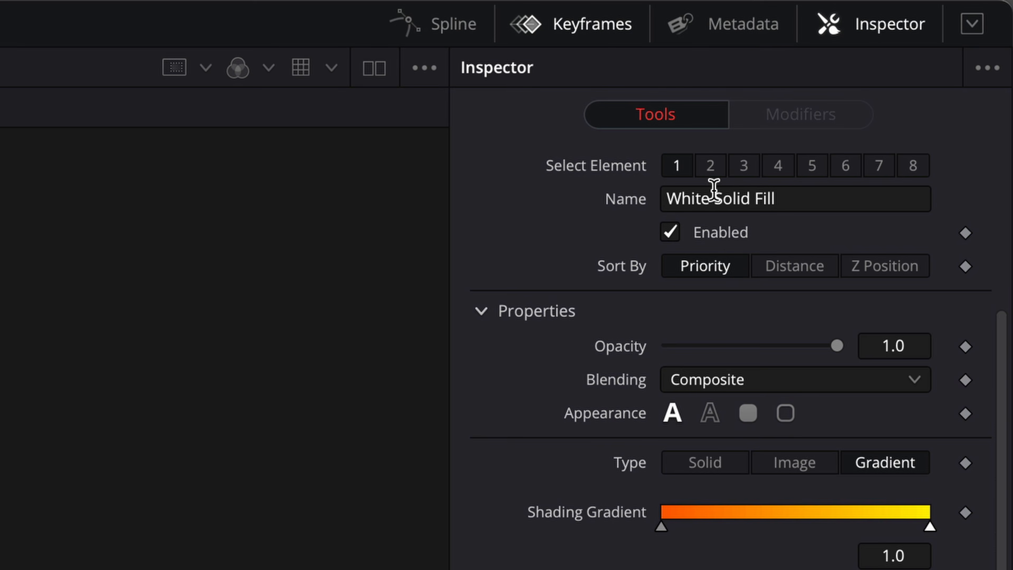
Enable shading element 2, Red Outline, on the upper text
{"action": "left_click", "coordinate": [711, 167]}
{"action": "left_click", "coordinate": [674, 234]}
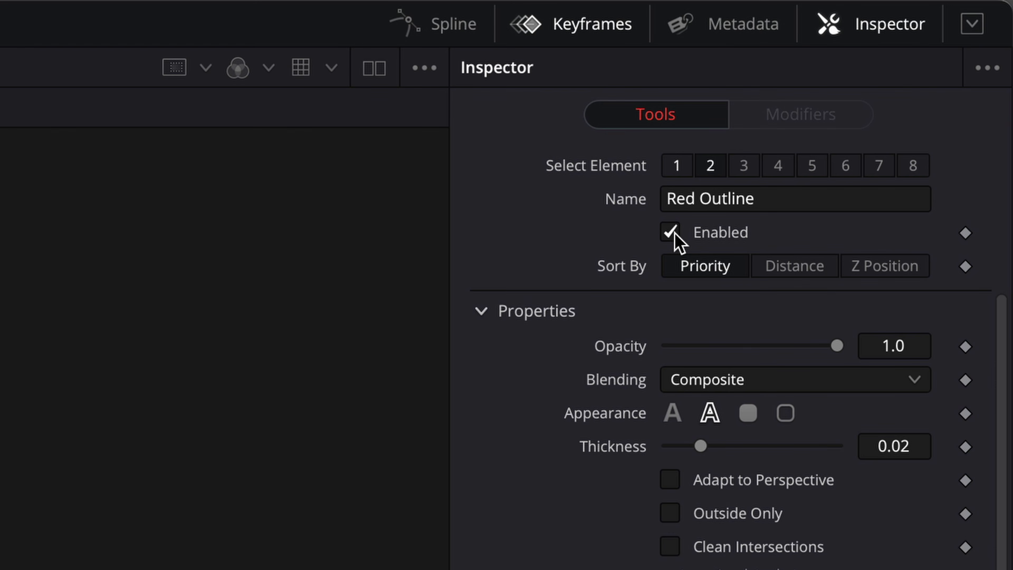
Expand the HorizontalLineReveal group and its lineMask_1_1_1 node in the Keyframes editor down to the Width animation
{"action": "left_click_drag", "start_coordinate": [838, 200], "coordinate": [600, 202]}
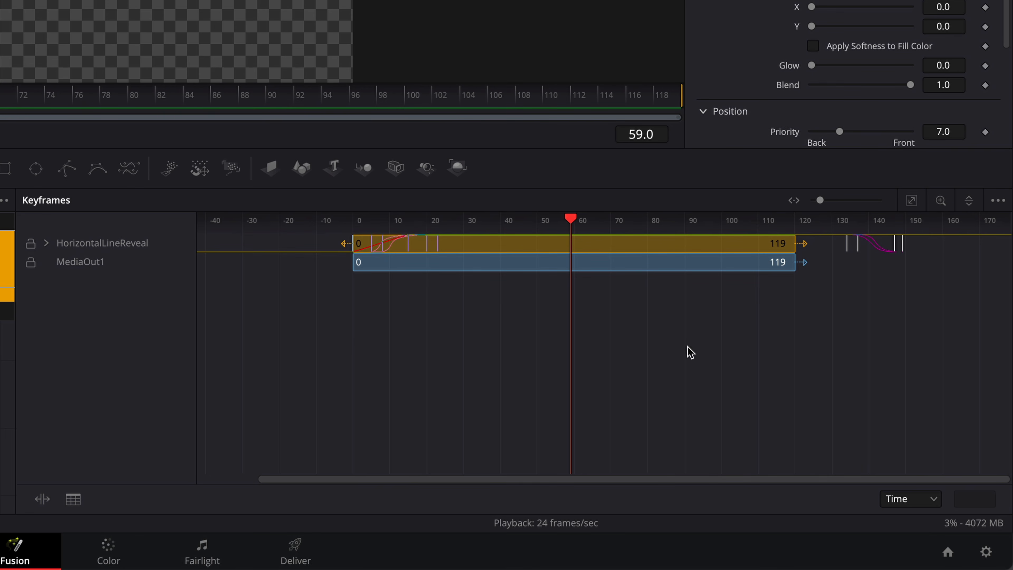
{"action": "left_click", "coordinate": [47, 243]}
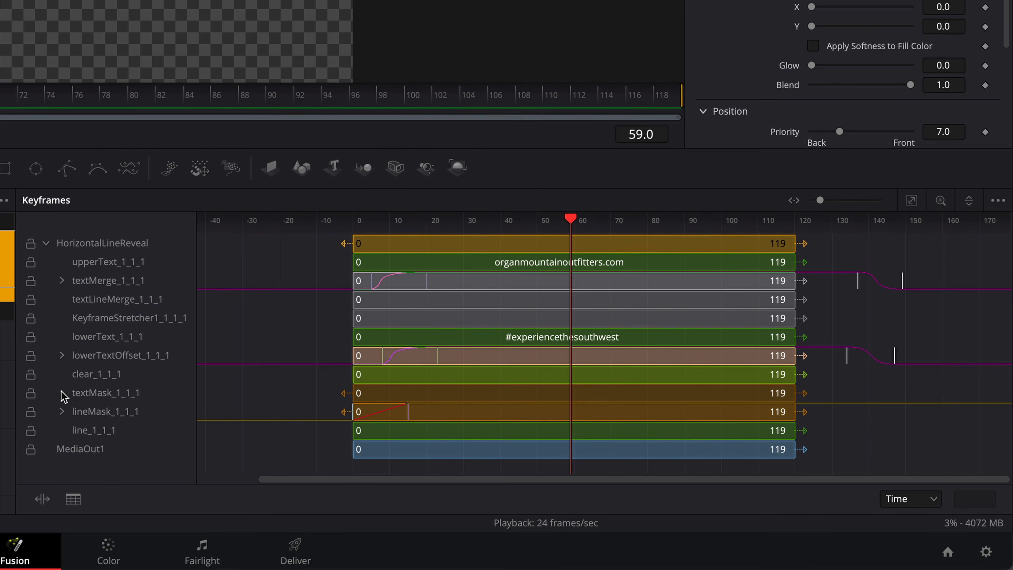
{"action": "left_click", "coordinate": [62, 411]}
{"action": "left_click", "coordinate": [105, 434]}
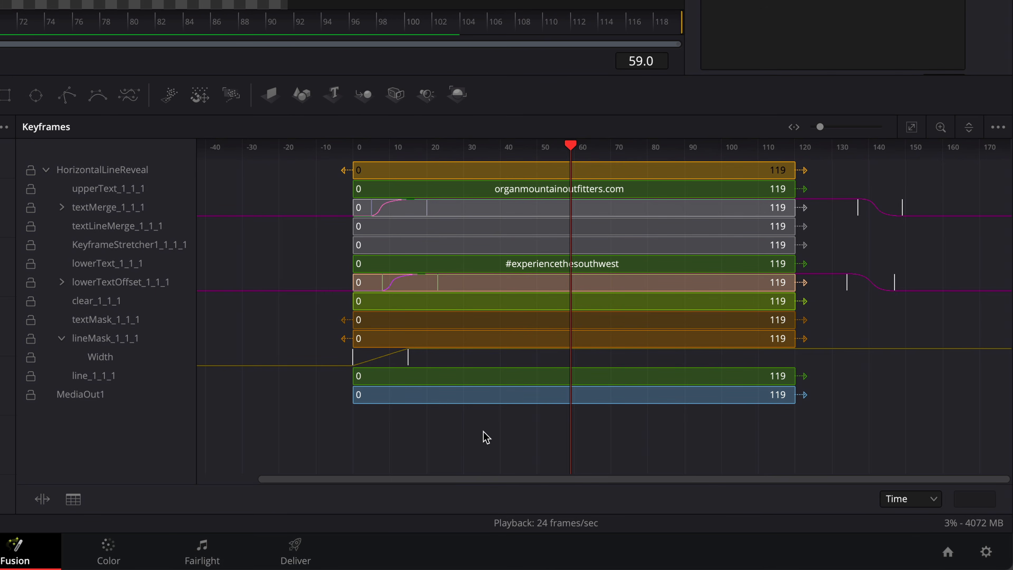
Copy all of lineMask_1_1_1's Width keyframes and paste them at frame 134
{"action": "left_click_drag", "start_coordinate": [573, 146], "coordinate": [848, 163]}
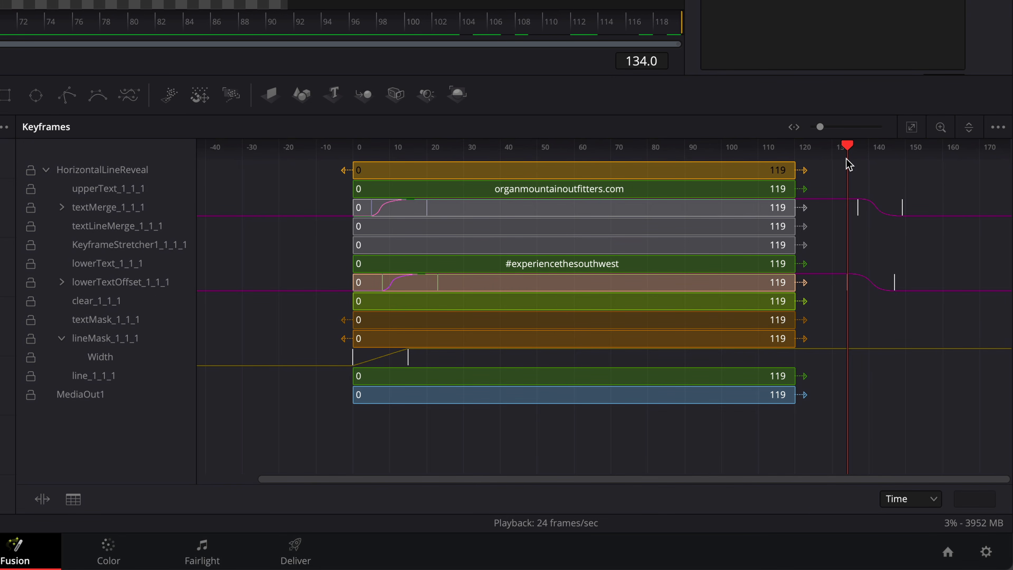
{"action": "left_click", "coordinate": [168, 245]}
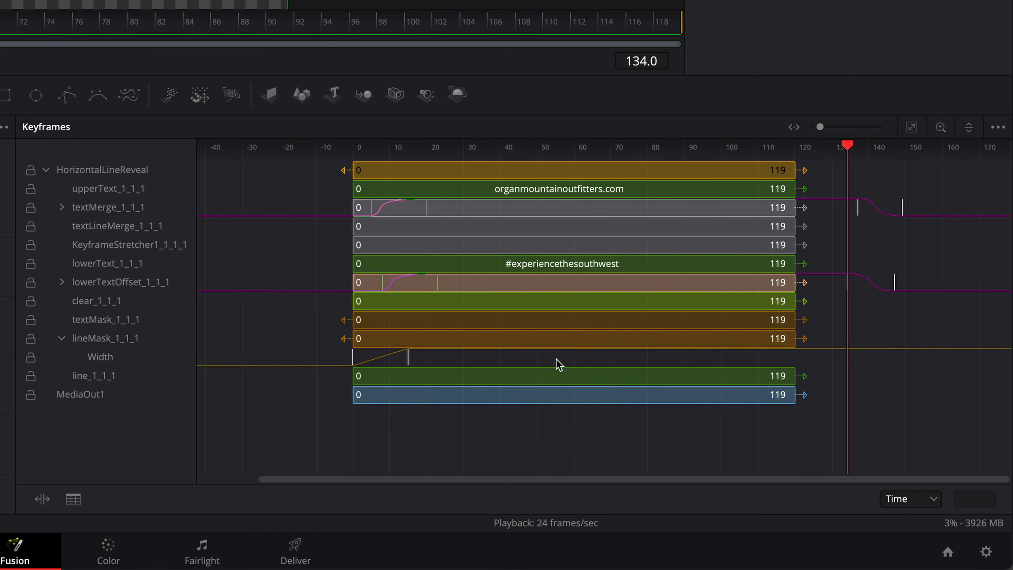
{"action": "right_click", "coordinate": [559, 364]}
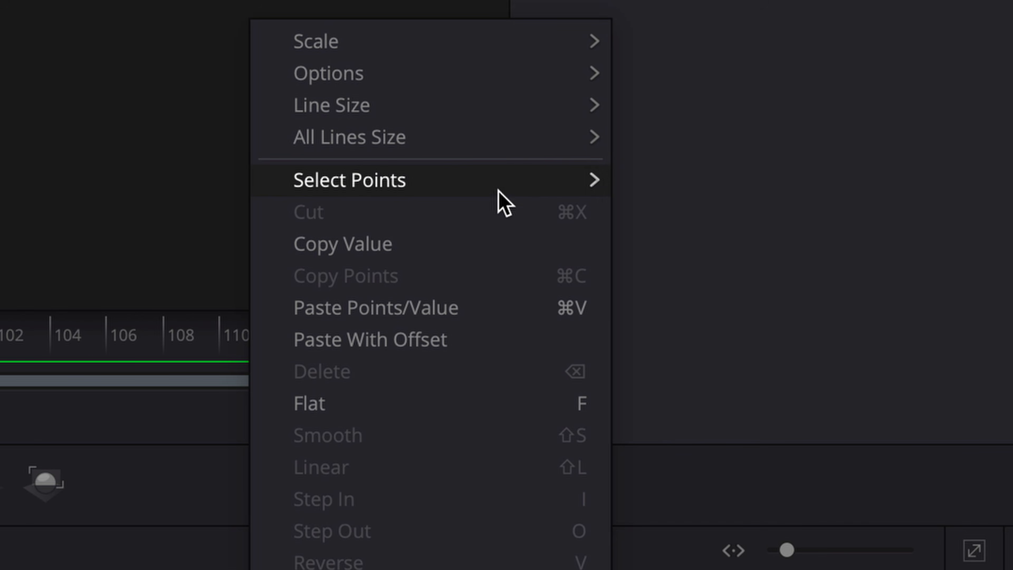
{"action": "mouse_move", "coordinate": [681, 0]}
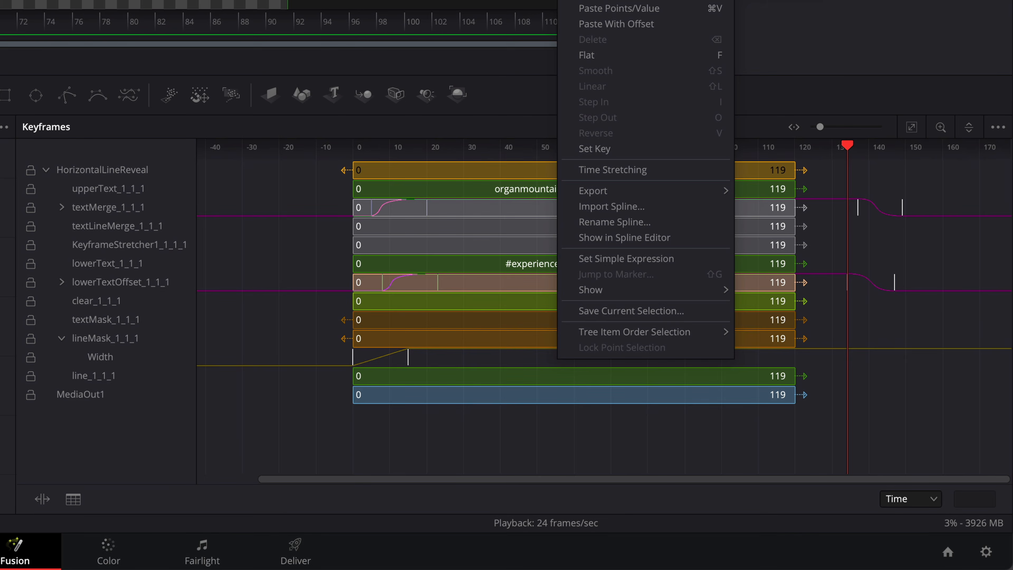
{"action": "left_click", "coordinate": [761, 220]}
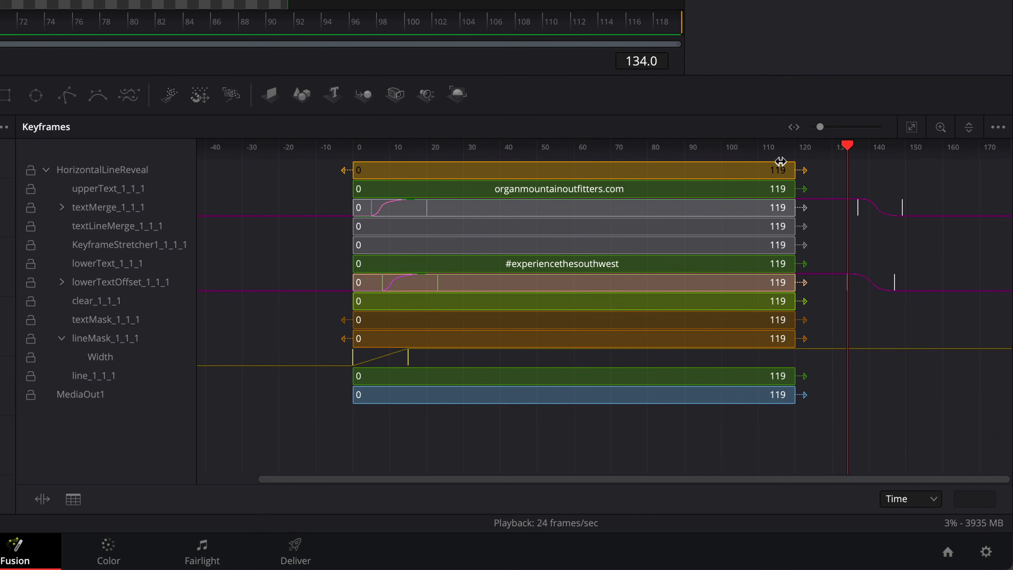
{"action": "left_click", "coordinate": [833, 361]}
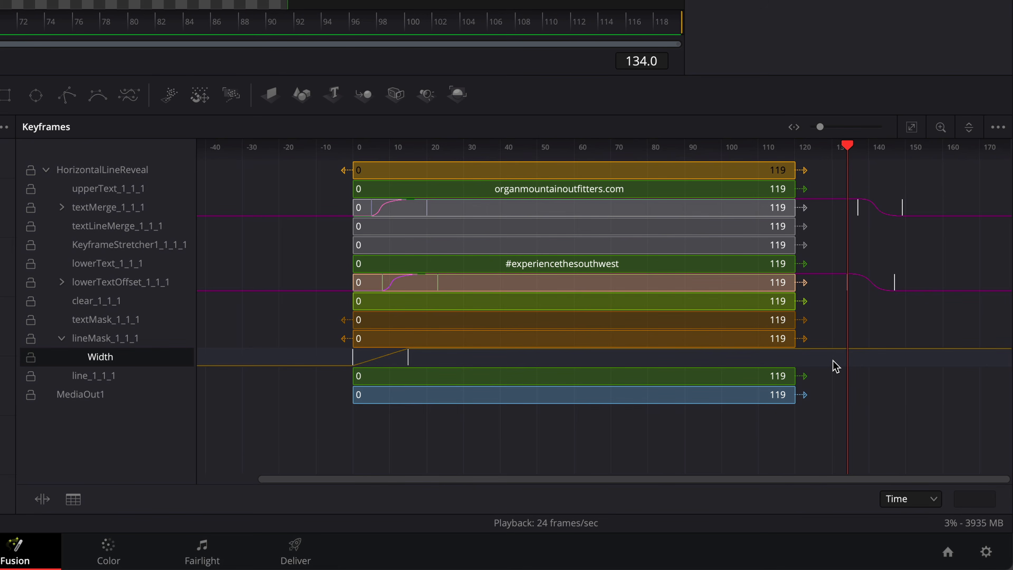
{"action": "key", "text": "ctrl+v"}
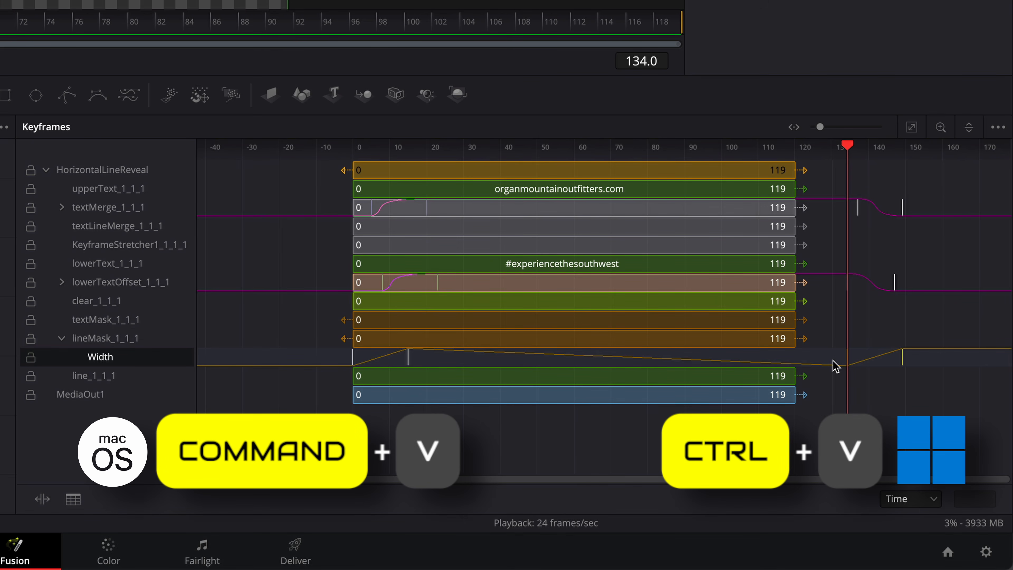
Reverse the pasted Width keyframes and scrub to frame 119 to check the line's exit animation
{"action": "right_click", "coordinate": [905, 363]}
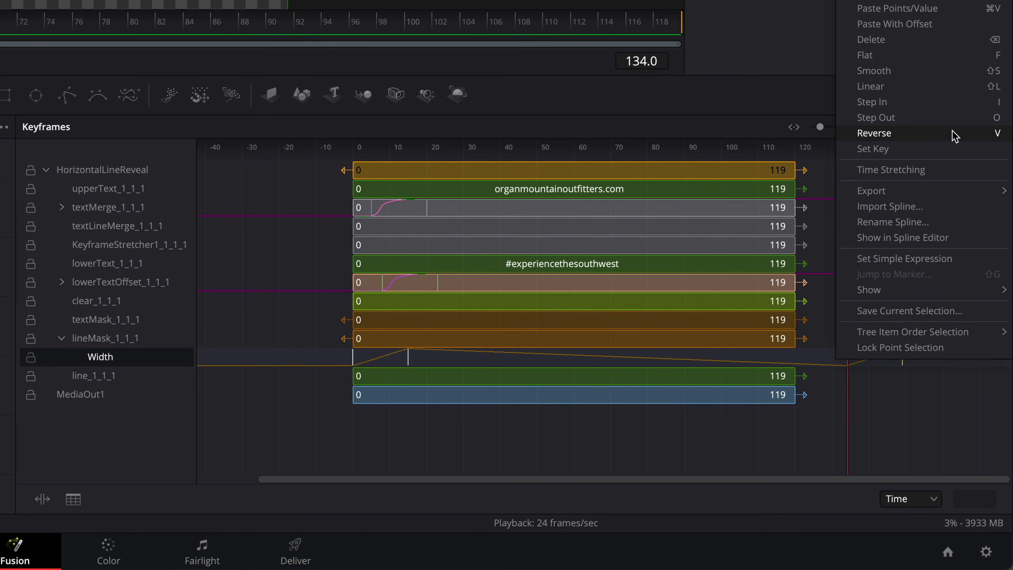
{"action": "left_click", "coordinate": [874, 133]}
{"action": "left_click_drag", "start_coordinate": [712, 294], "coordinate": [838, 296]}
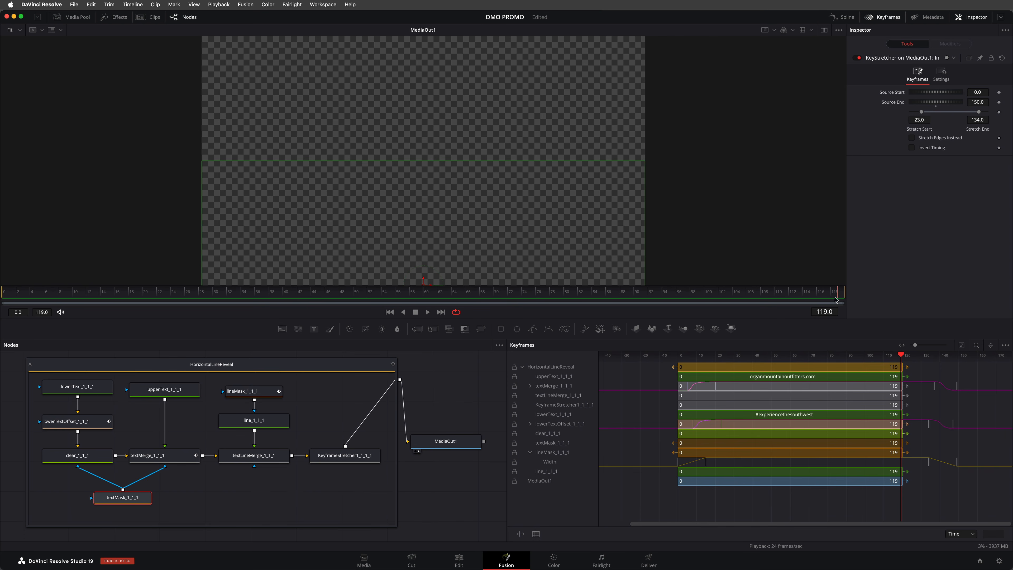
Return to the Edit page and play the timeline from just before the Horizontal Line Reveal title to review it
{"action": "left_click", "coordinate": [460, 560]}
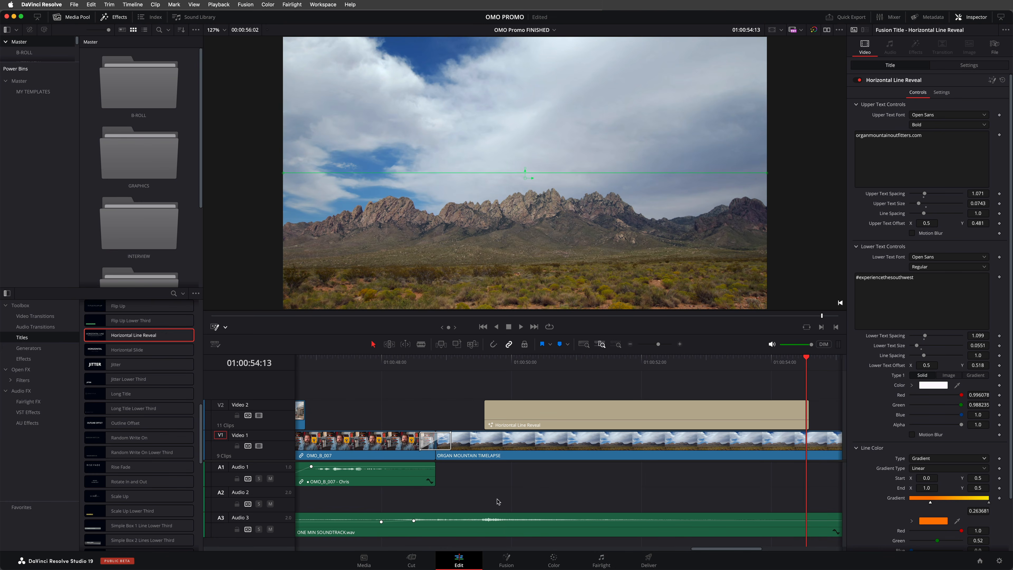
{"action": "left_click", "coordinate": [472, 362]}
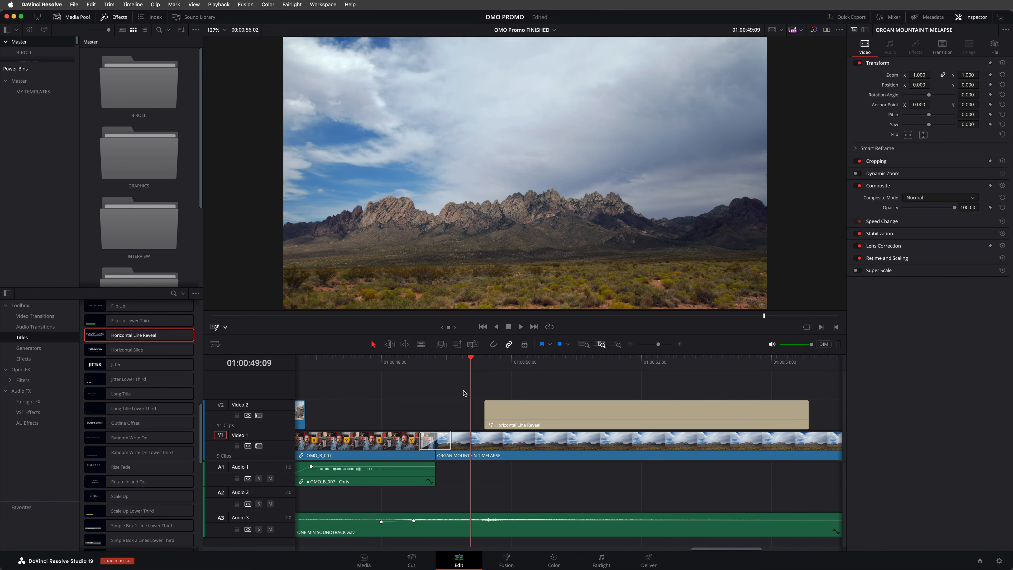
{"action": "key", "text": "space"}
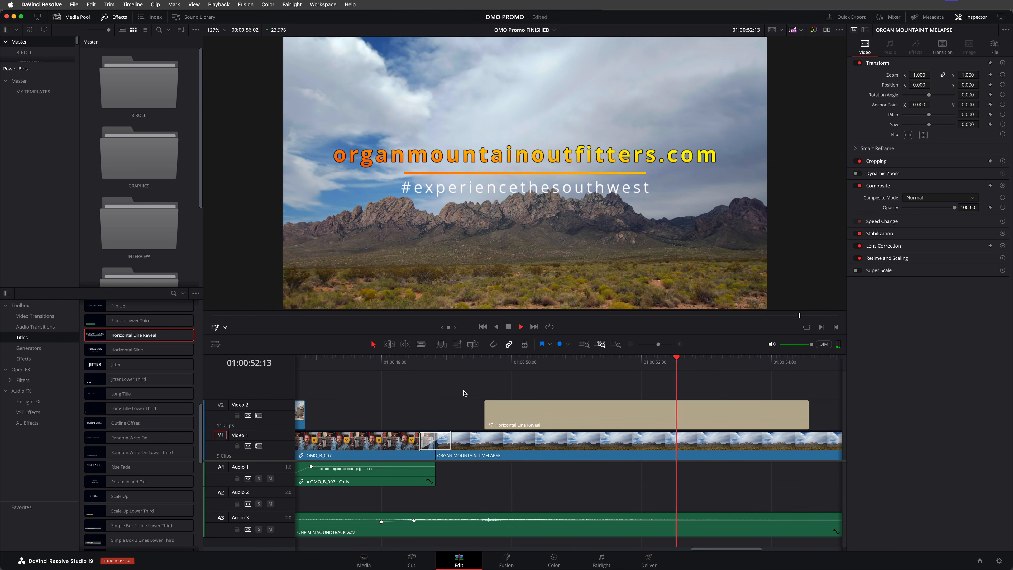
{"action": "key", "text": "space"}
Store the customized title clip in the MY TEMPLATES power bin and rename it Horizontal Line Reveal FIXED
{"action": "left_click_drag", "start_coordinate": [96, 121], "coordinate": [101, 333]}
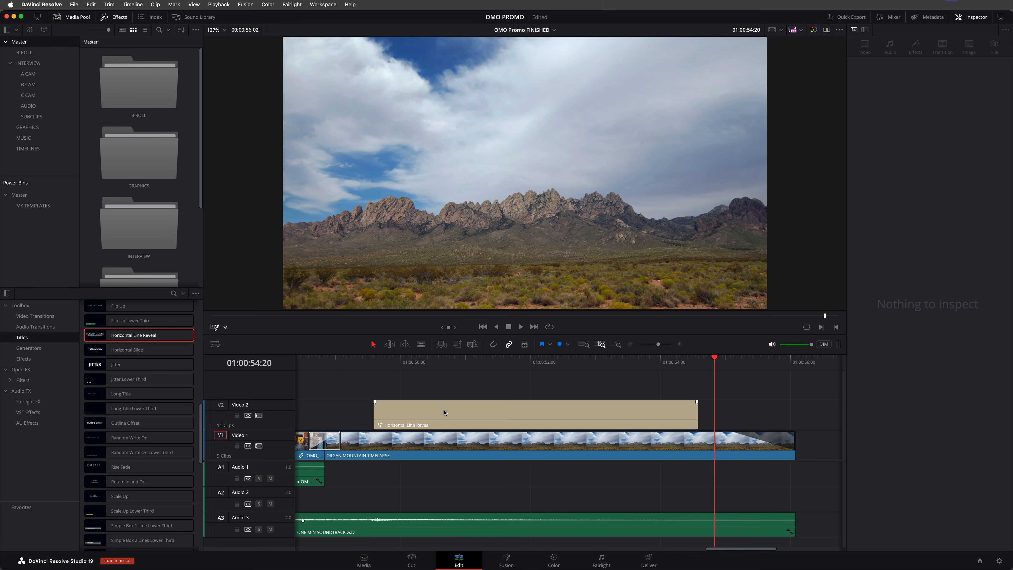
{"action": "left_click_drag", "start_coordinate": [443, 412], "coordinate": [43, 211]}
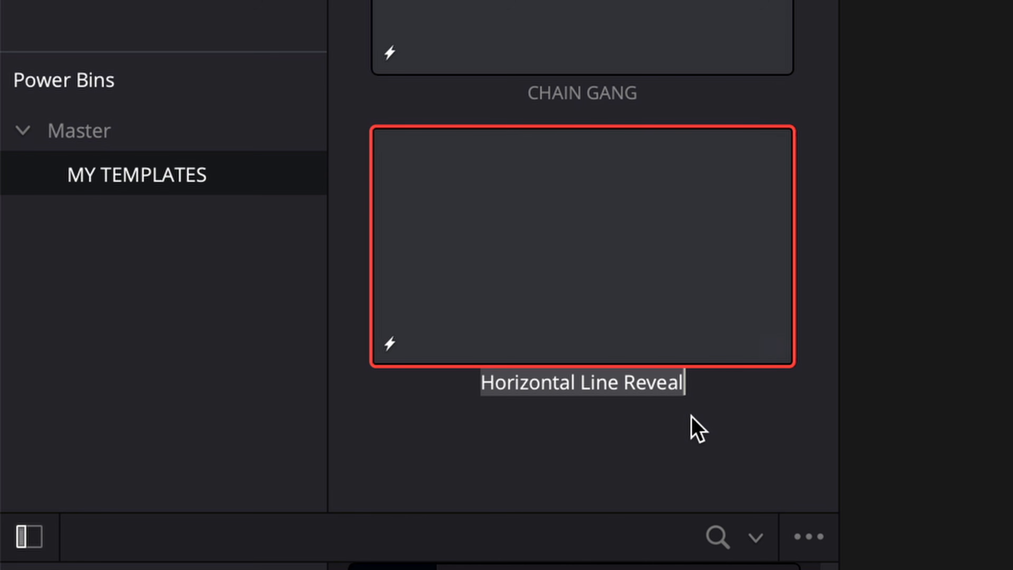
{"action": "key", "text": "Right"}
{"action": "type", "text": "FIXED"}
{"action": "key", "text": "Return"}
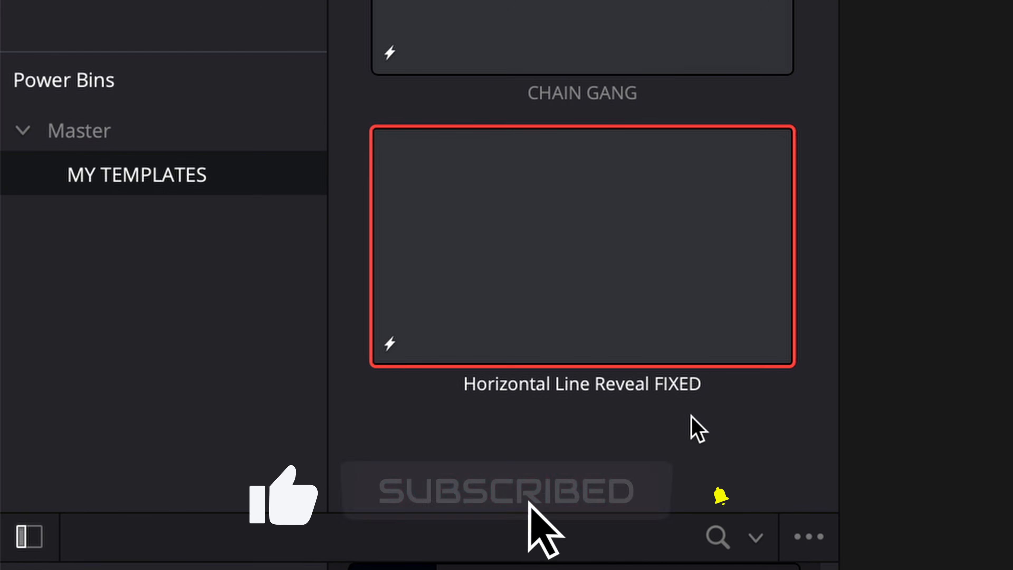
{"action": "left_click", "coordinate": [692, 415]}
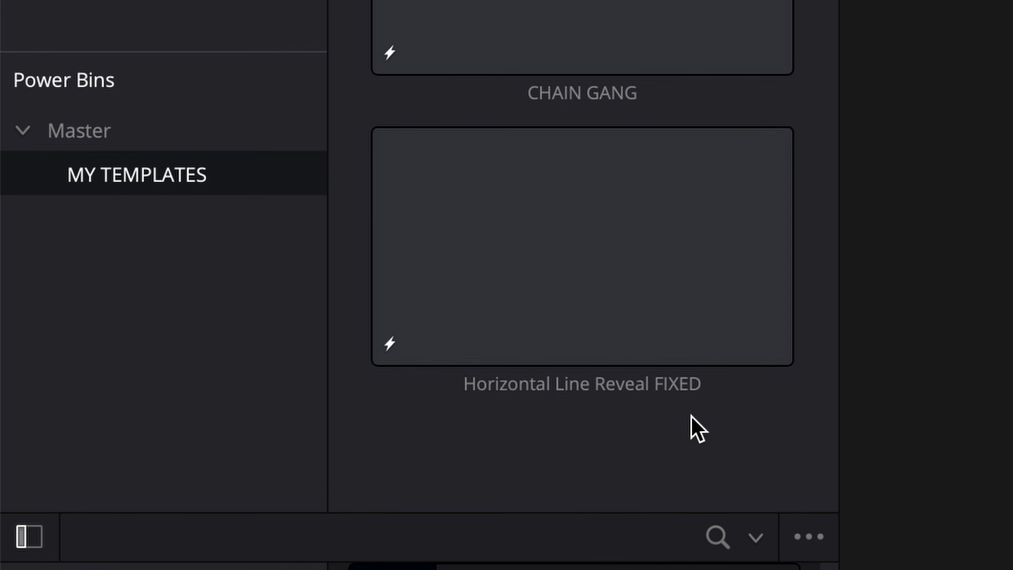